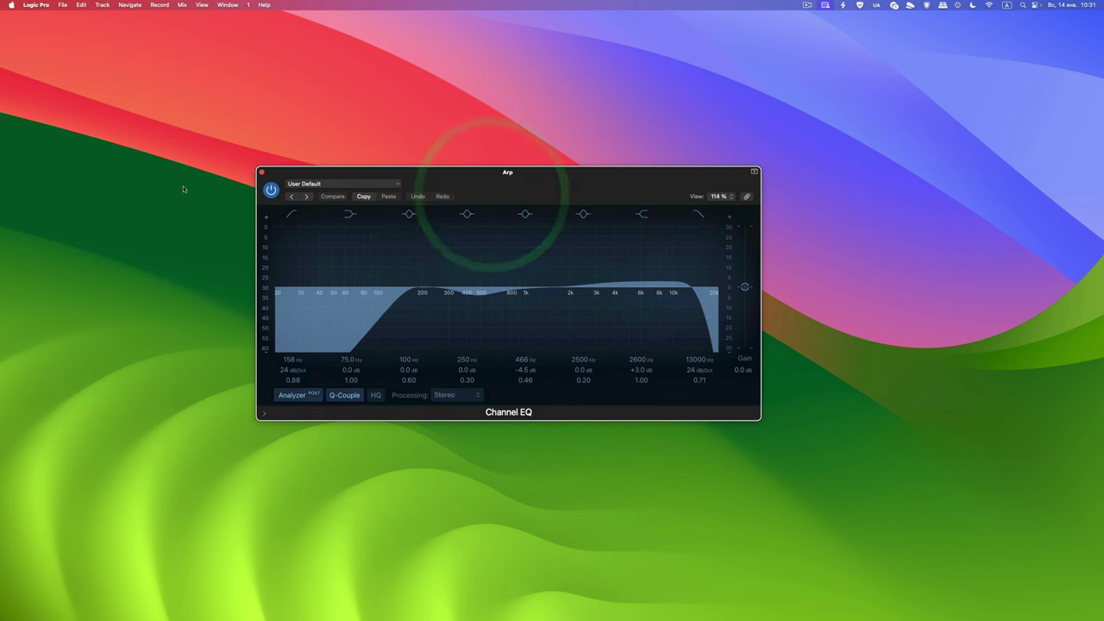
pyautogui.moveTo(543, 184); pyautogui.dragTo(414, 141)
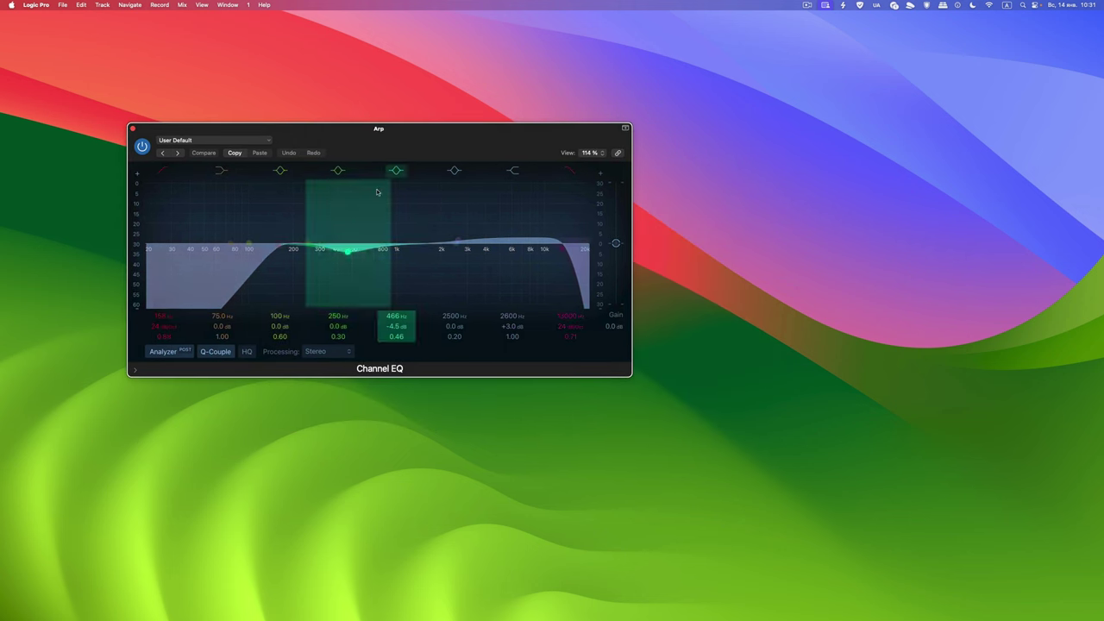
pyautogui.moveTo(493, 130); pyautogui.dragTo(562, 130)
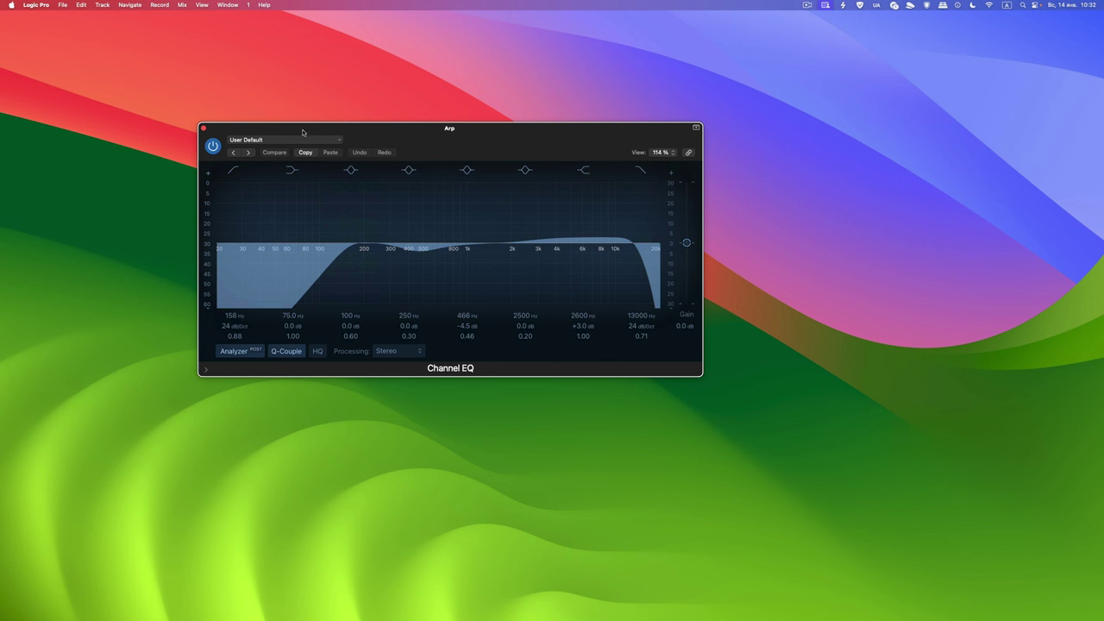
pyautogui.moveTo(301, 132); pyautogui.dragTo(343, 127)
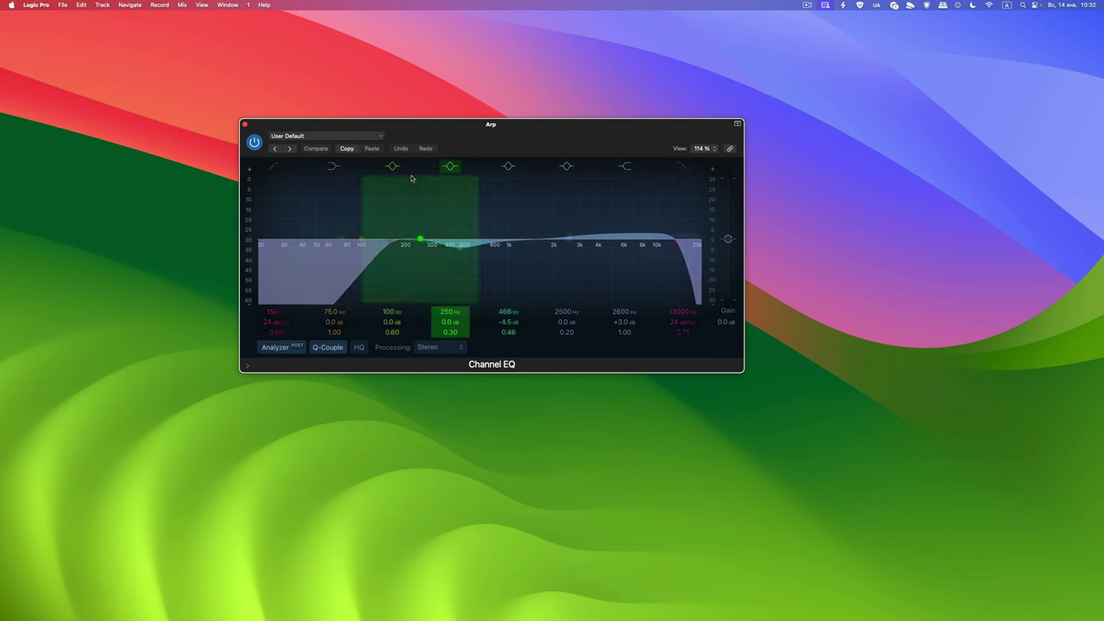
pyautogui.moveTo(496, 135); pyautogui.dragTo(470, 154)
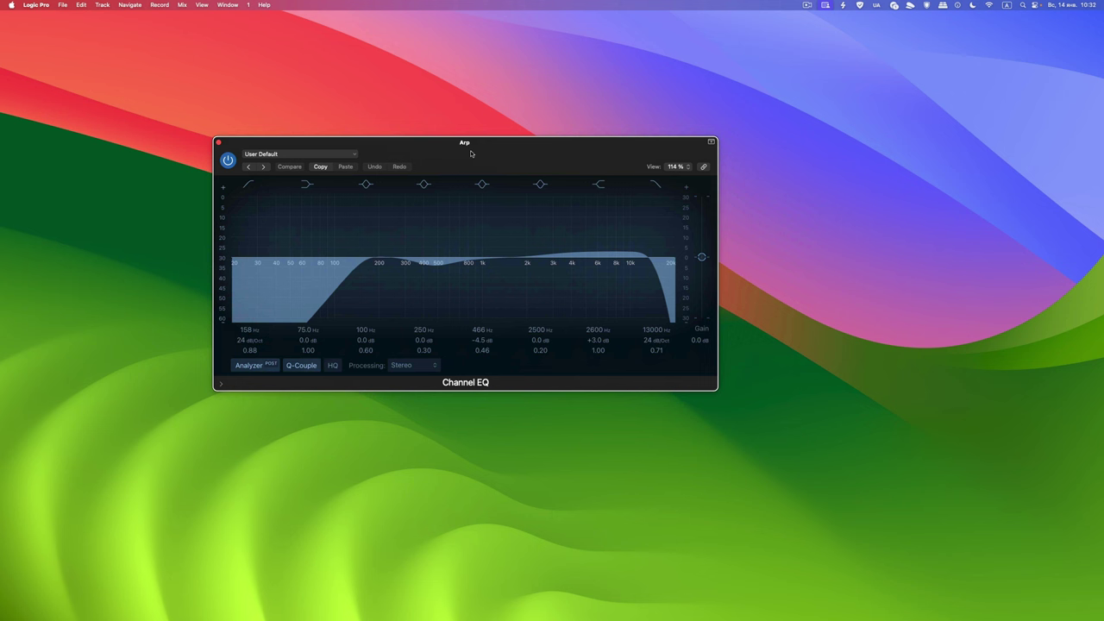
pyautogui.moveTo(471, 154); pyautogui.dragTo(486, 148)
# Open the project's main window and move the Channel EQ window off the upper tracks.
pyautogui.click(228, 5)
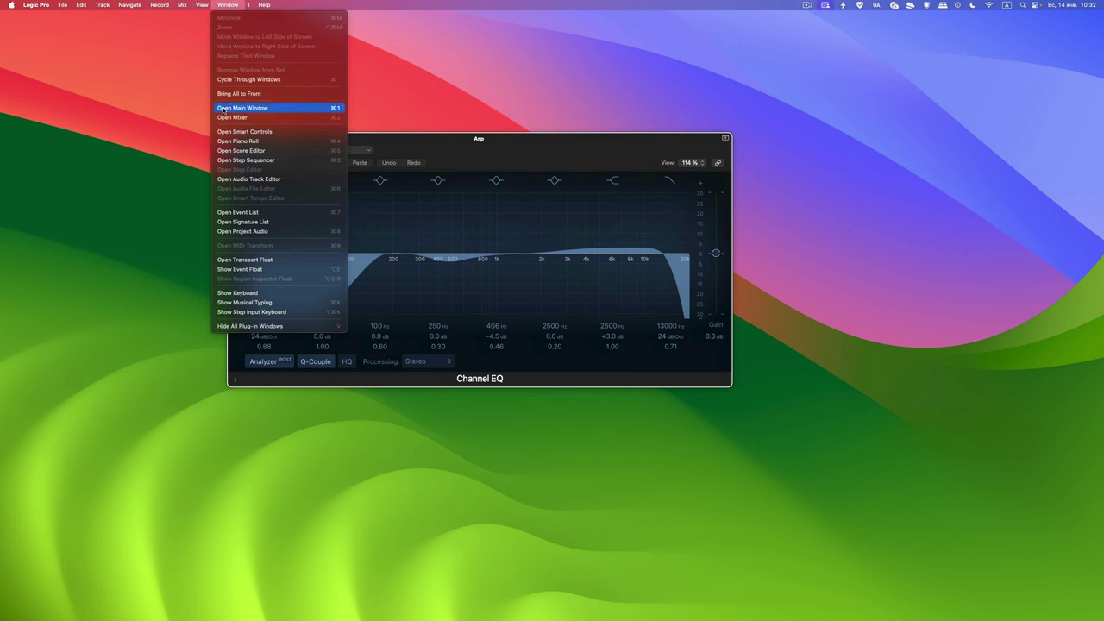
pyautogui.click(333, 109)
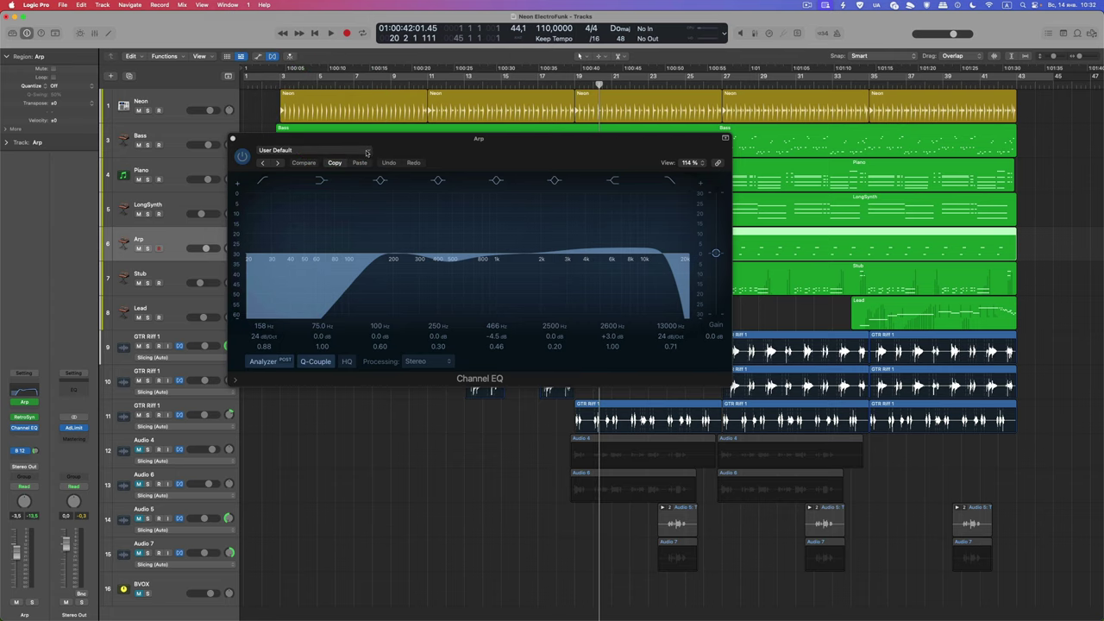
pyautogui.moveTo(392, 142); pyautogui.dragTo(751, 249)
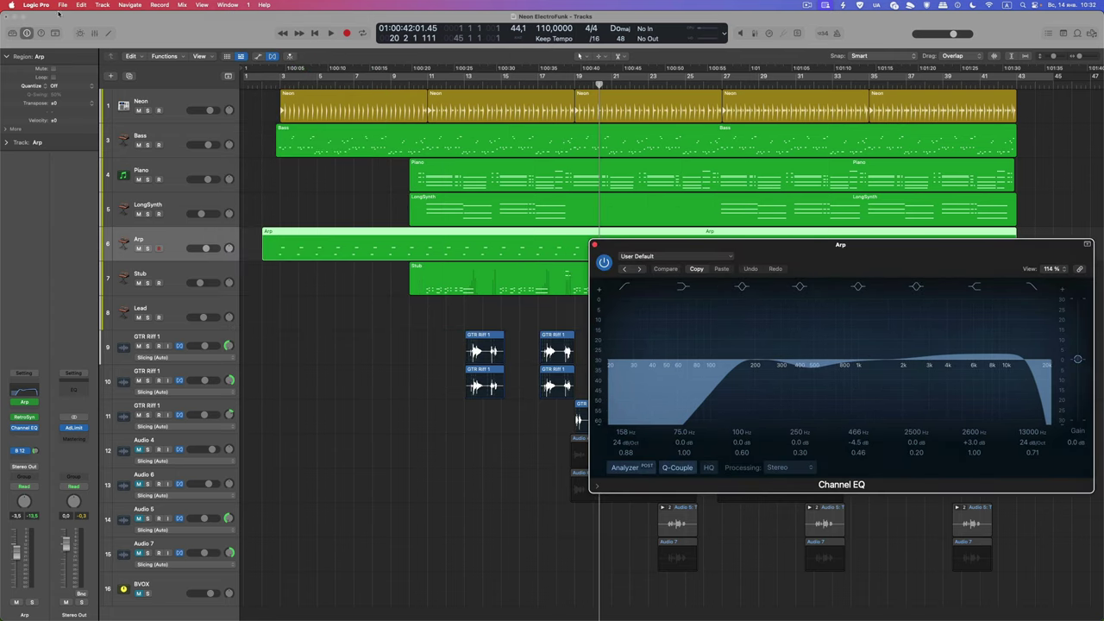
# Save the project and close the Arp track's Channel EQ window.
pyautogui.click(63, 6)
pyautogui.click(83, 79)
pyautogui.moveTo(673, 249); pyautogui.dragTo(616, 249)
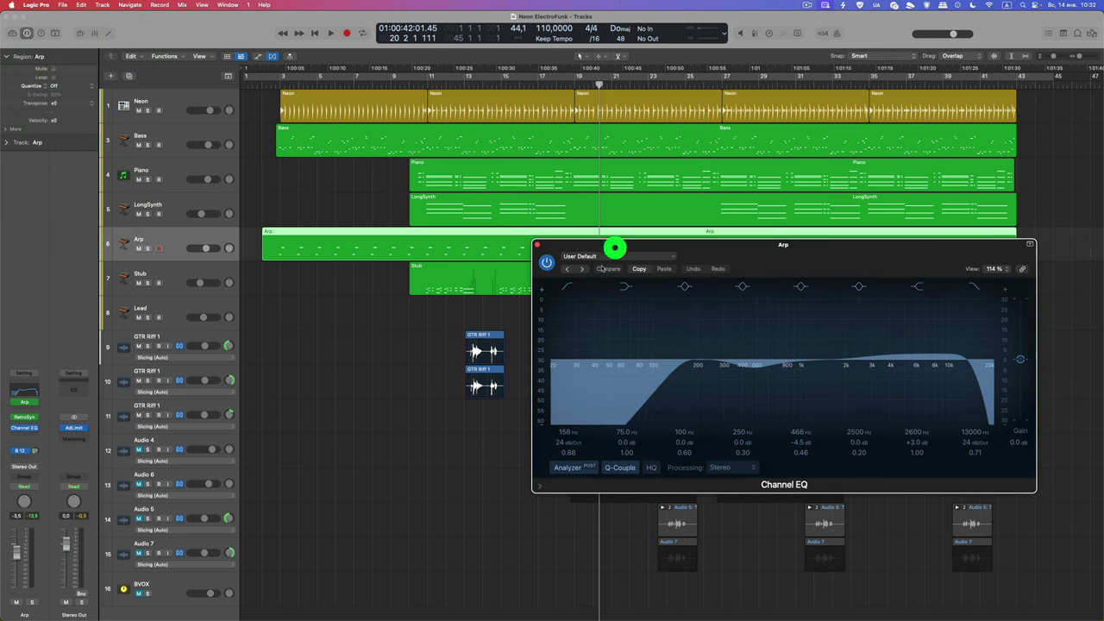
pyautogui.click(538, 247)
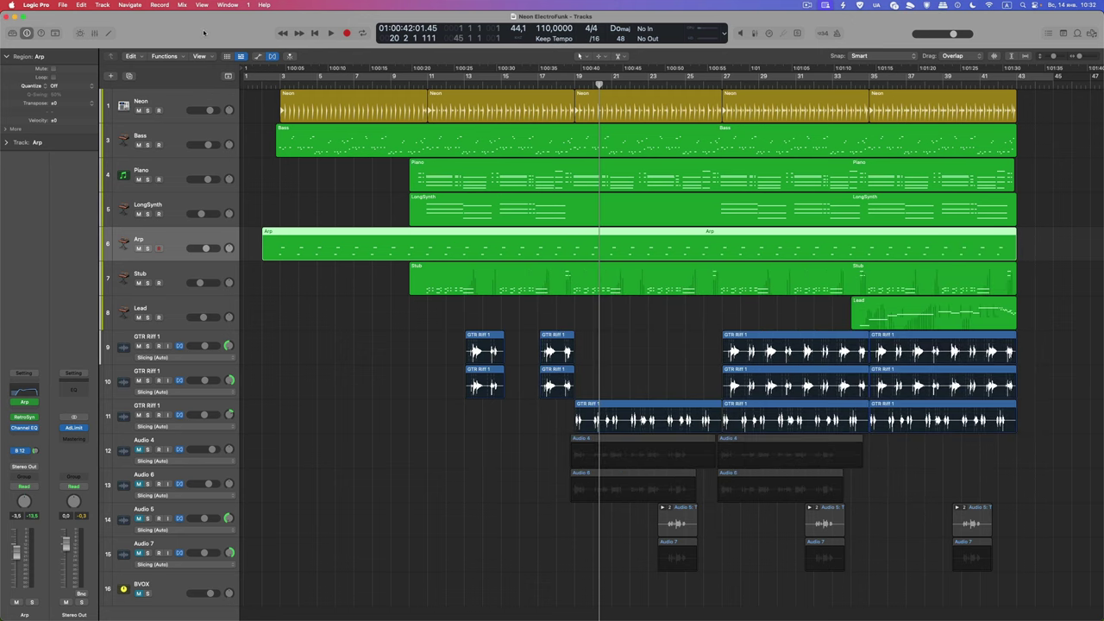
# Reopen the Channel EQ on the Arp track to view its curve, then close its window.
pyautogui.moveTo(204, 33); pyautogui.dragTo(237, 32)
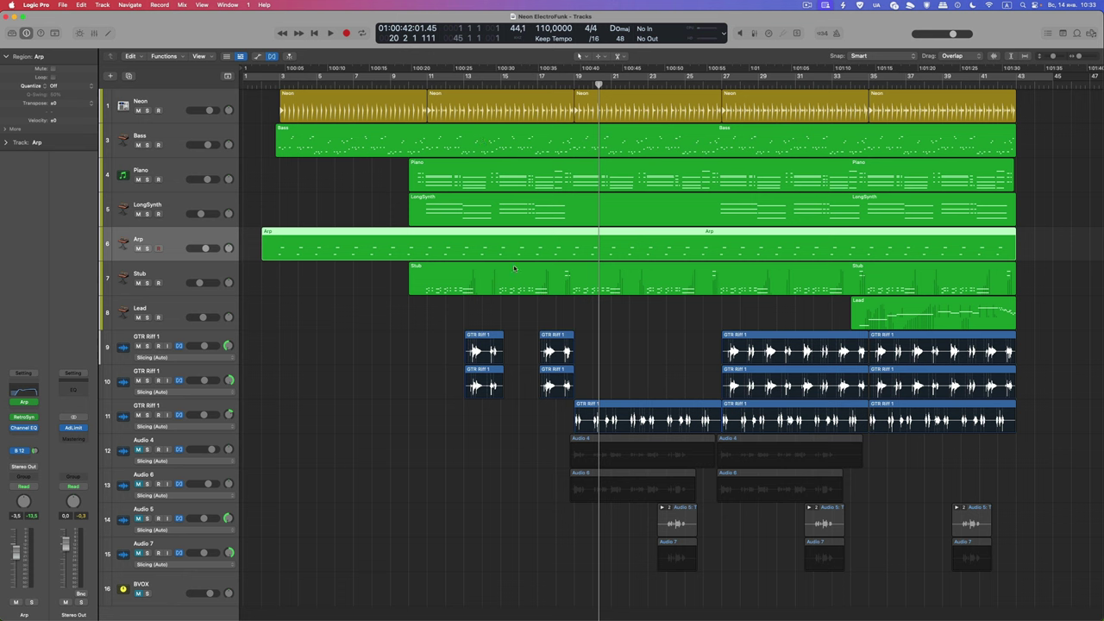
pyautogui.click(24, 427)
pyautogui.moveTo(730, 259); pyautogui.dragTo(718, 256)
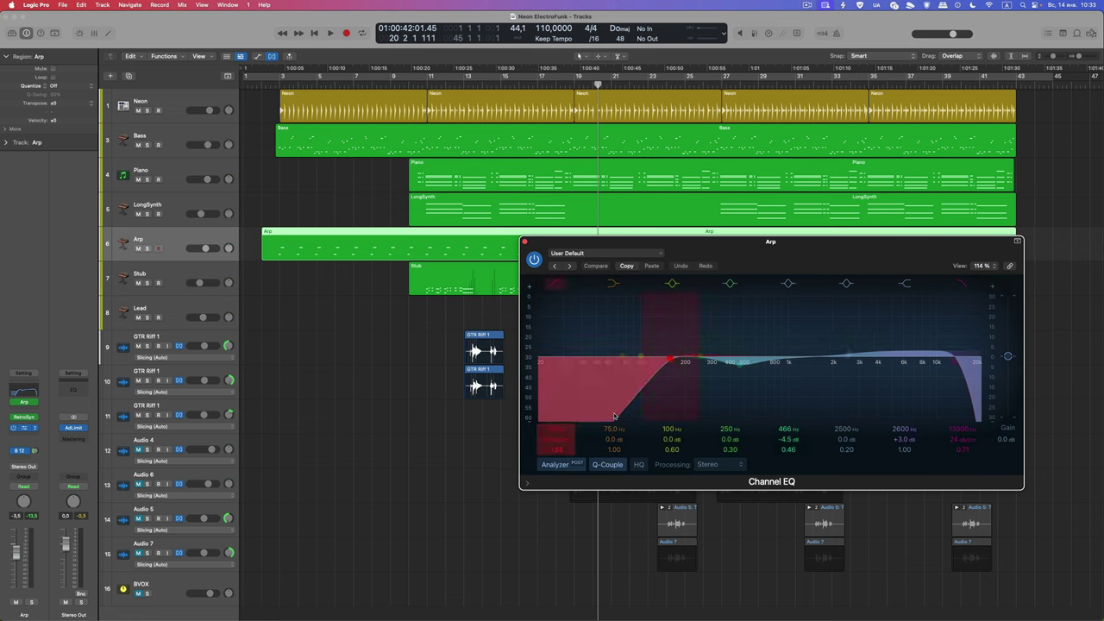
pyautogui.moveTo(760, 253); pyautogui.dragTo(745, 254)
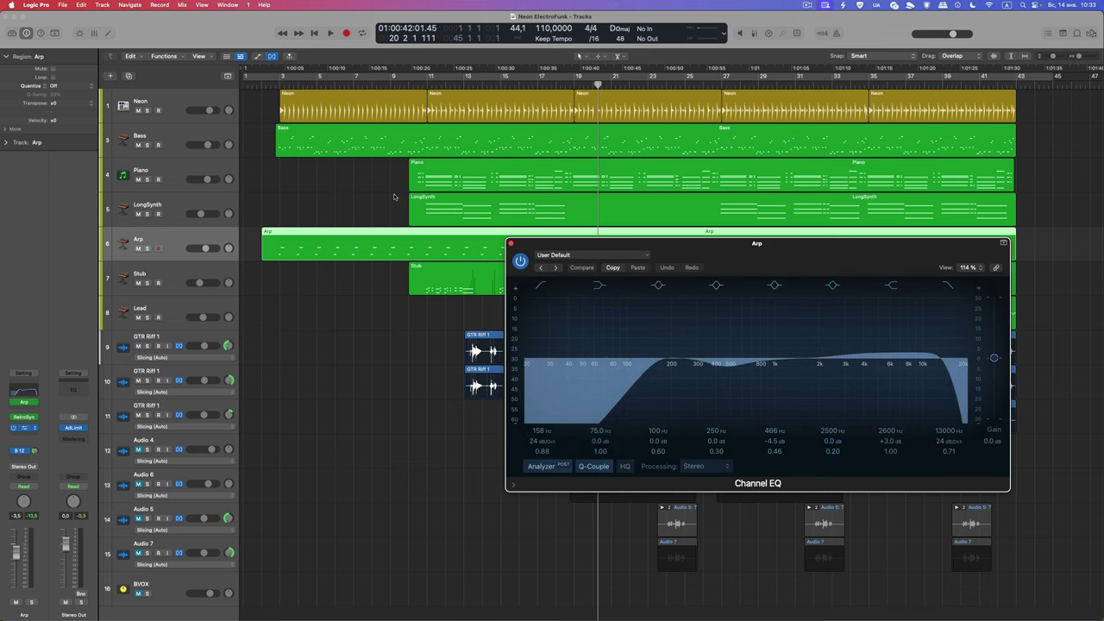
pyautogui.hscroll(1, 281, 125)
pyautogui.moveTo(613, 243); pyautogui.dragTo(645, 238)
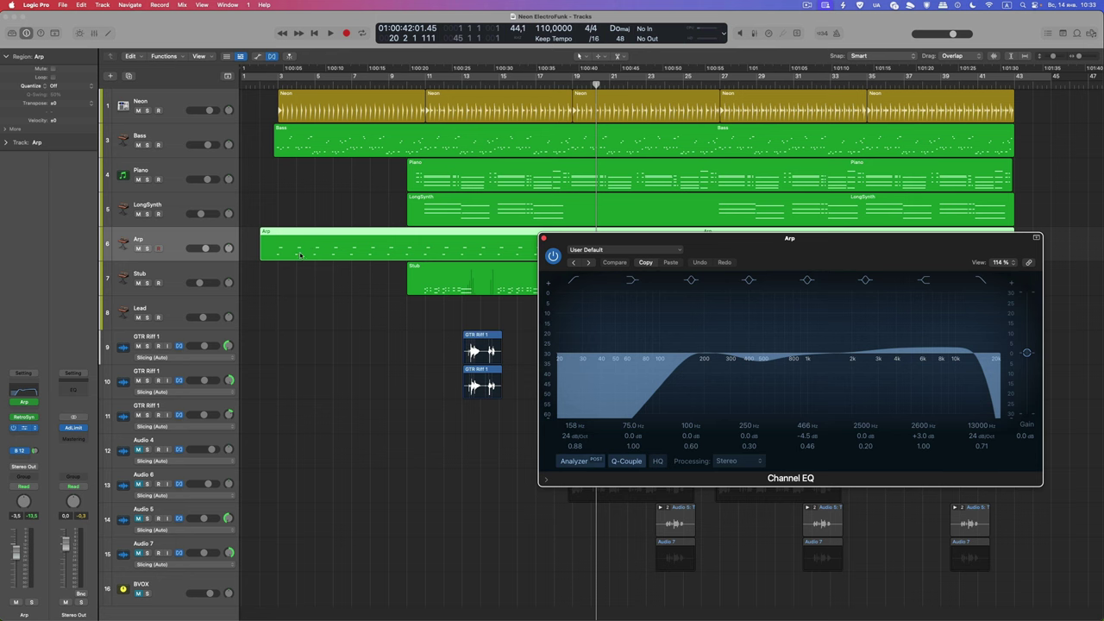
pyautogui.click(207, 32)
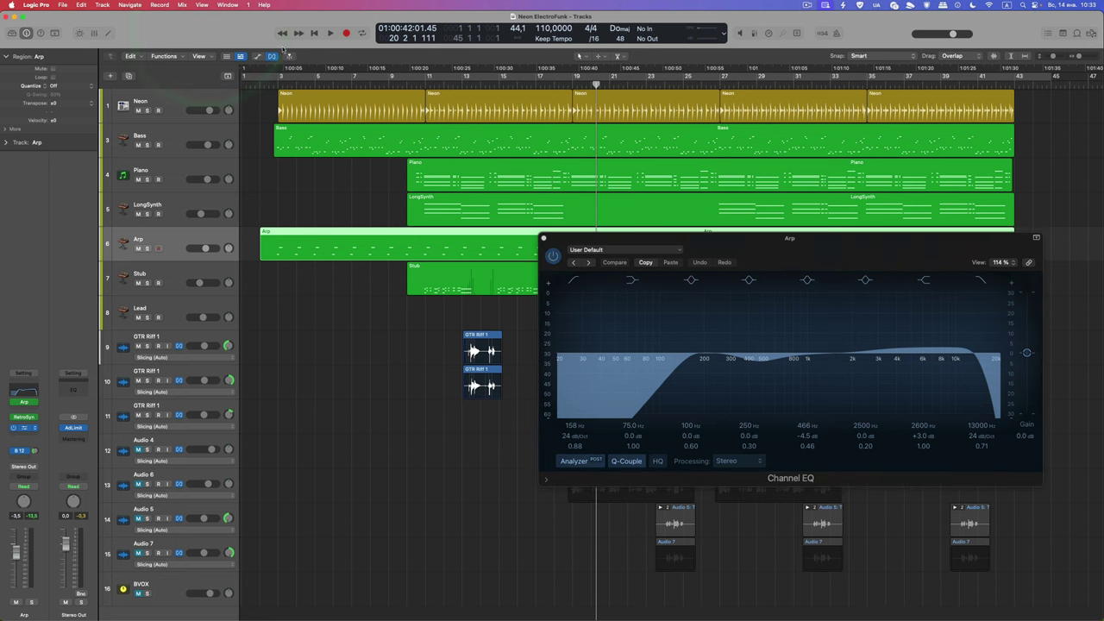
pyautogui.click(544, 240)
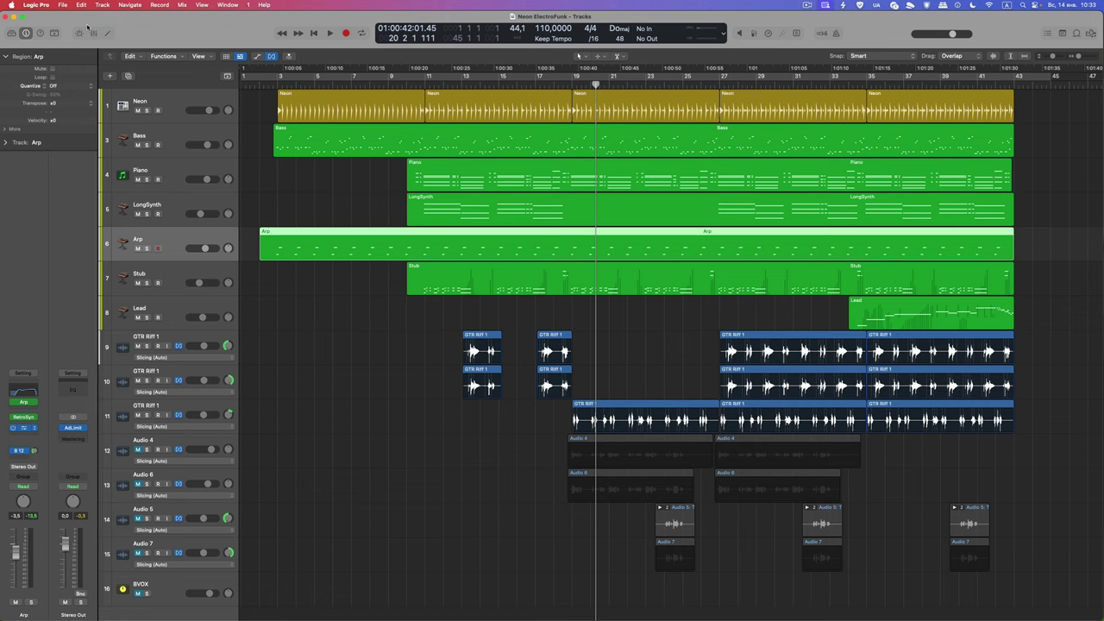
pyautogui.moveTo(117, 26); pyautogui.dragTo(119, 26)
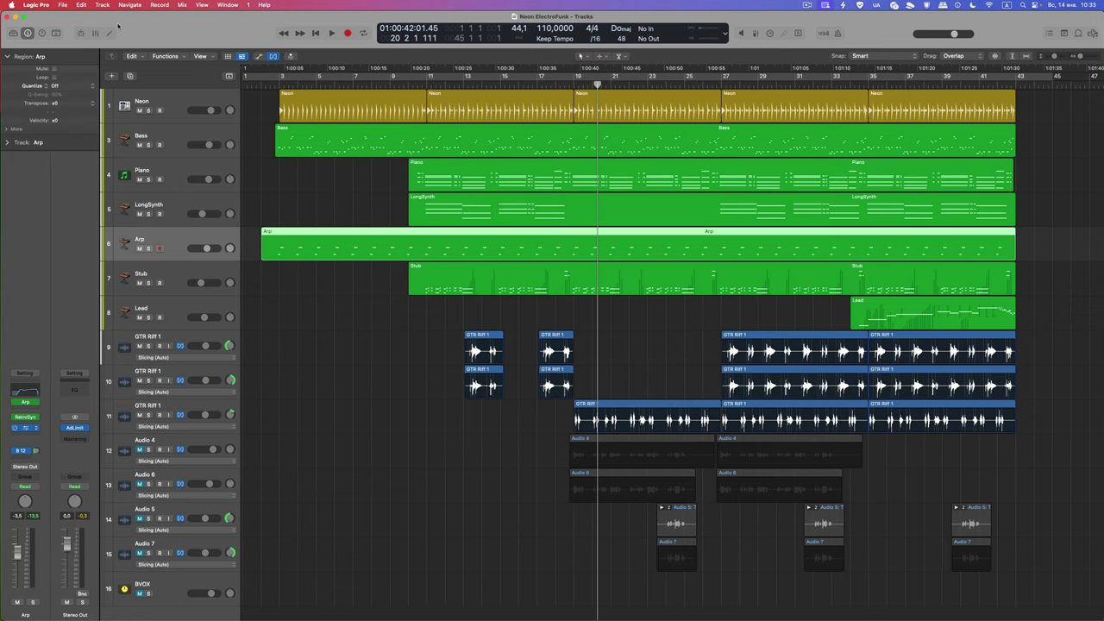
pyautogui.click(63, 5)
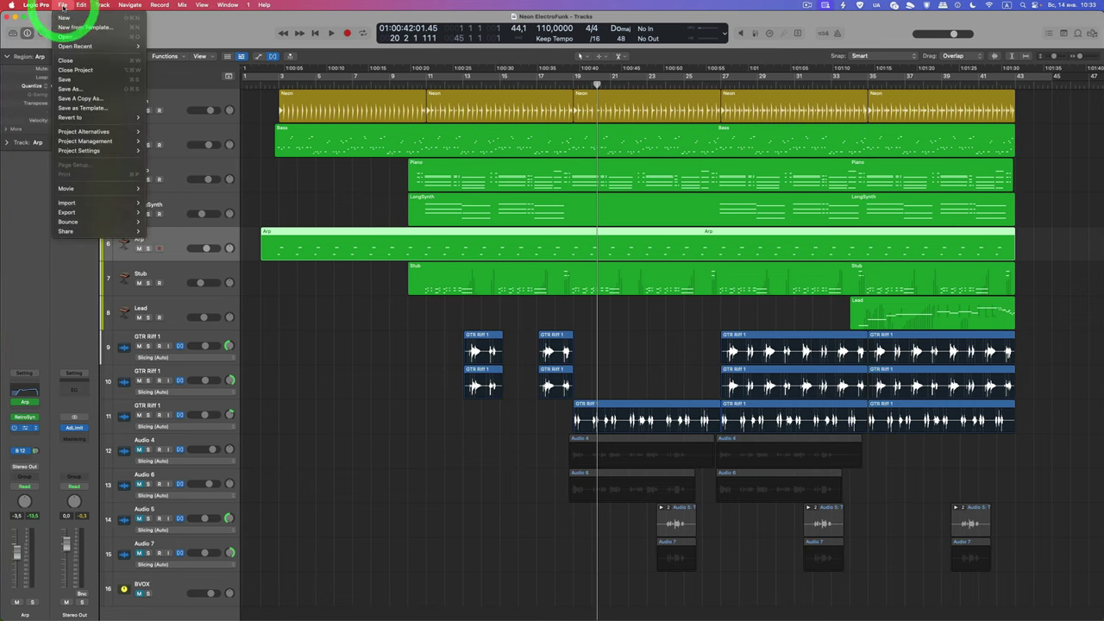
pyautogui.click(230, 33)
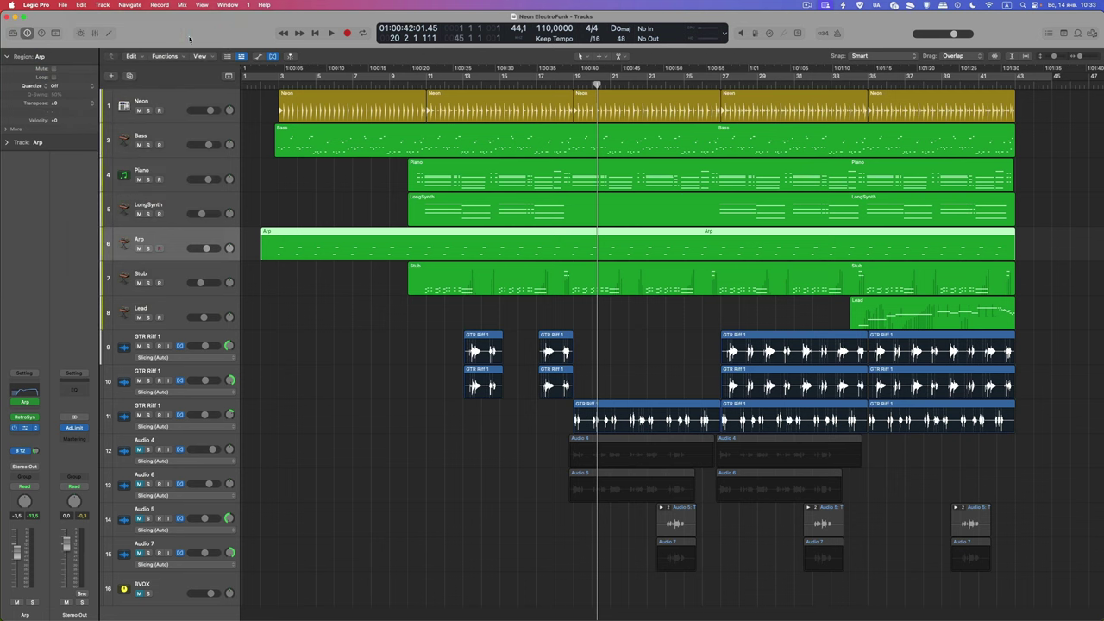
pyautogui.click(63, 5)
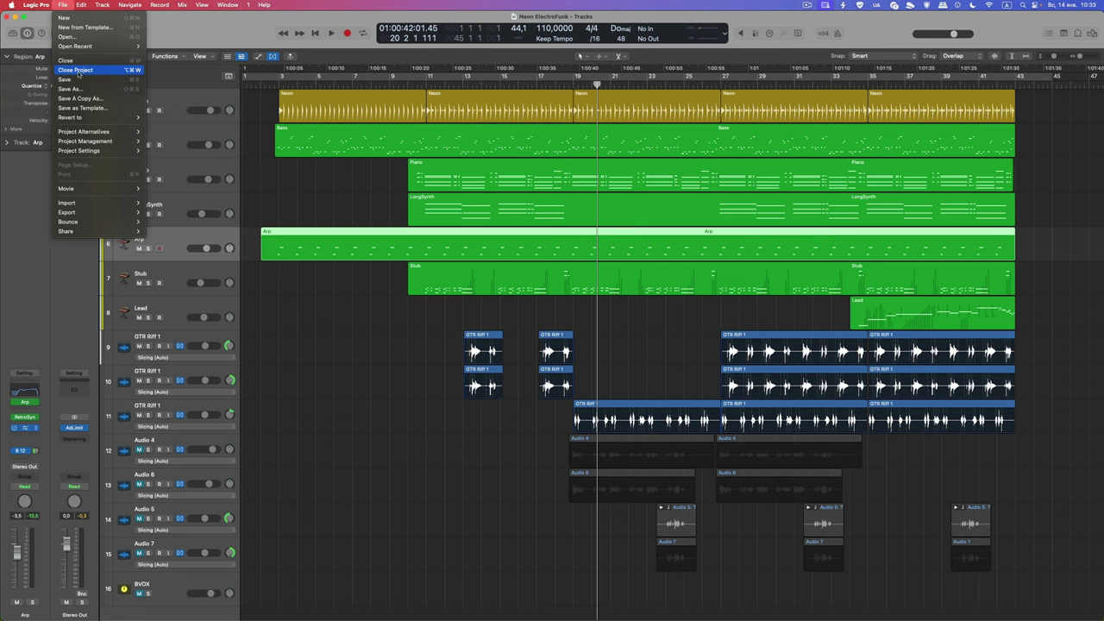
pyautogui.click(739, 301)
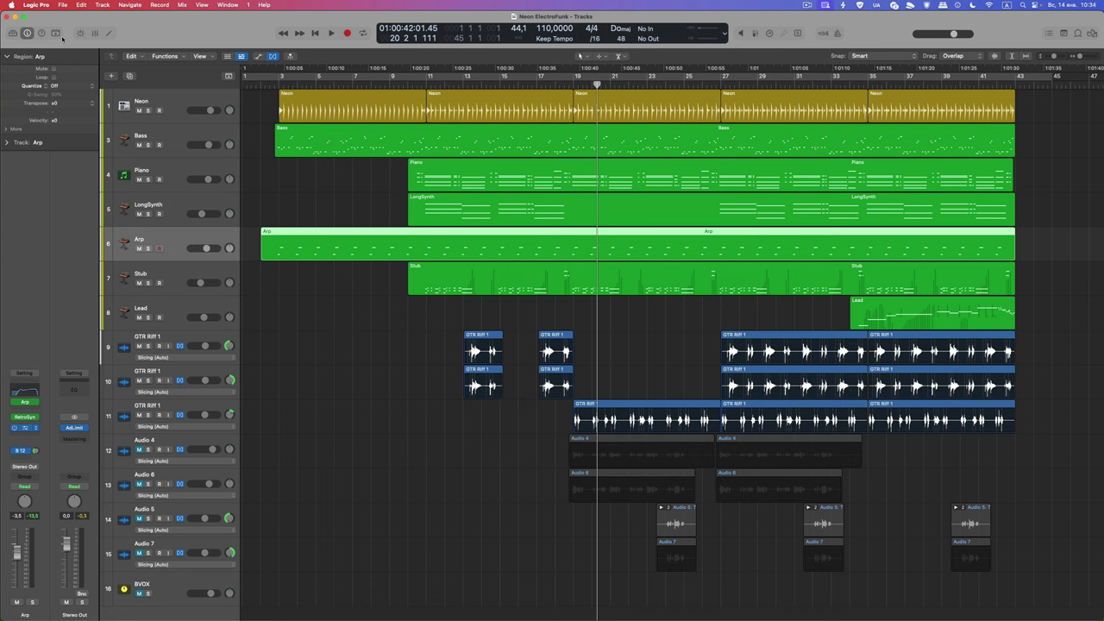
pyautogui.click(62, 6)
pyautogui.click(62, 5)
pyautogui.click(62, 5)
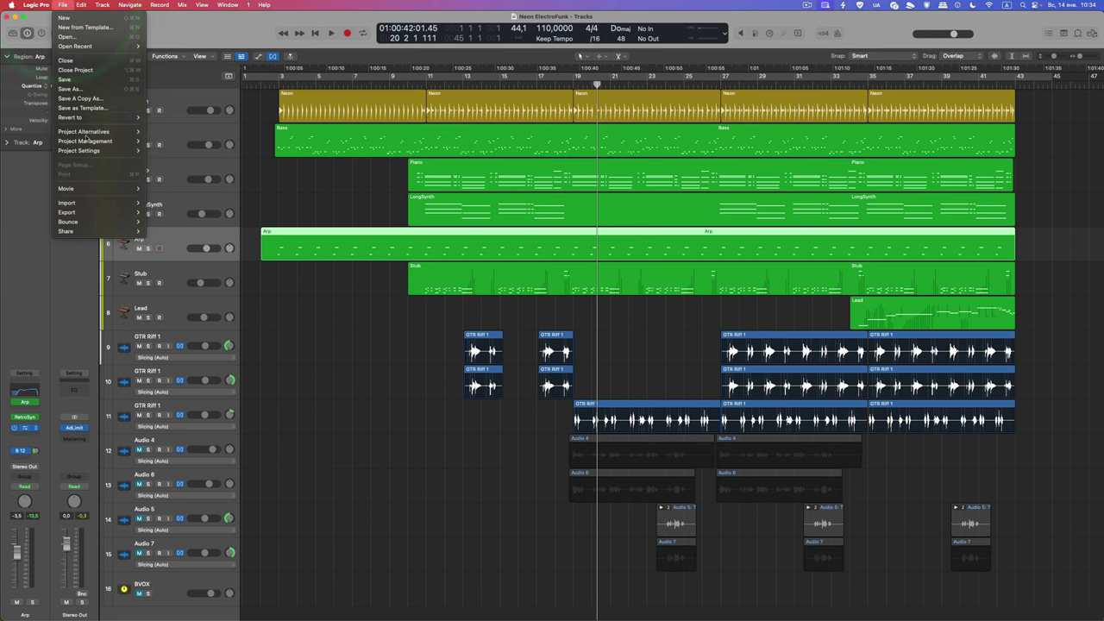
pyautogui.moveTo(35, 4)
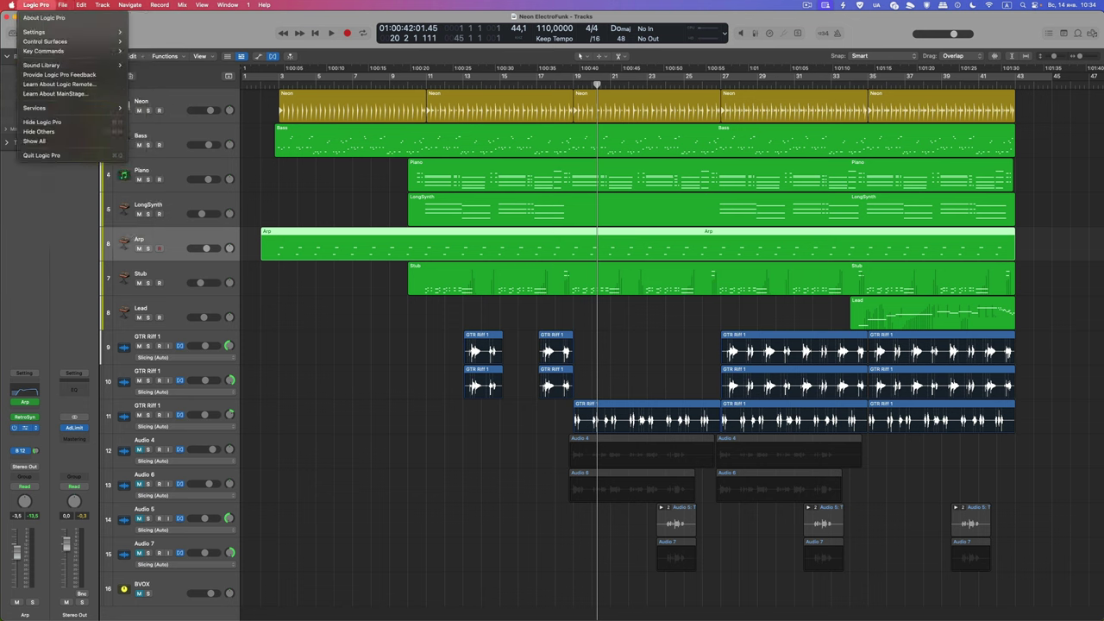
pyautogui.click(346, 203)
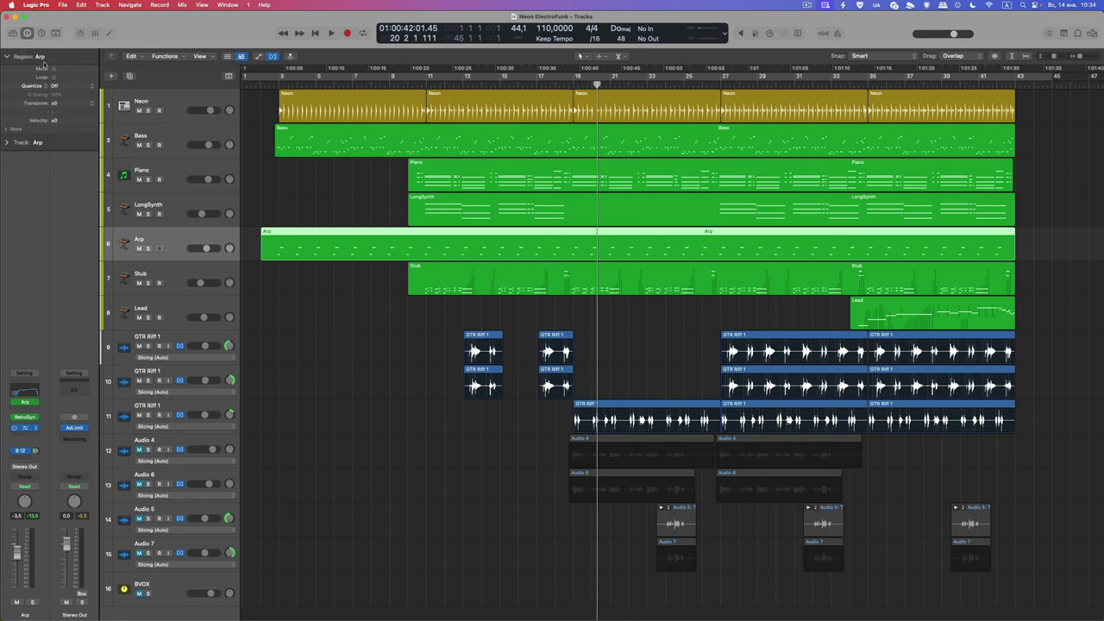
pyautogui.click(36, 5)
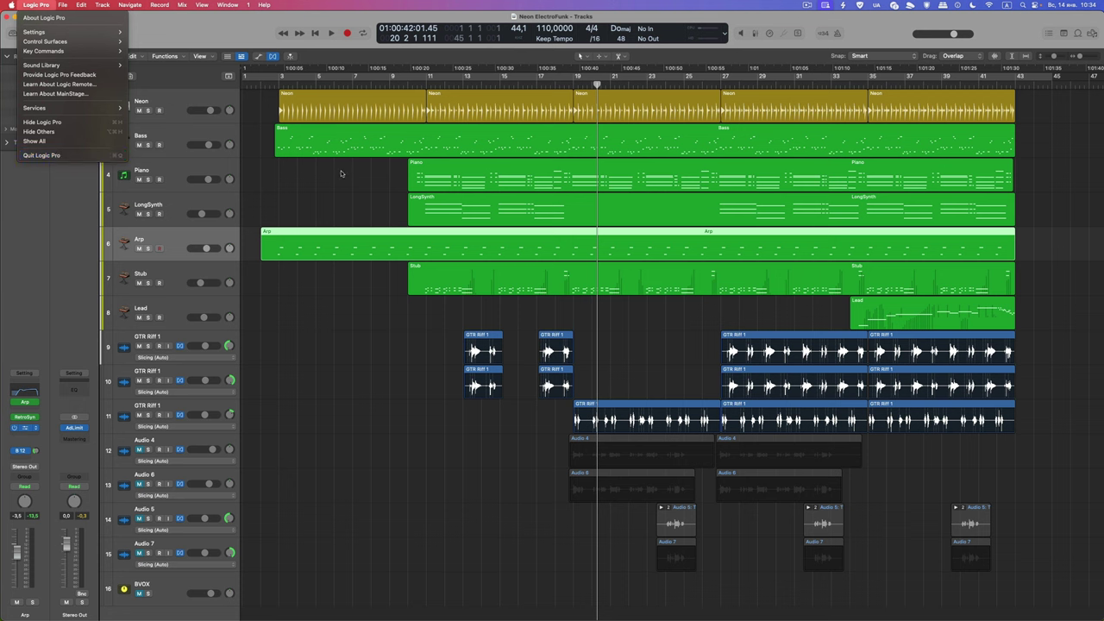
pyautogui.click(341, 171)
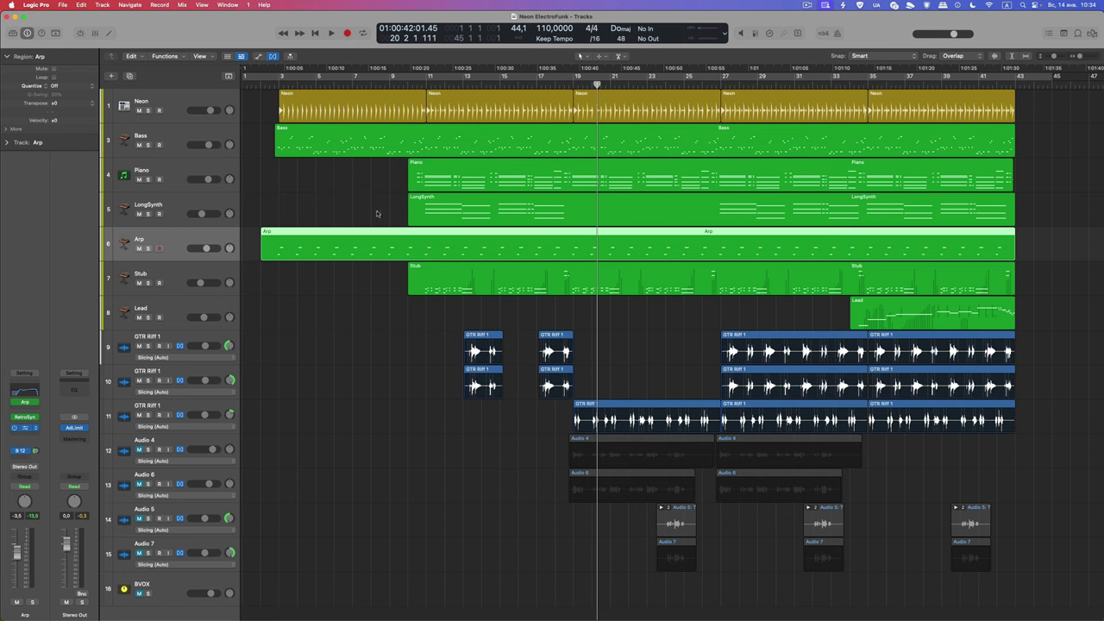
pyautogui.click(228, 5)
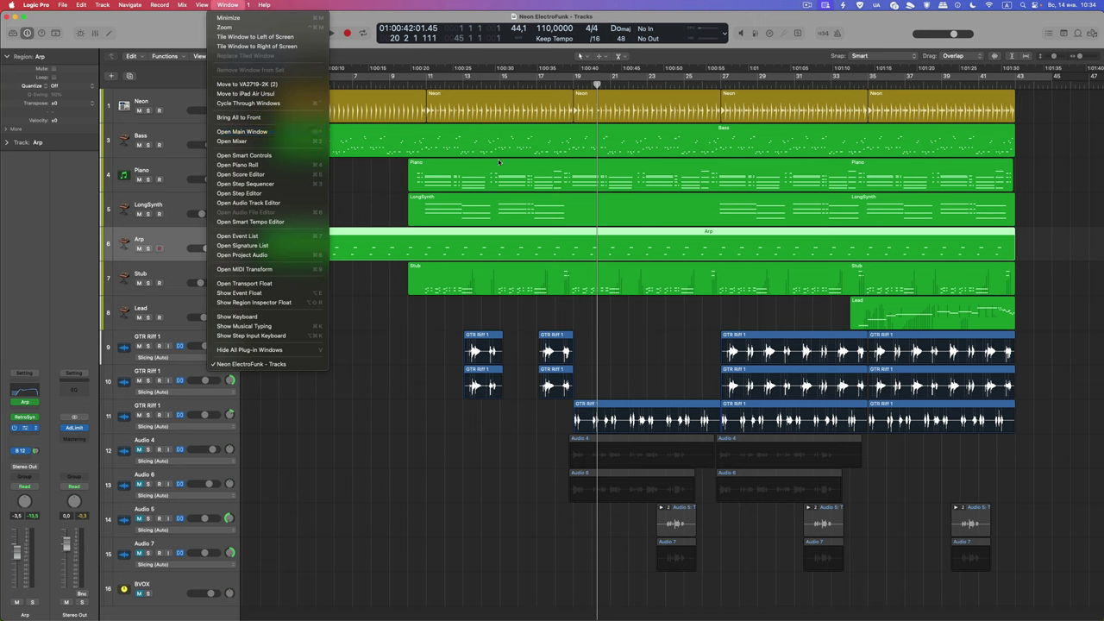
pyautogui.click(351, 175)
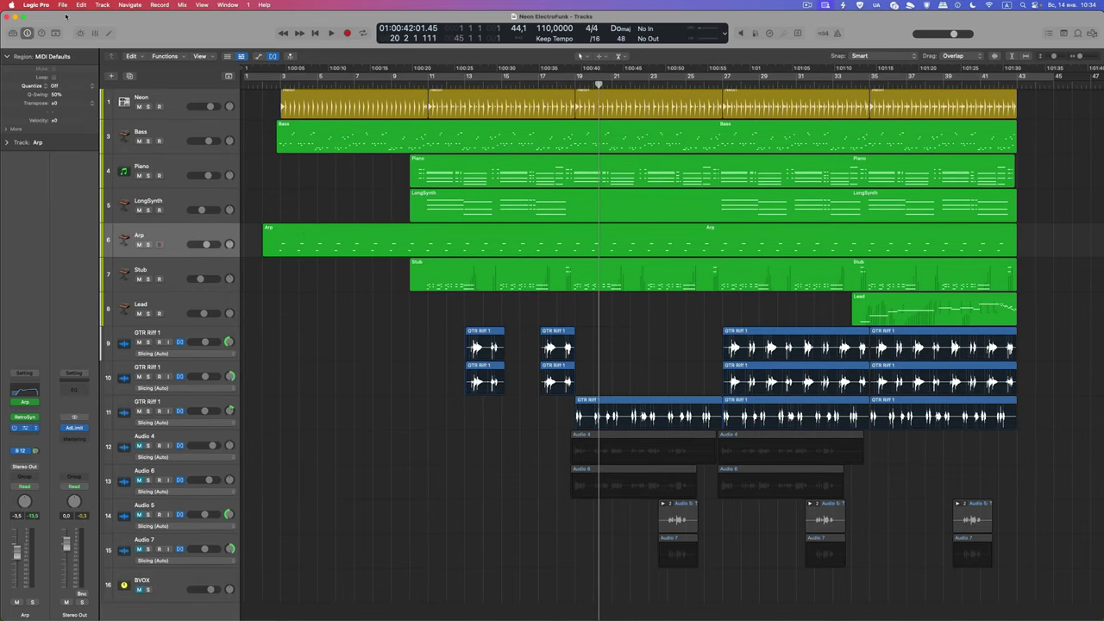
pyautogui.click(62, 5)
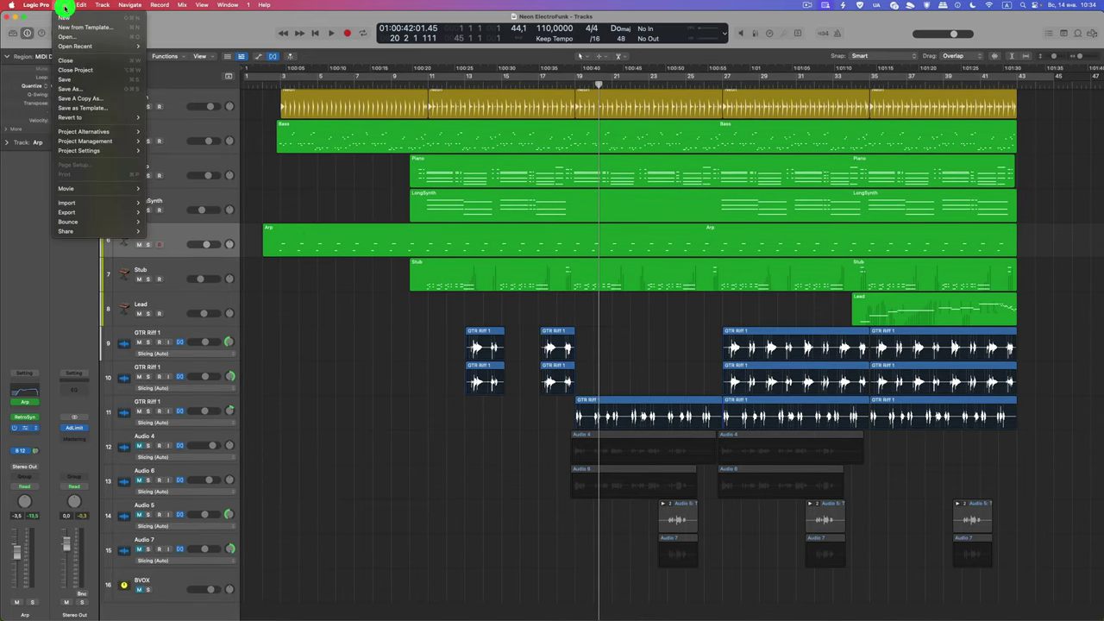
pyautogui.click(339, 190)
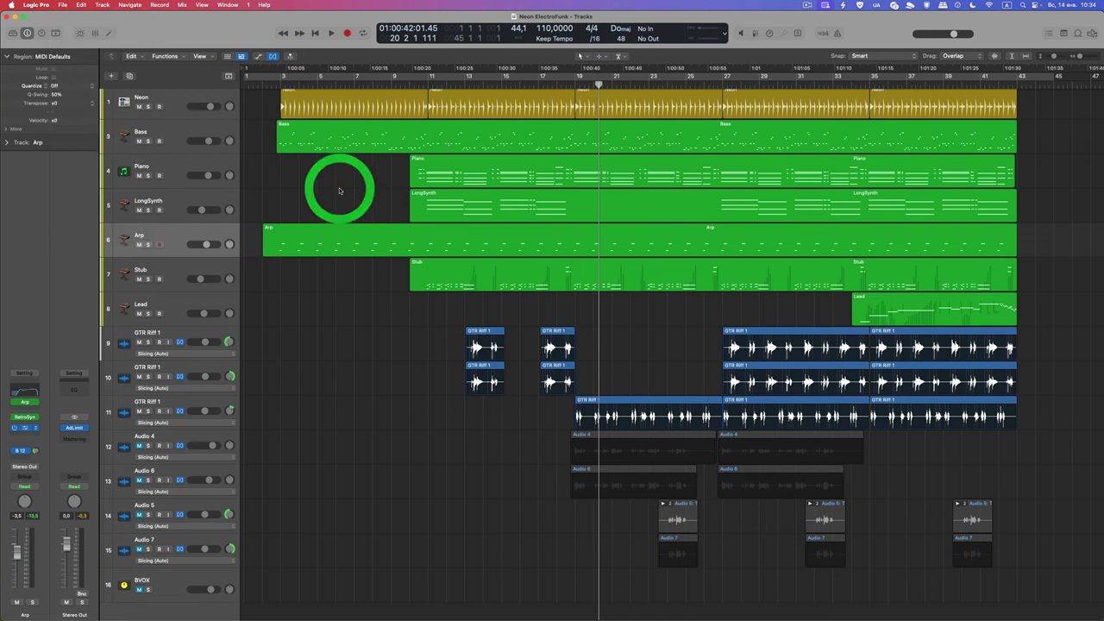
# Turn on the cycle range from bar 1 to bar 45 and open the Bounce settings for the project.
pyautogui.click(421, 78)
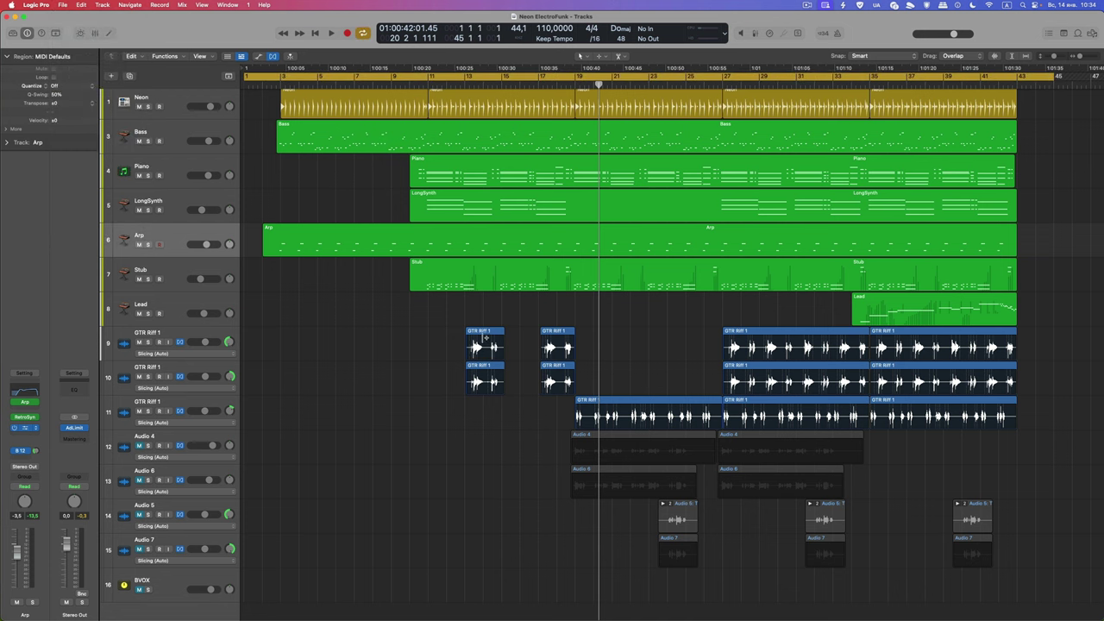
pyautogui.press('super+b')
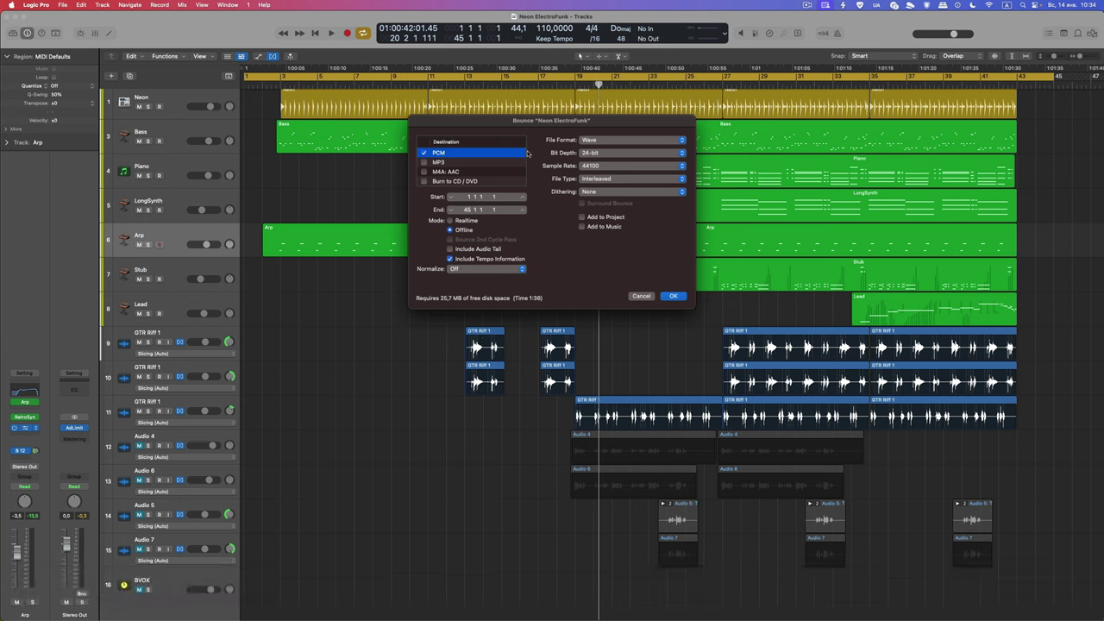
pyautogui.moveTo(542, 122); pyautogui.dragTo(518, 129)
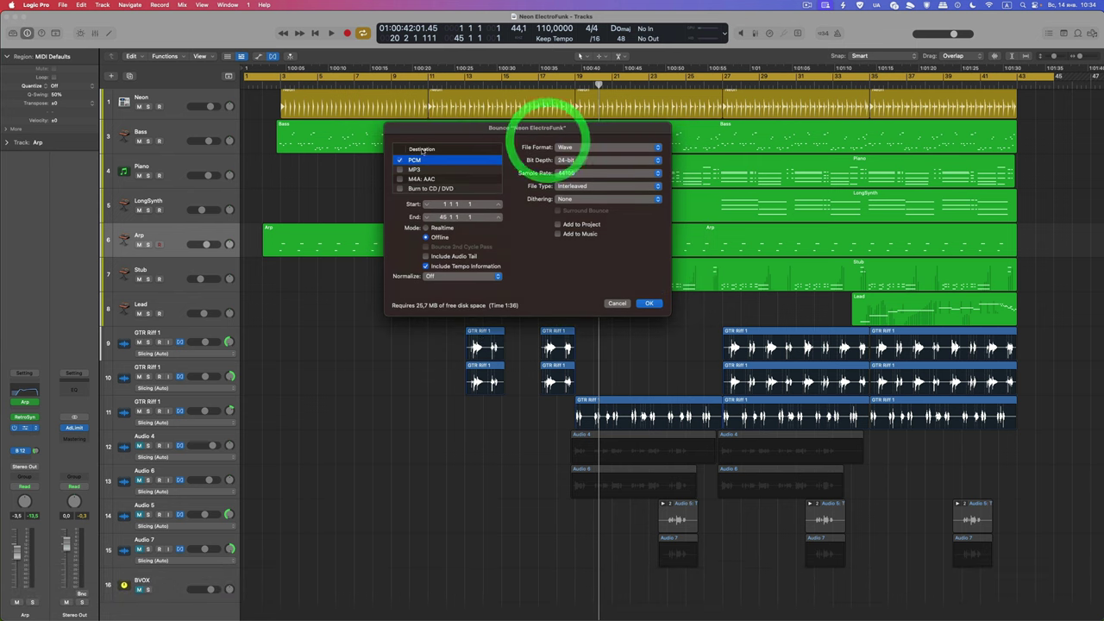
# Enable MP3 alongside PCM as a bounce destination and show the PCM format settings.
pyautogui.click(401, 170)
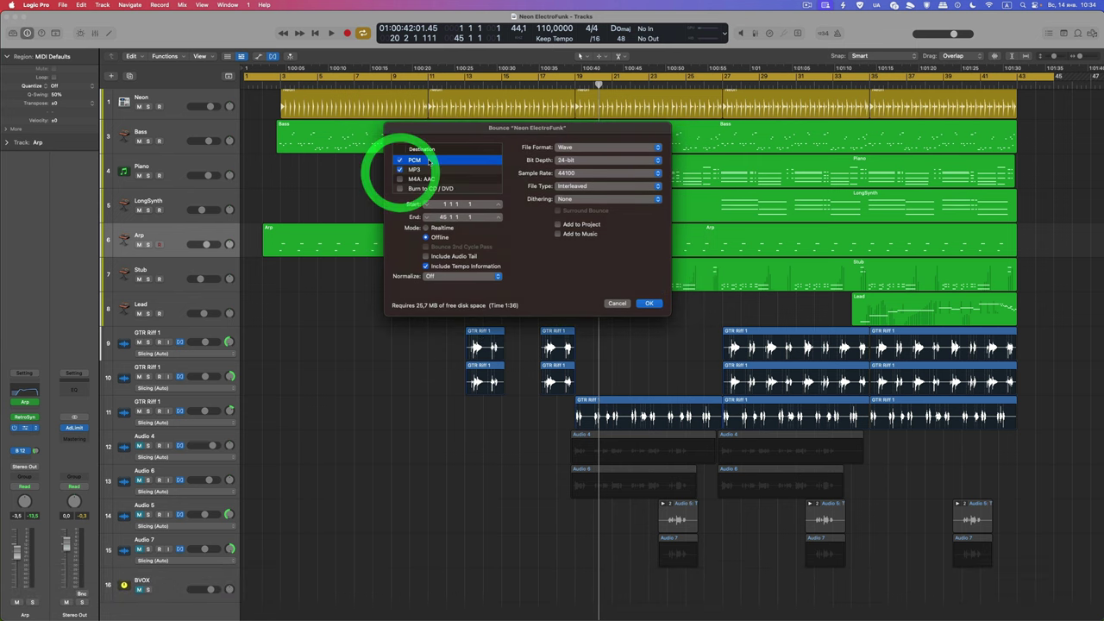
pyautogui.click(415, 166)
pyautogui.click(415, 161)
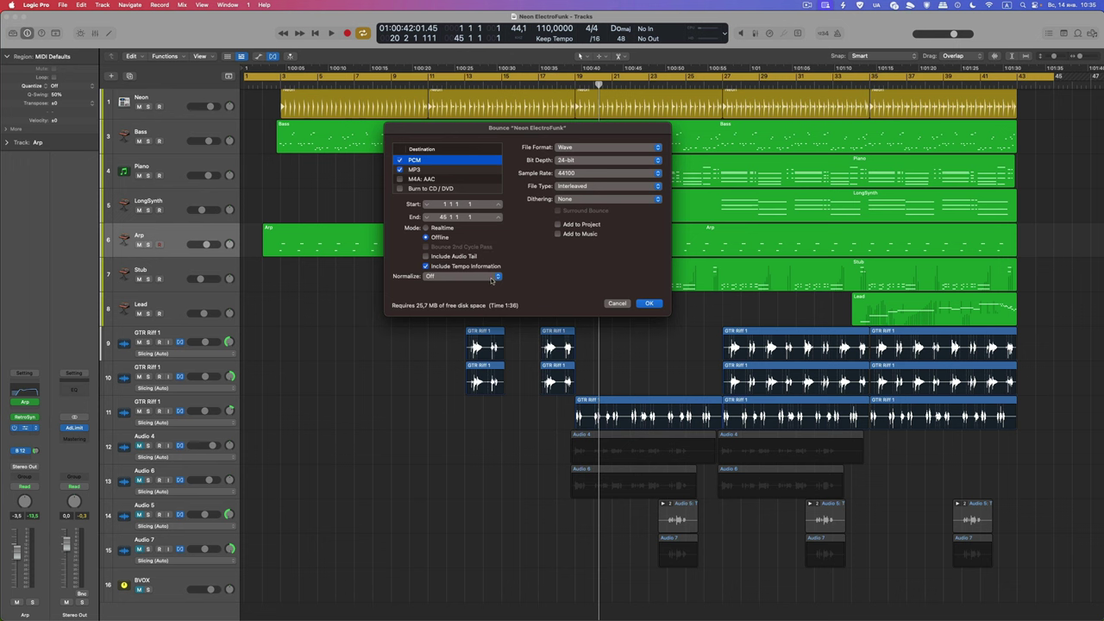
# Set Normalize to On for the bounce and view the other Normalize options.
pyautogui.click(492, 279)
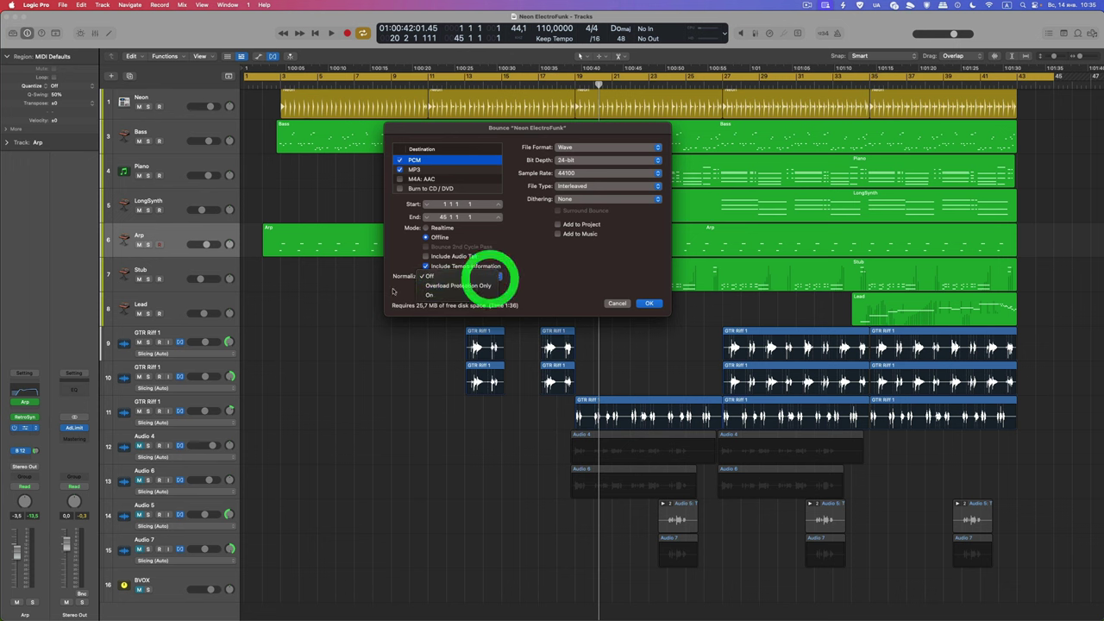
pyautogui.click(431, 296)
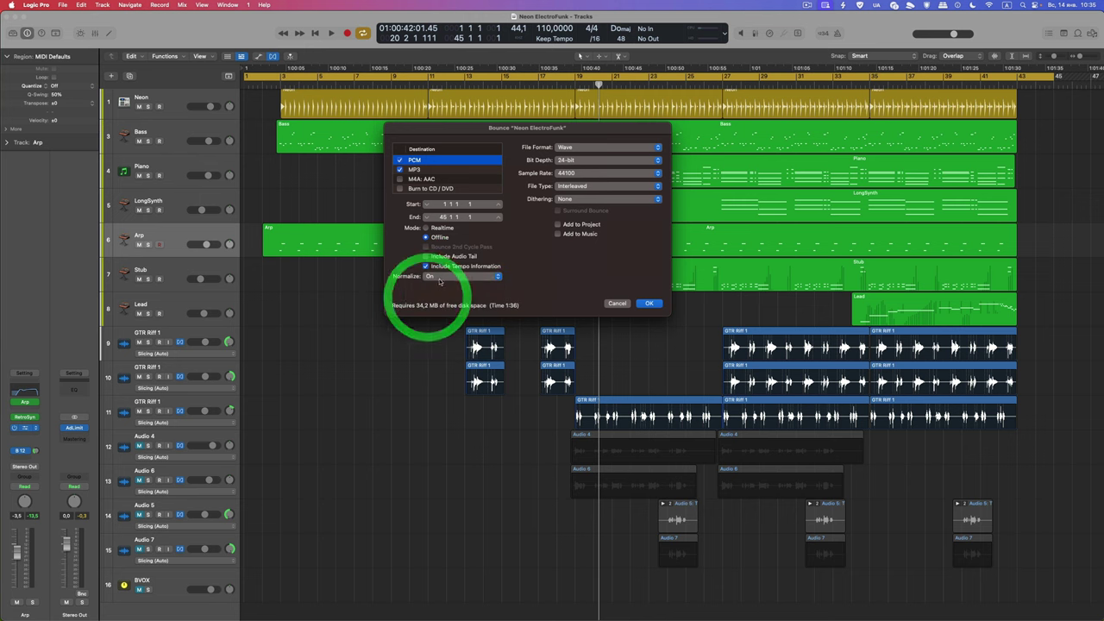
pyautogui.click(433, 276)
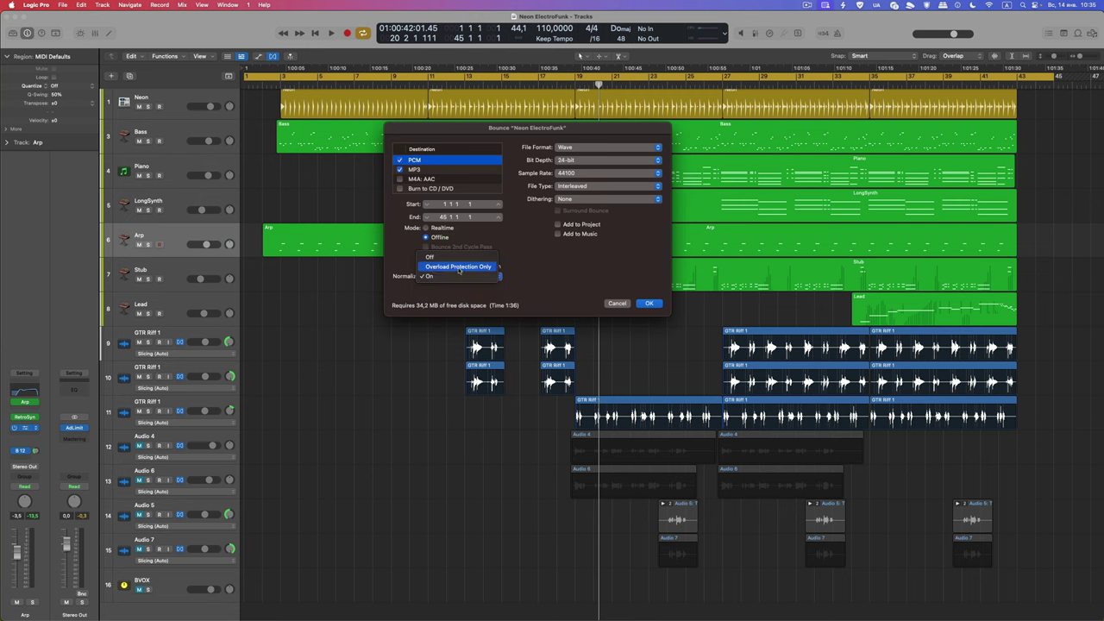
pyautogui.click(548, 266)
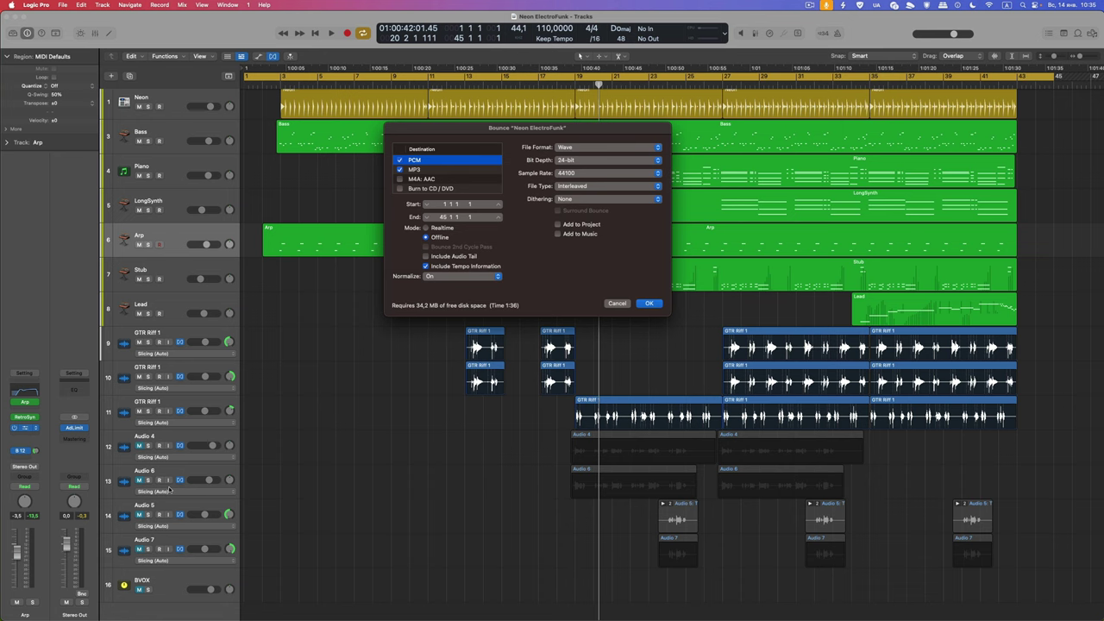
# Cancel the Bounce settings and open the Mixer to view the channel strips, then hide it.
pyautogui.press('x')
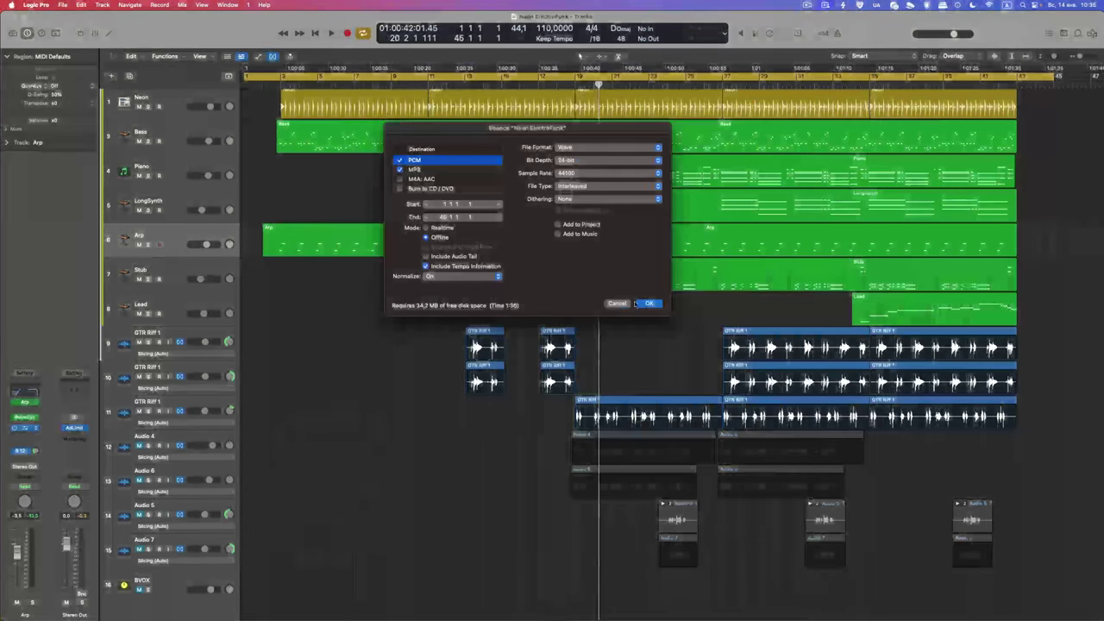
pyautogui.click(626, 305)
pyautogui.press('x')
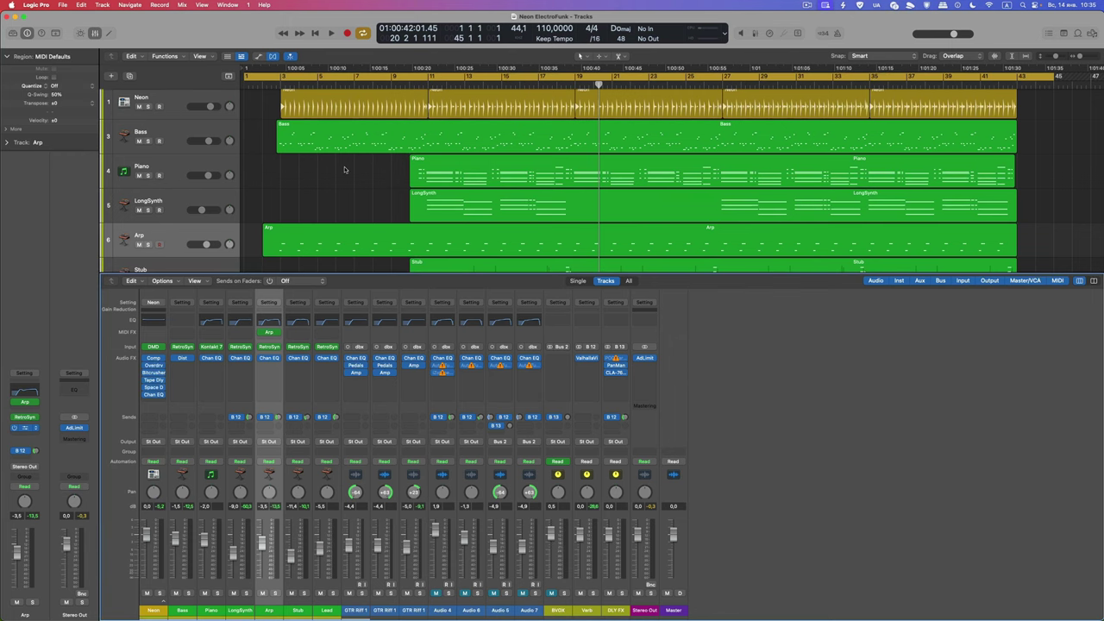
pyautogui.click(97, 33)
# Reopen the Bounce settings, set Normalize to Off and leave without bouncing.
pyautogui.press('super+b')
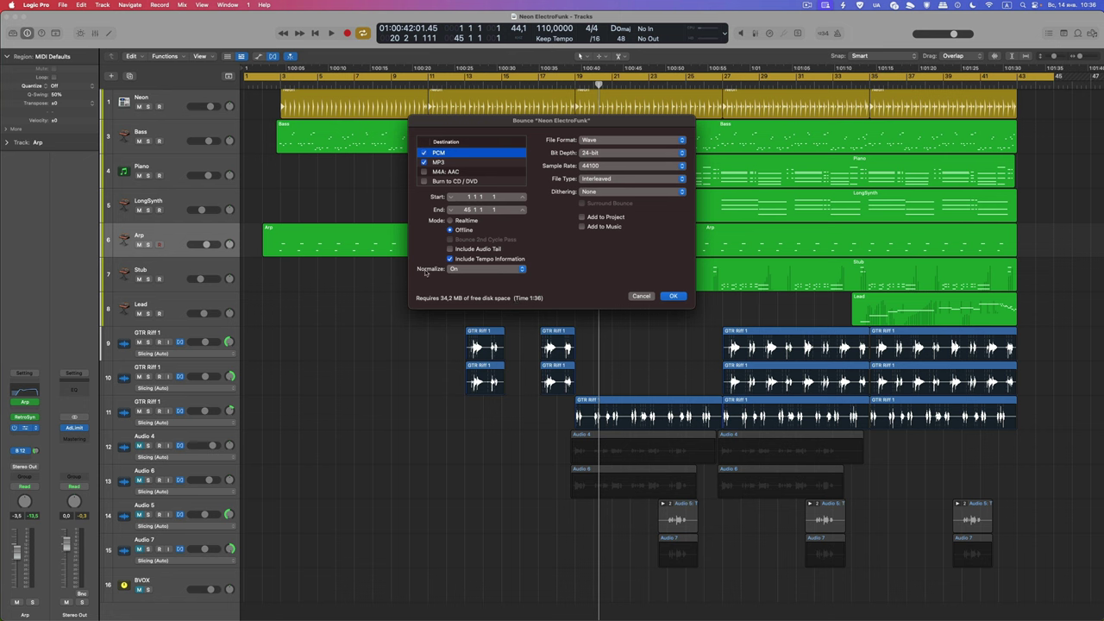
pyautogui.click(470, 269)
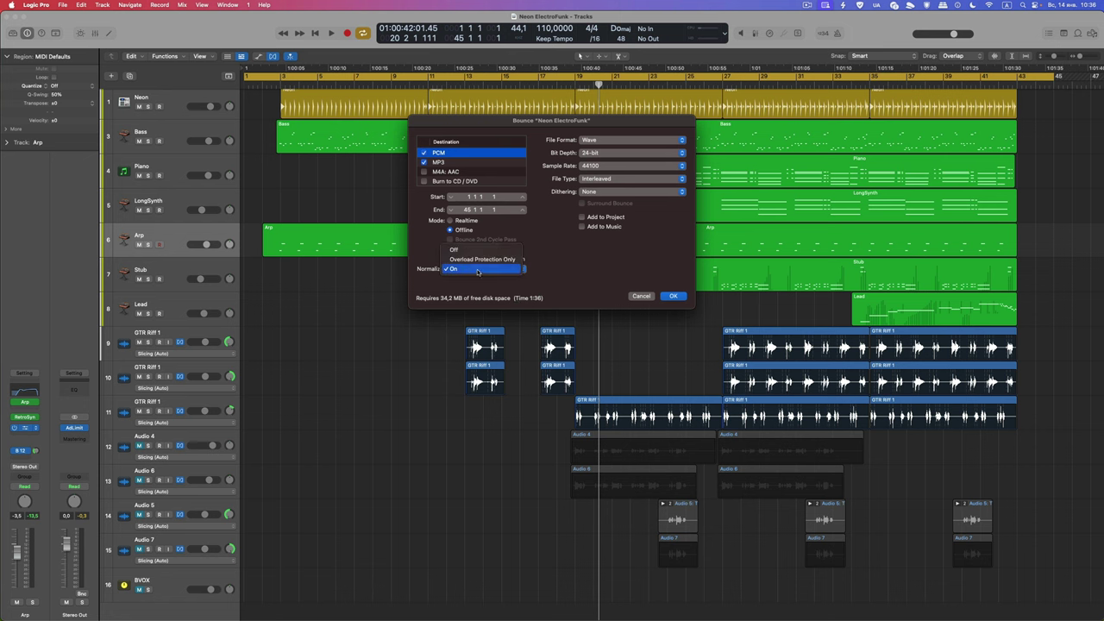
pyautogui.click(468, 249)
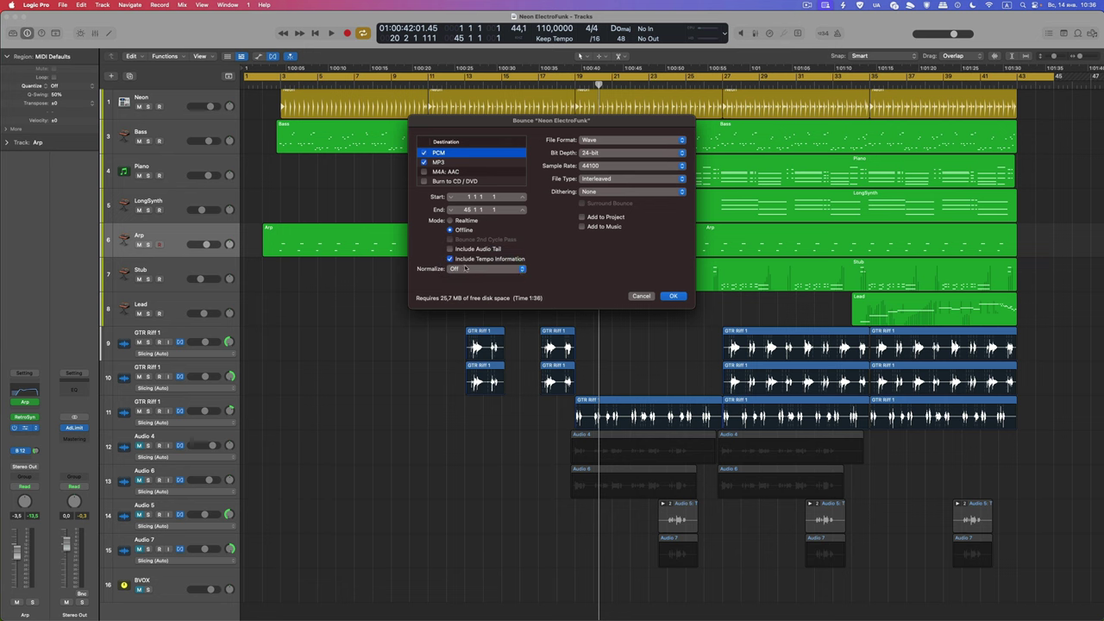
pyautogui.click(641, 296)
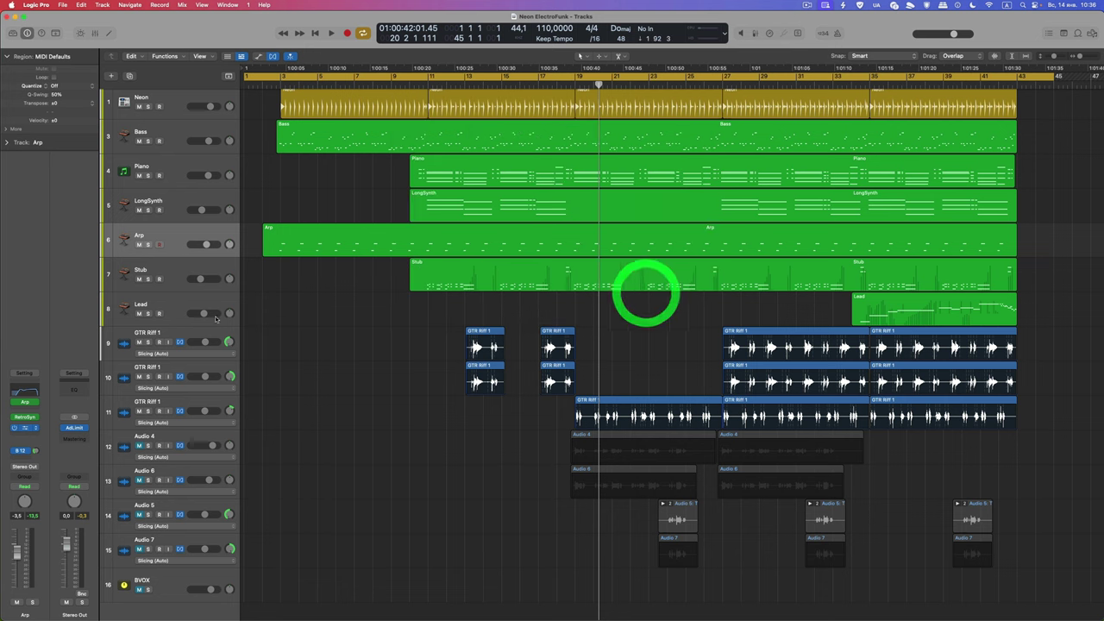
# View the Adaptive Limiter on the Stereo Out channel, then close its window.
pyautogui.click(74, 427)
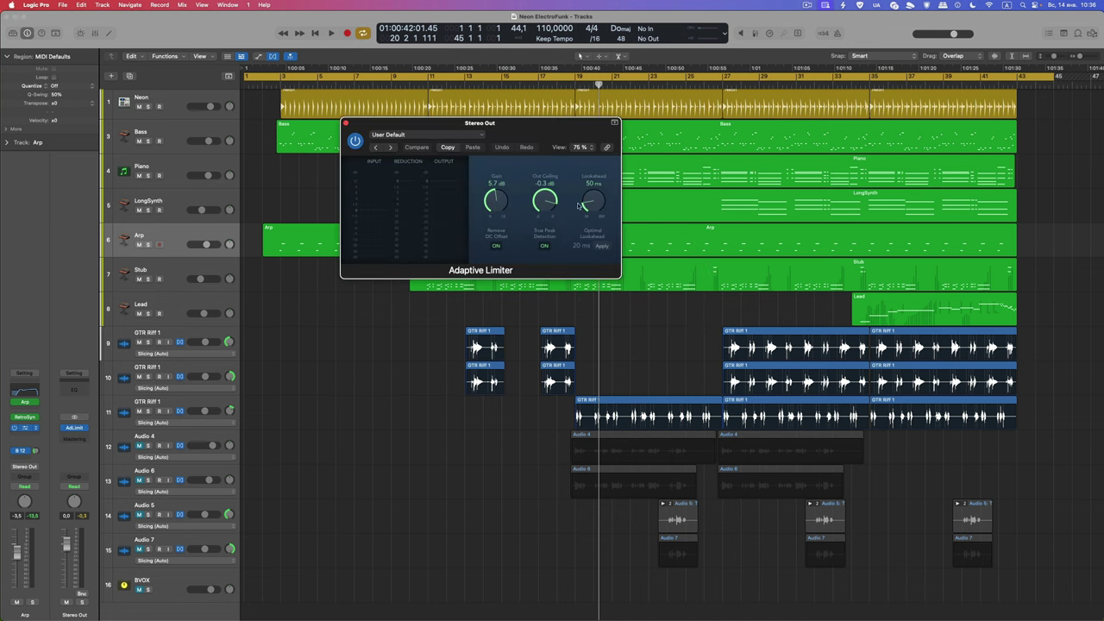
pyautogui.click(346, 123)
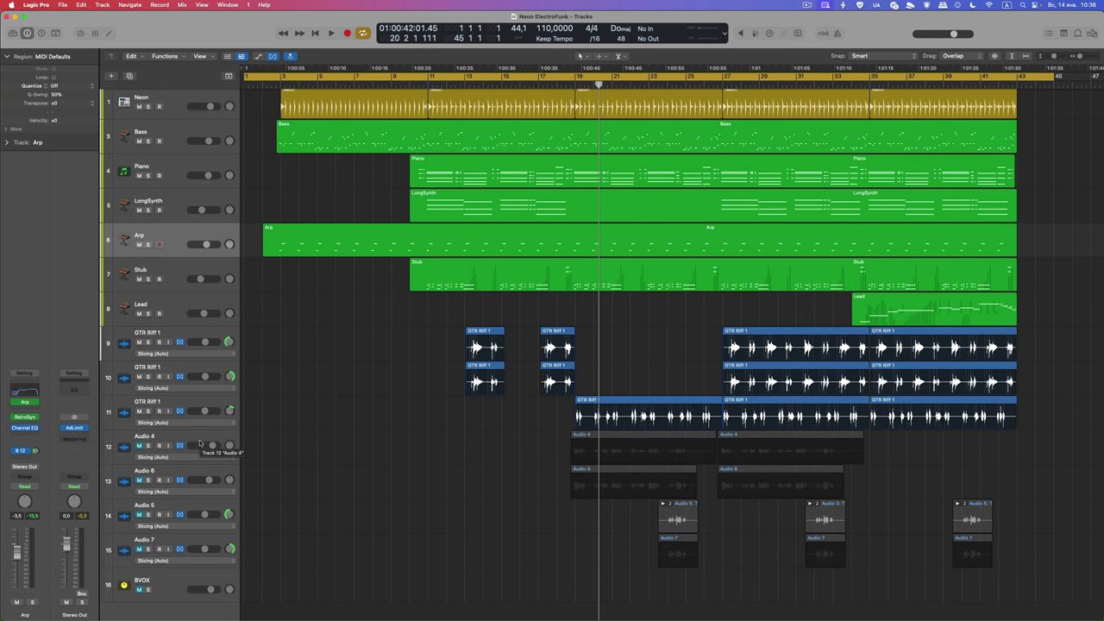
# Add the Mastering Assistant to the Stereo Out channel, reposition and slightly shrink its window, then close it.
pyautogui.click(65, 443)
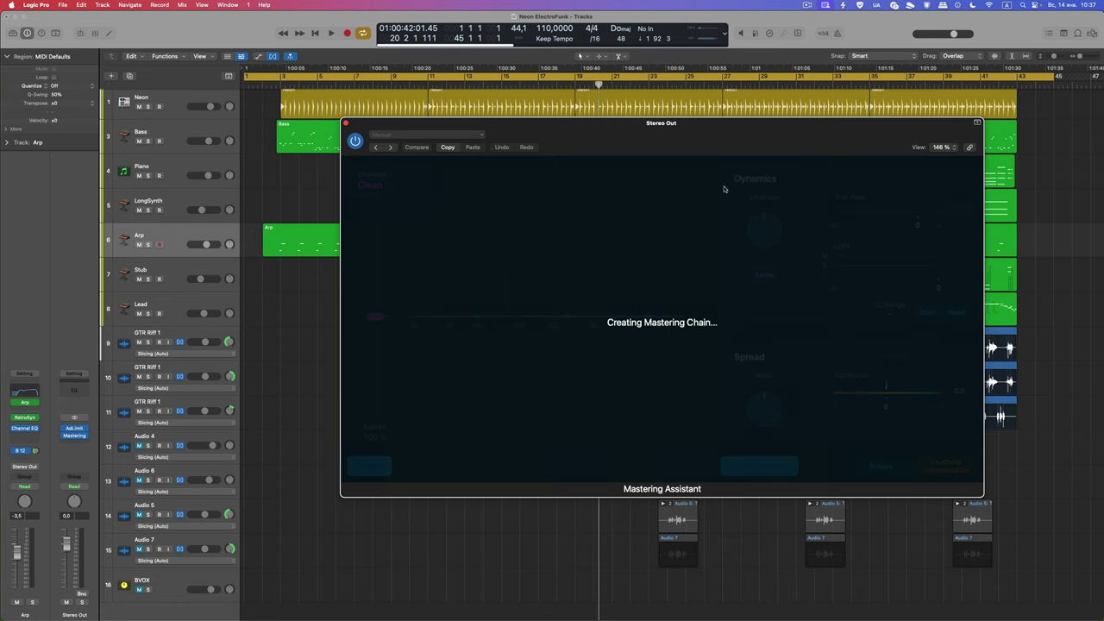
pyautogui.moveTo(758, 127); pyautogui.dragTo(680, 136)
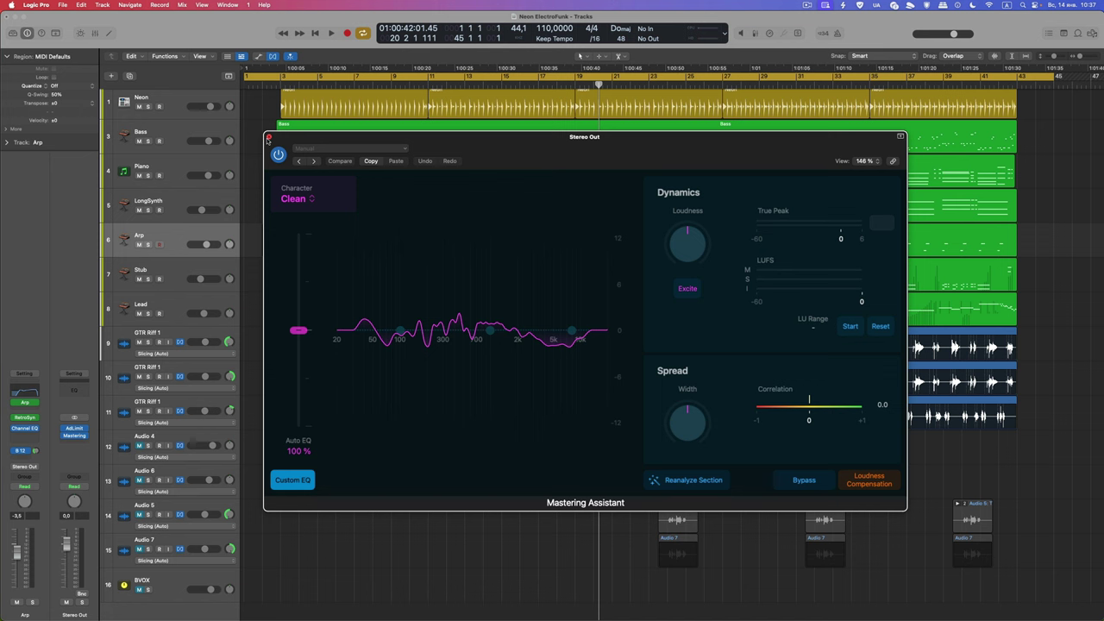
pyautogui.moveTo(286, 139); pyautogui.dragTo(292, 138)
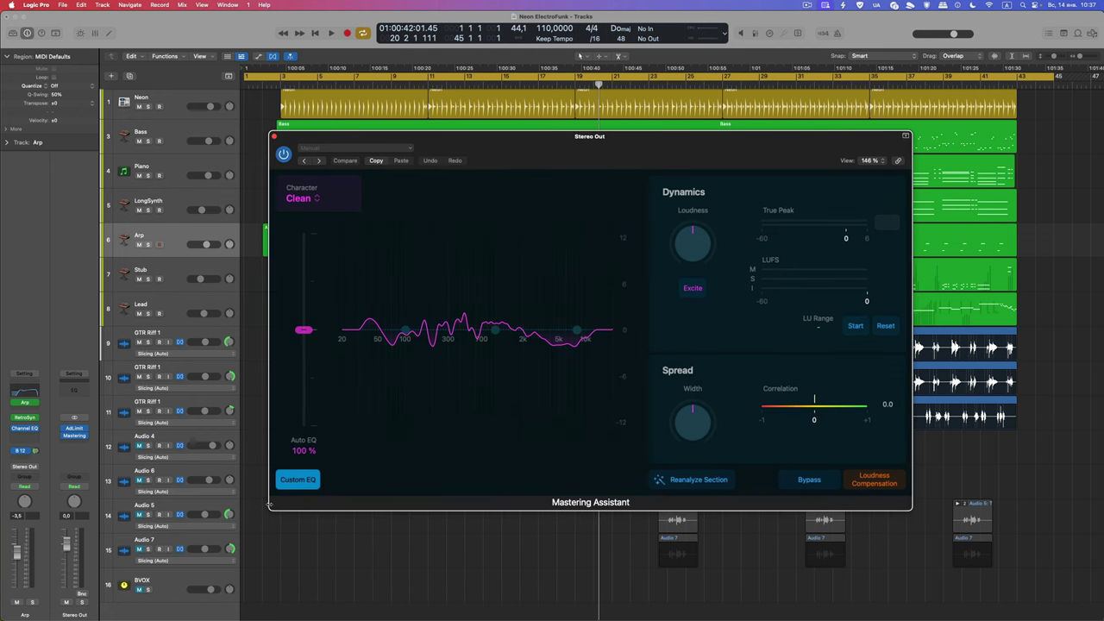
pyautogui.moveTo(269, 505); pyautogui.dragTo(272, 504)
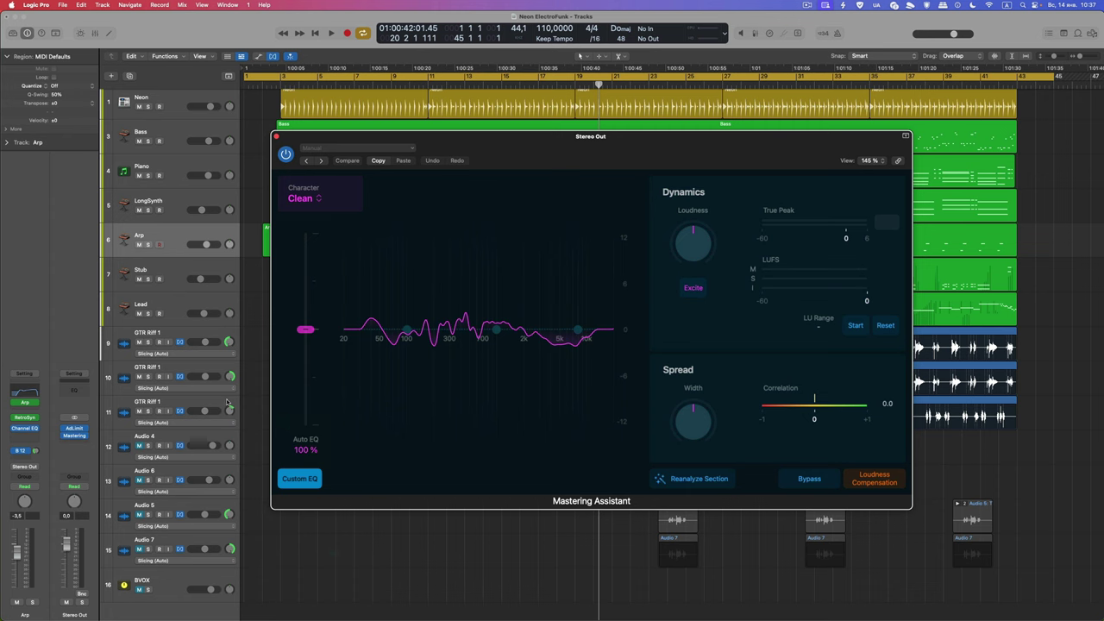
pyautogui.click(276, 136)
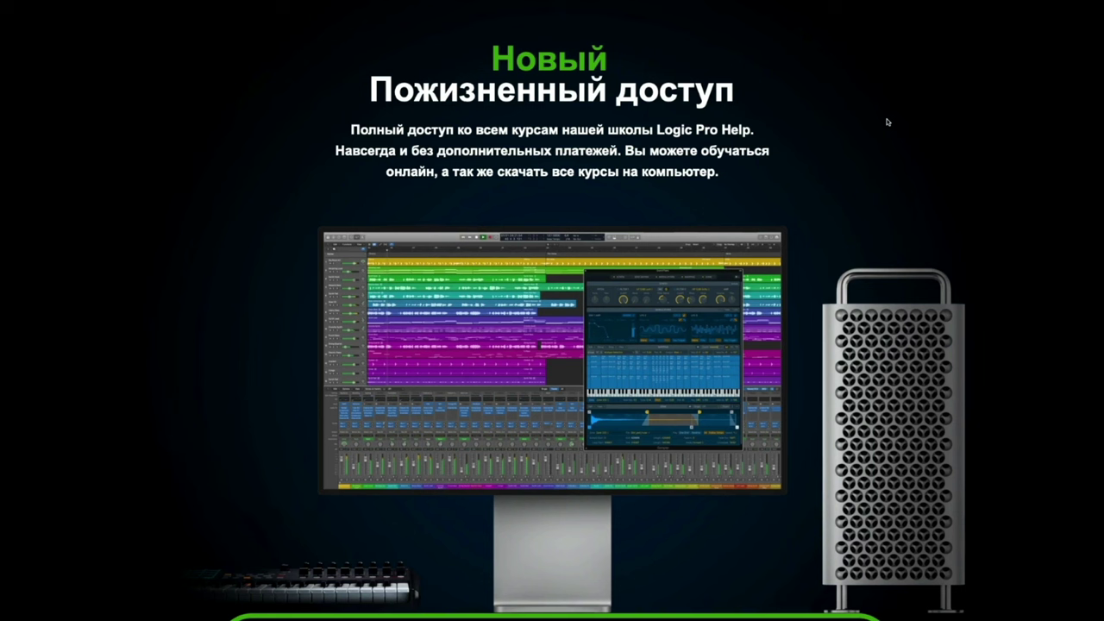
# Read through the Logic Pro Help lifetime access page, including its offer and course collection, then return to its heading.
pyautogui.scroll(-1, 887, 122)
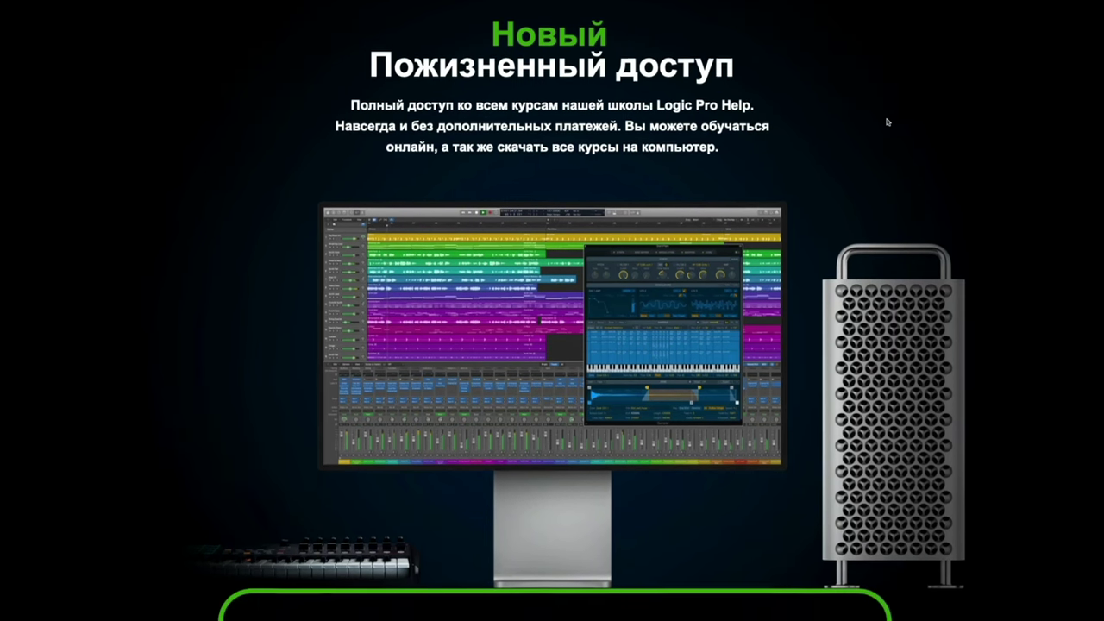
pyautogui.scroll(-4, 887, 122)
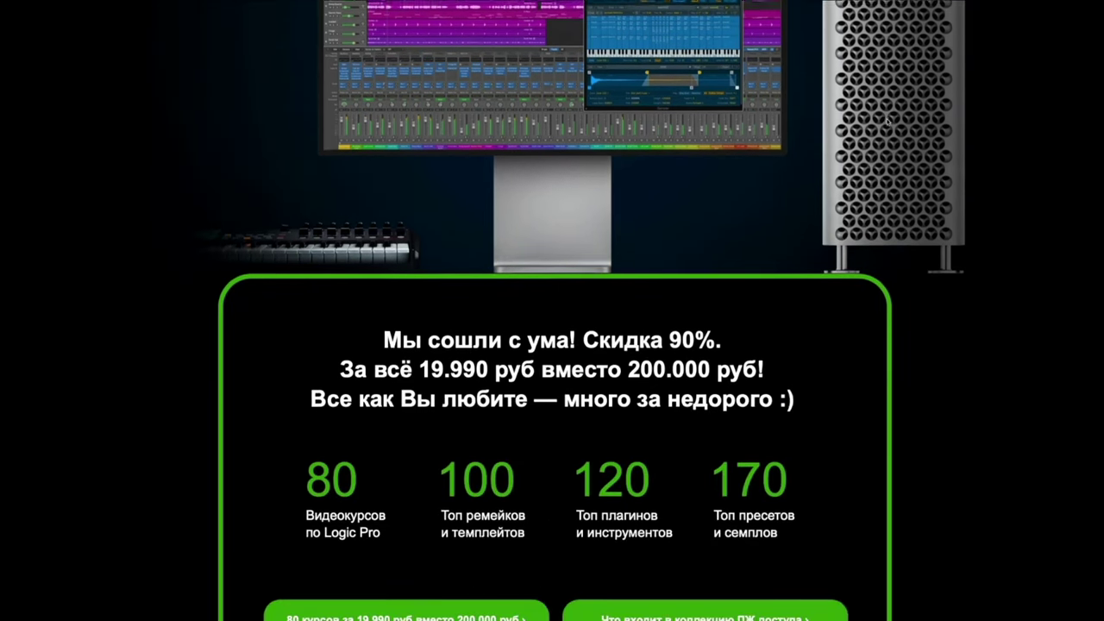
pyautogui.scroll(-2, 887, 122)
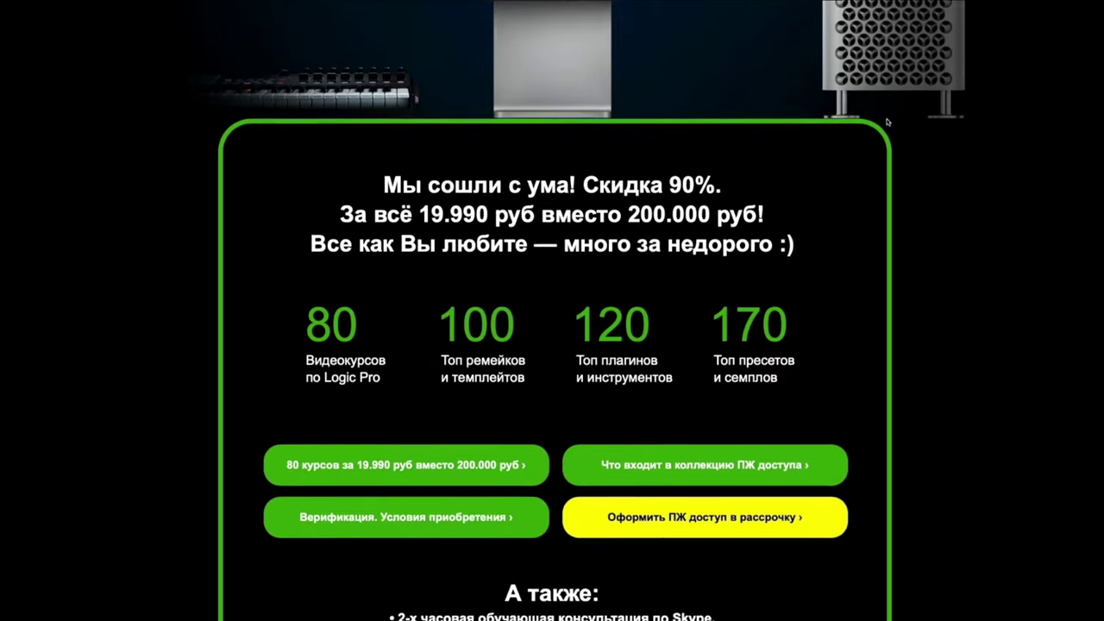
pyautogui.scroll(-3, 887, 123)
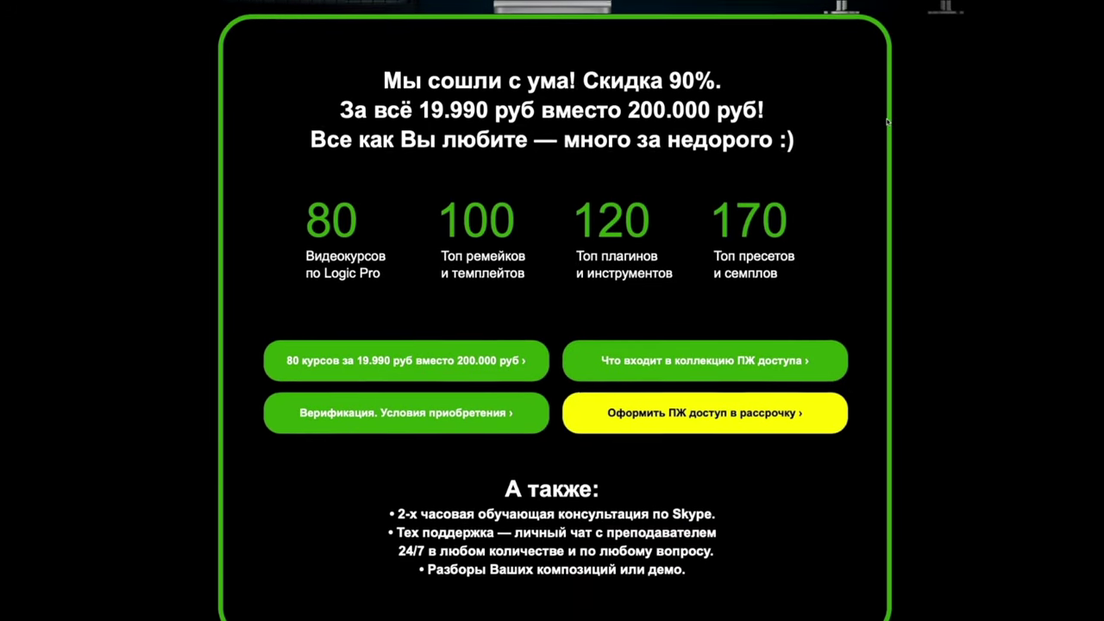
pyautogui.scroll(-3, 887, 122)
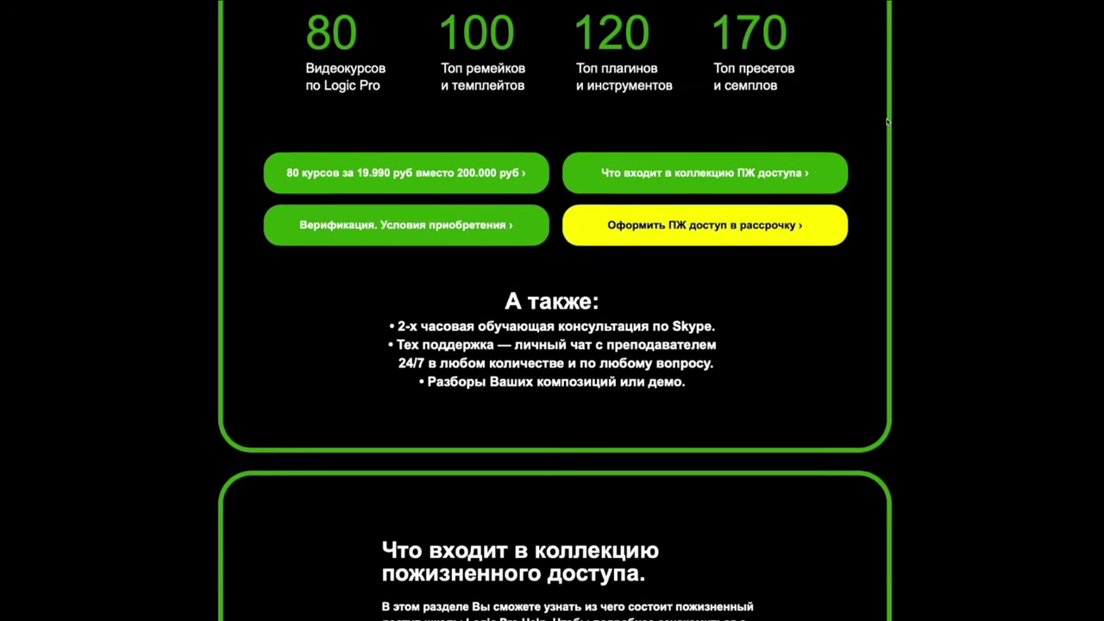
pyautogui.scroll(-3, 887, 122)
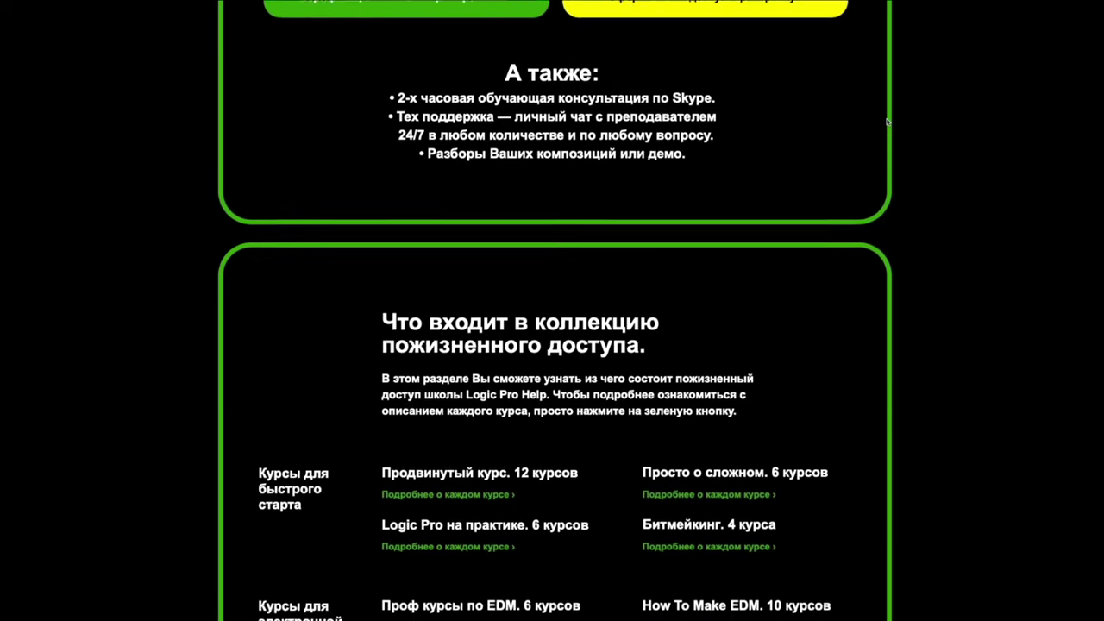
pyautogui.scroll(-2, 887, 123)
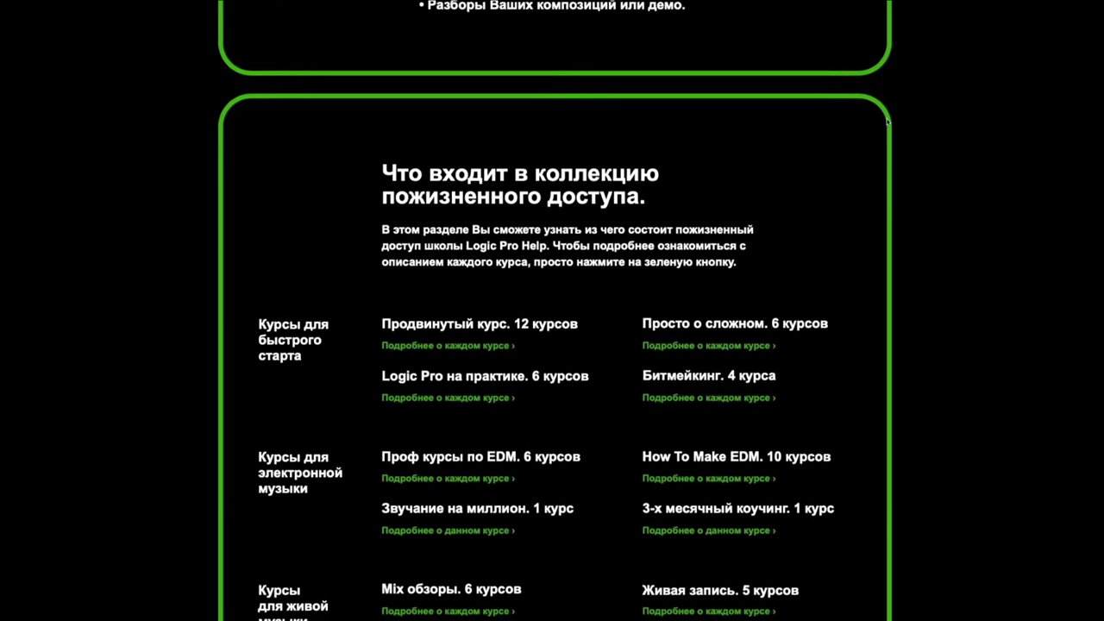
pyautogui.scroll(-3, 887, 122)
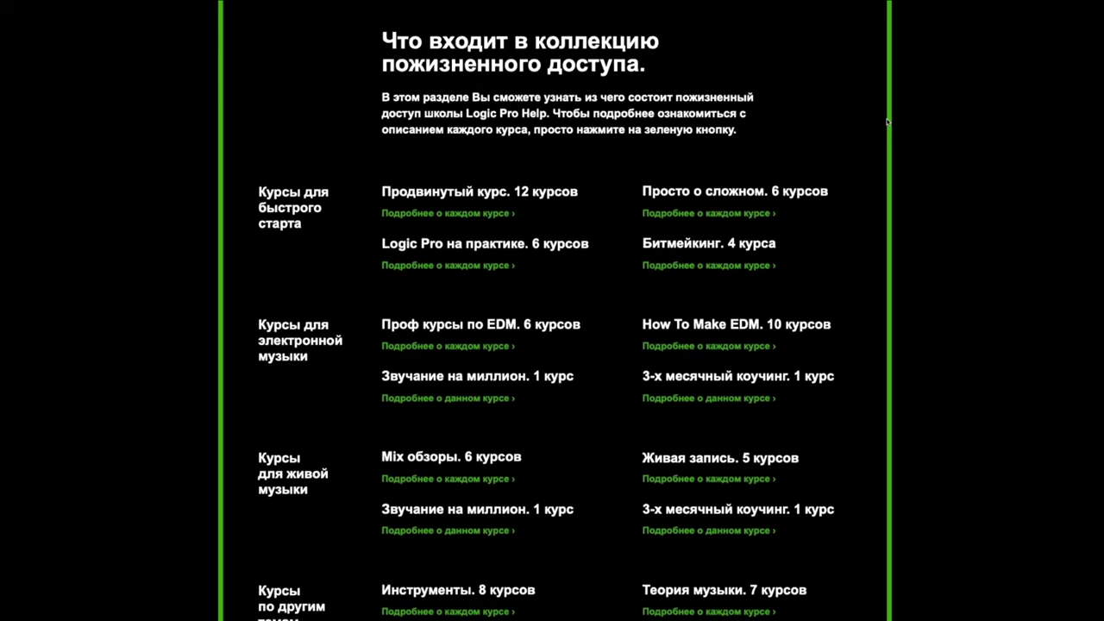
pyautogui.scroll(-2, 887, 123)
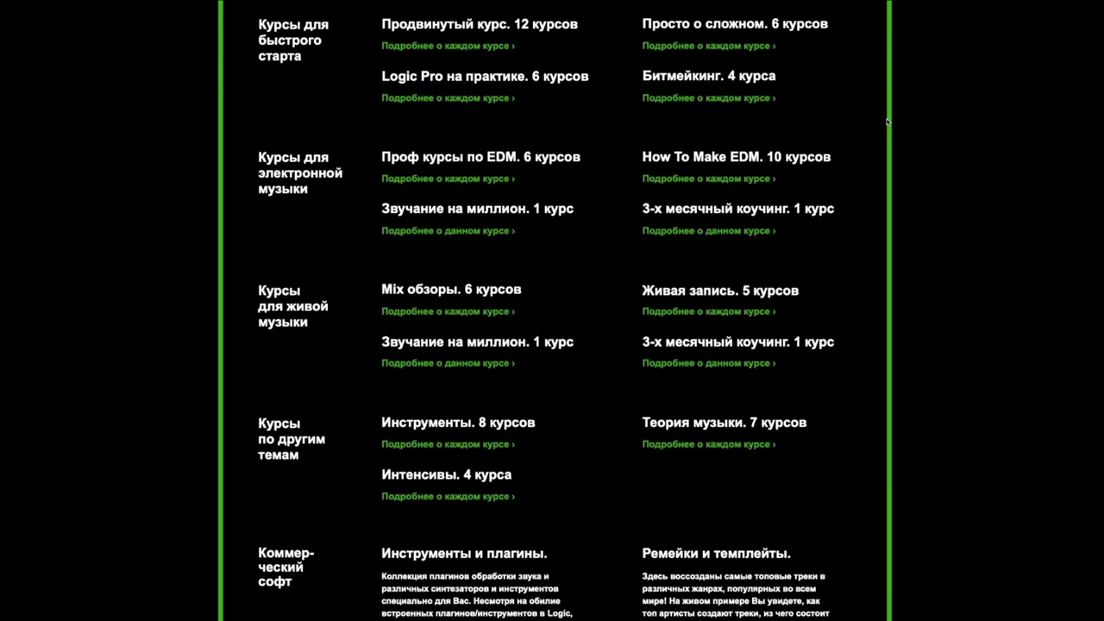
pyautogui.scroll(-3, 888, 123)
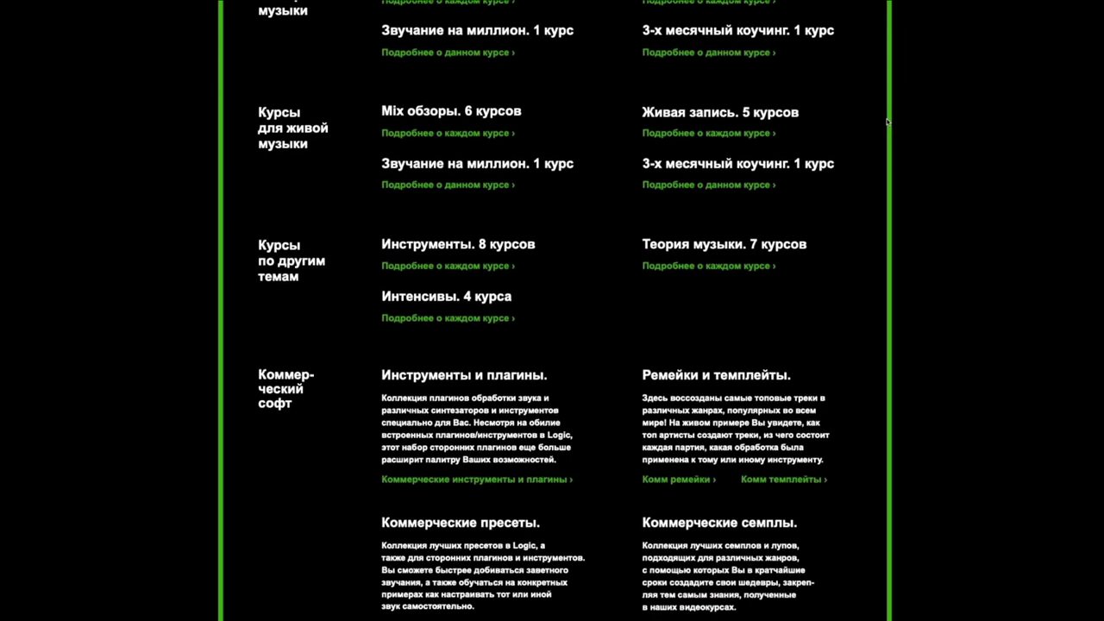
pyautogui.scroll(-2, 887, 122)
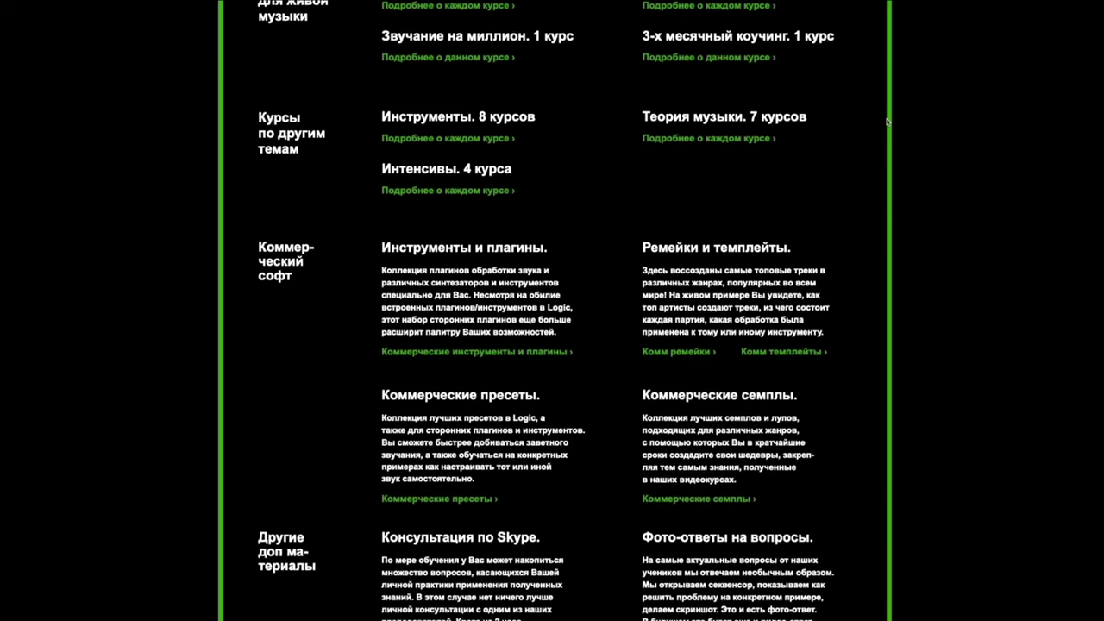
pyautogui.scroll(-3, 887, 123)
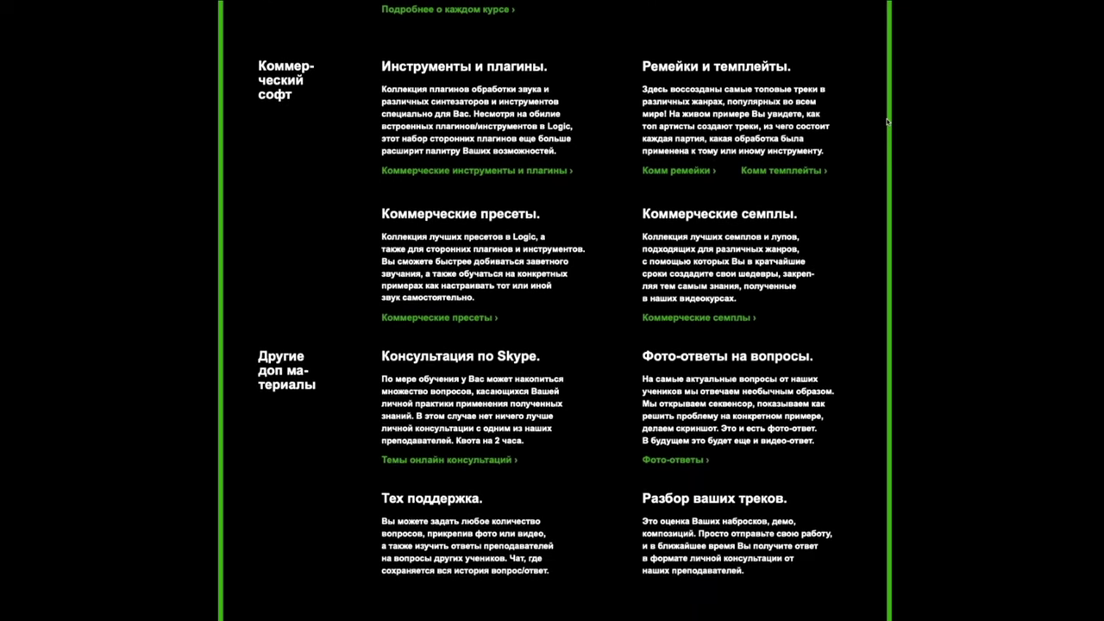
pyautogui.scroll(-2, 887, 122)
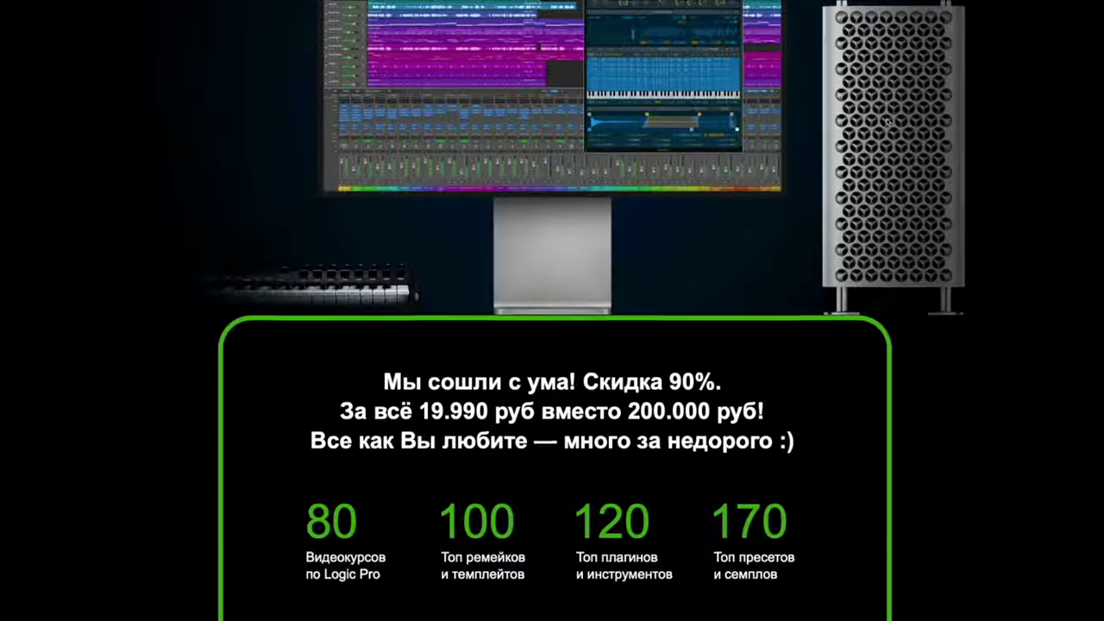
pyautogui.scroll(-5, 887, 122)
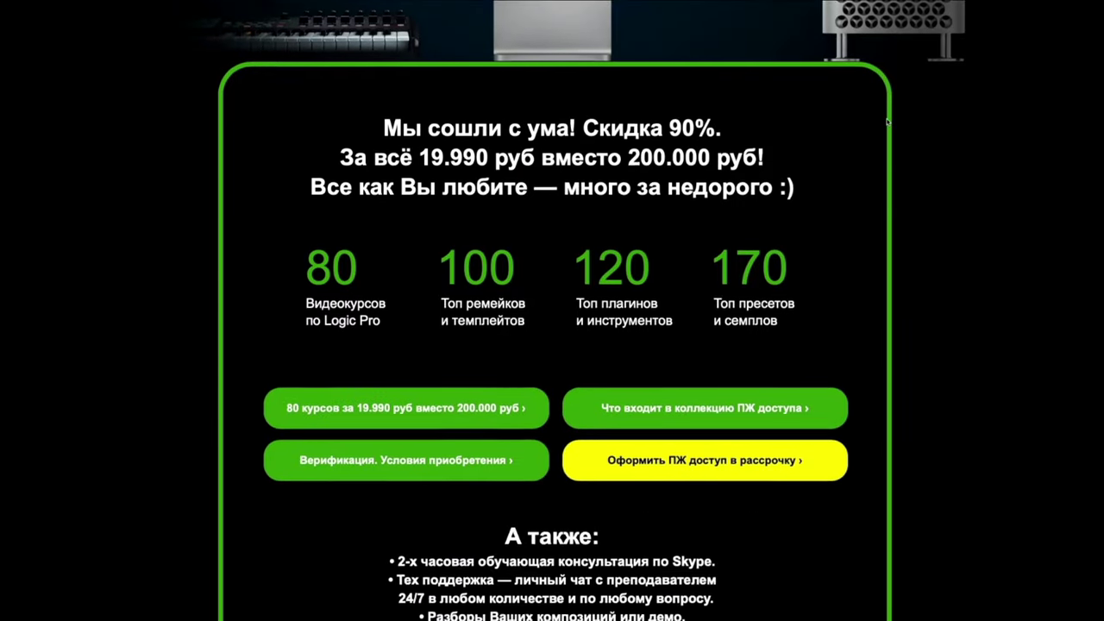
pyautogui.scroll(6, 888, 123)
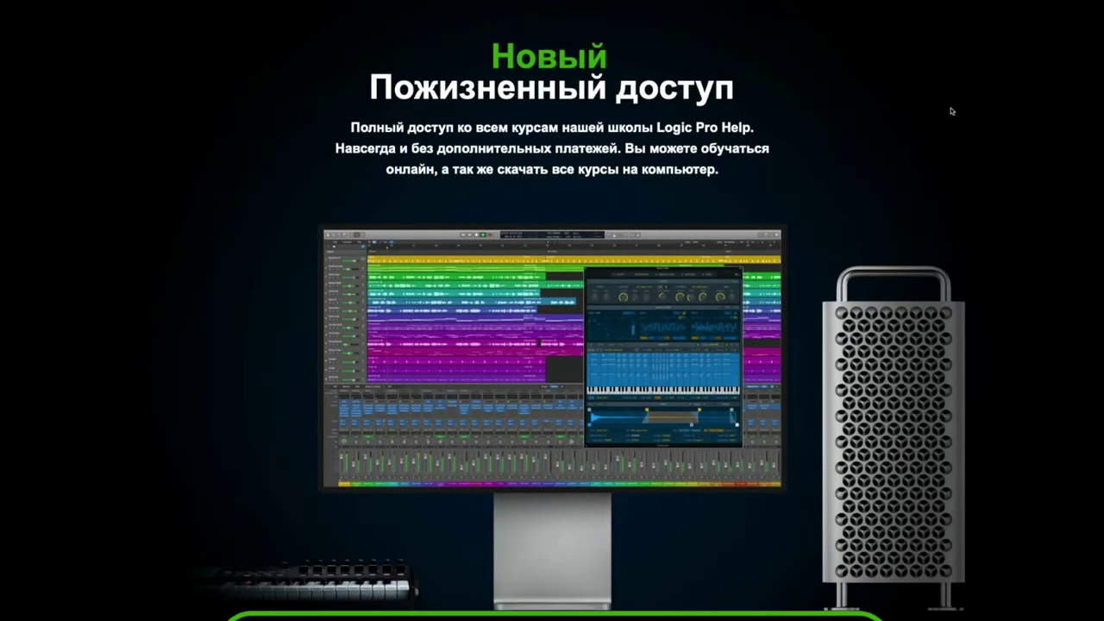
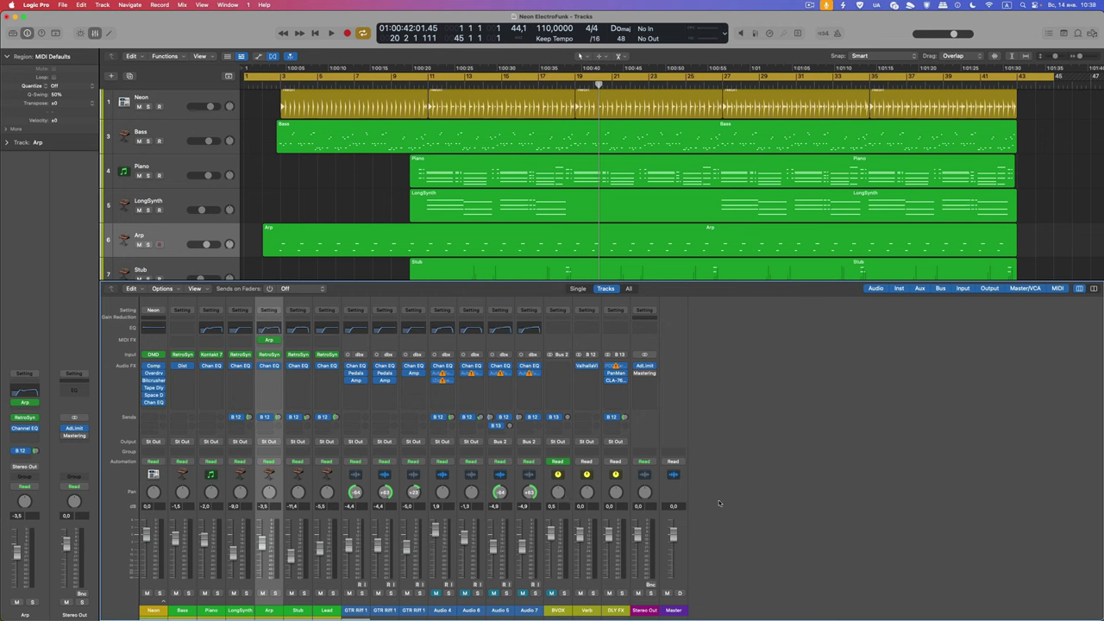
# Try the Master fader against the toolbar's master volume slider, ending at about -5.1 dB.
pyautogui.moveTo(674, 536); pyautogui.dragTo(672, 517)
pyautogui.moveTo(674, 521); pyautogui.dragTo(674, 533)
pyautogui.moveTo(958, 35)
pyautogui.mouseDown()
pyautogui.moveTo(922, 40)
pyautogui.moveTo(992, 38)
pyautogui.moveTo(949, 38)
pyautogui.mouseUp()
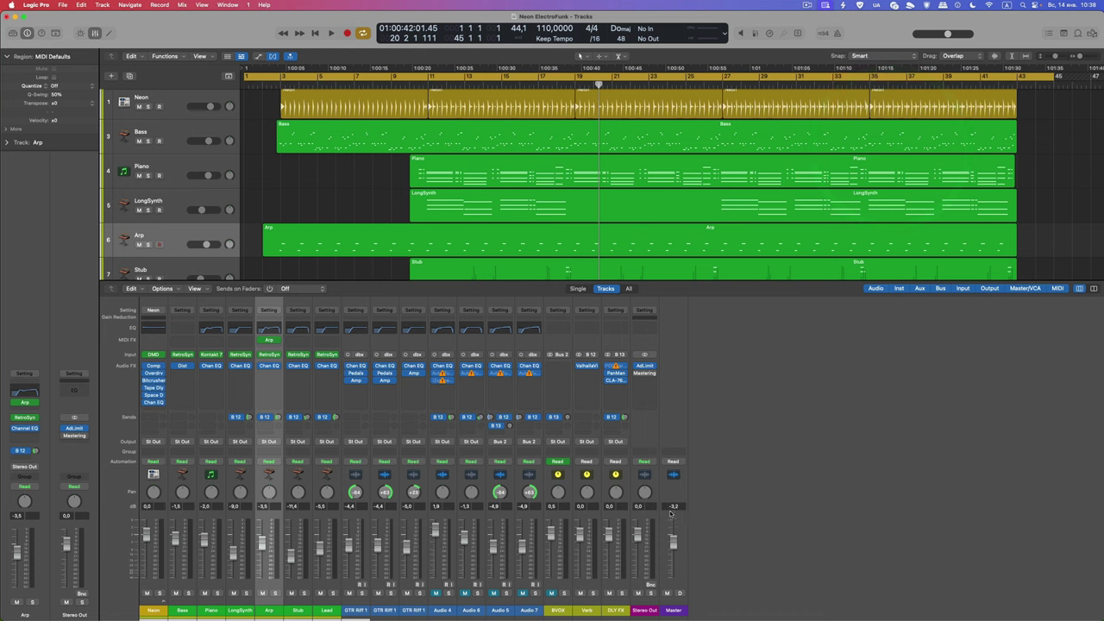
pyautogui.moveTo(672, 531); pyautogui.dragTo(672, 548)
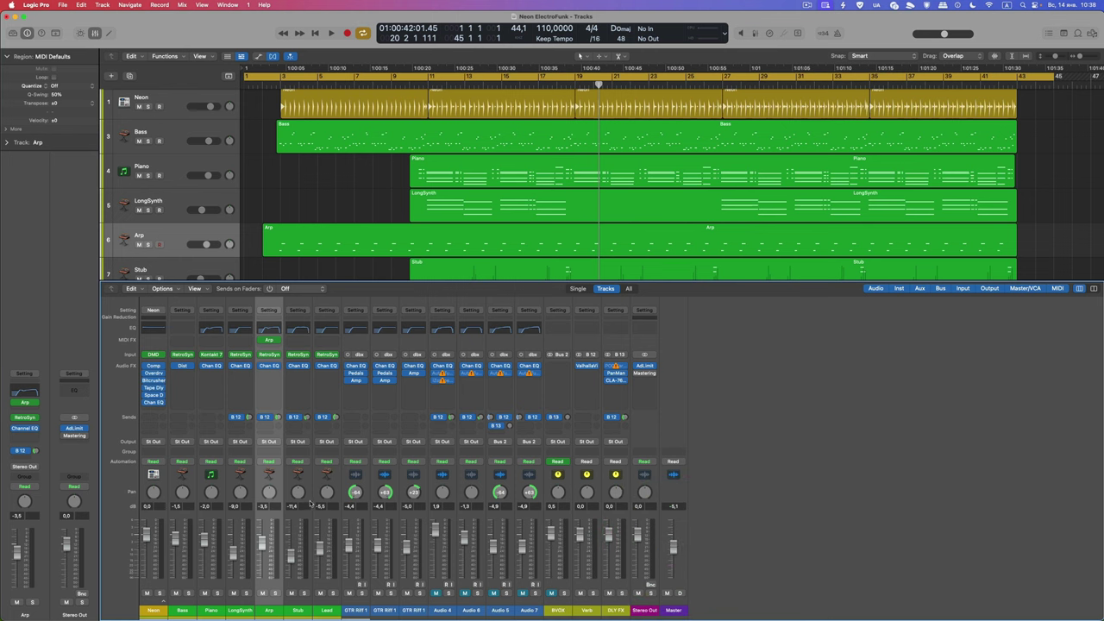
# View the Adaptive Limiter's gain and ceiling settings on the Stereo Out channel, then close its window.
pyautogui.click(642, 366)
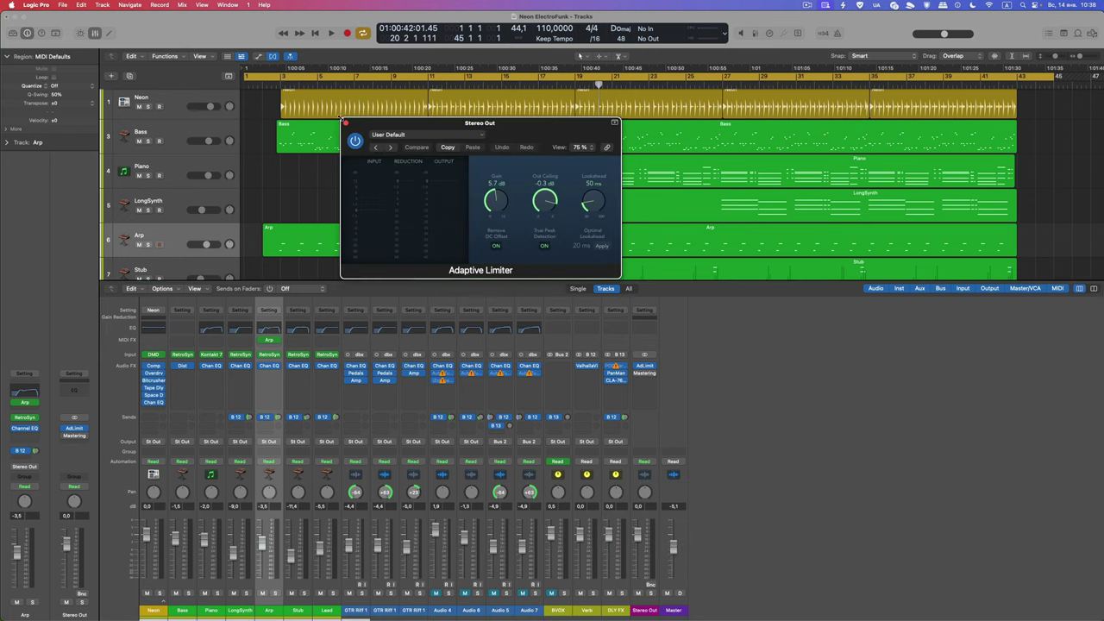
pyautogui.click(346, 123)
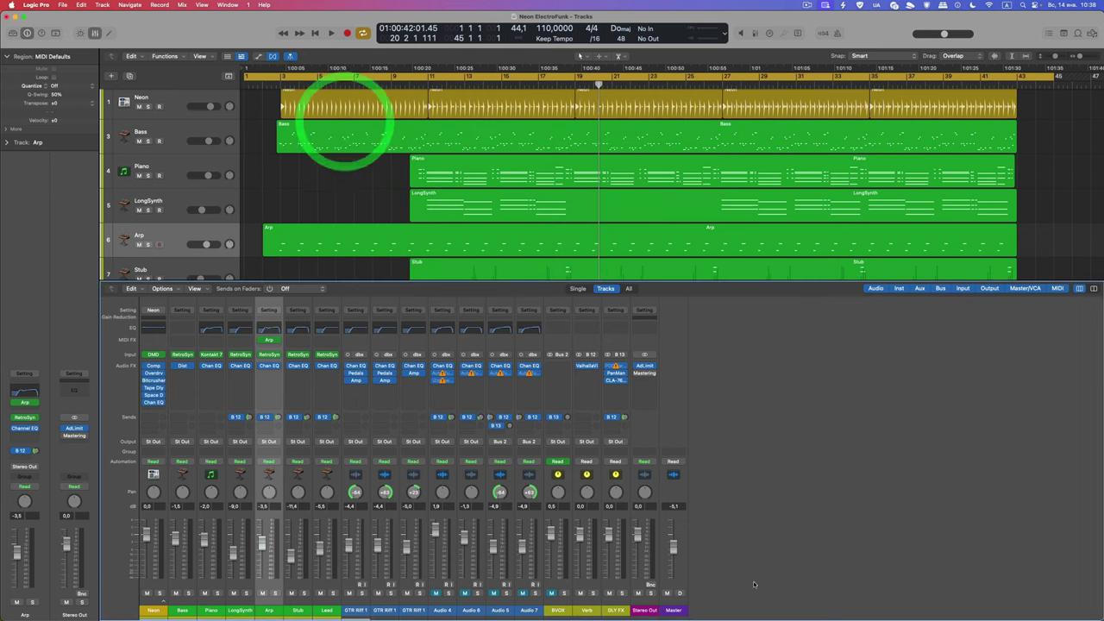
# Raise the Master fader past 0 dB to at least 5.3 dB, then reset it to 0 dB.
pyautogui.click(674, 546)
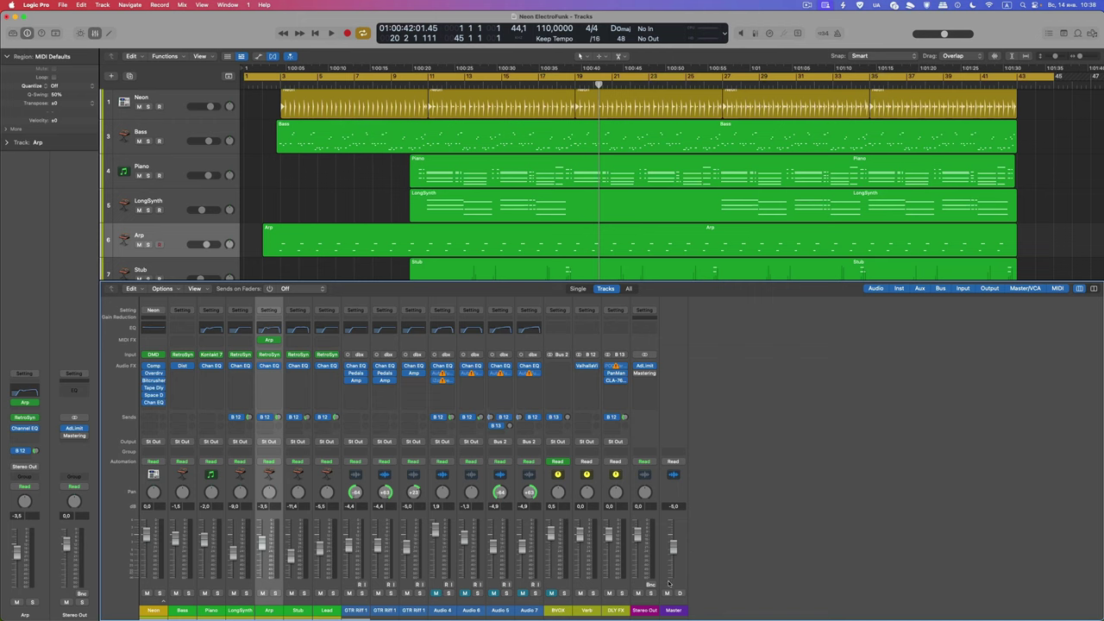
pyautogui.moveTo(674, 548); pyautogui.dragTo(673, 525)
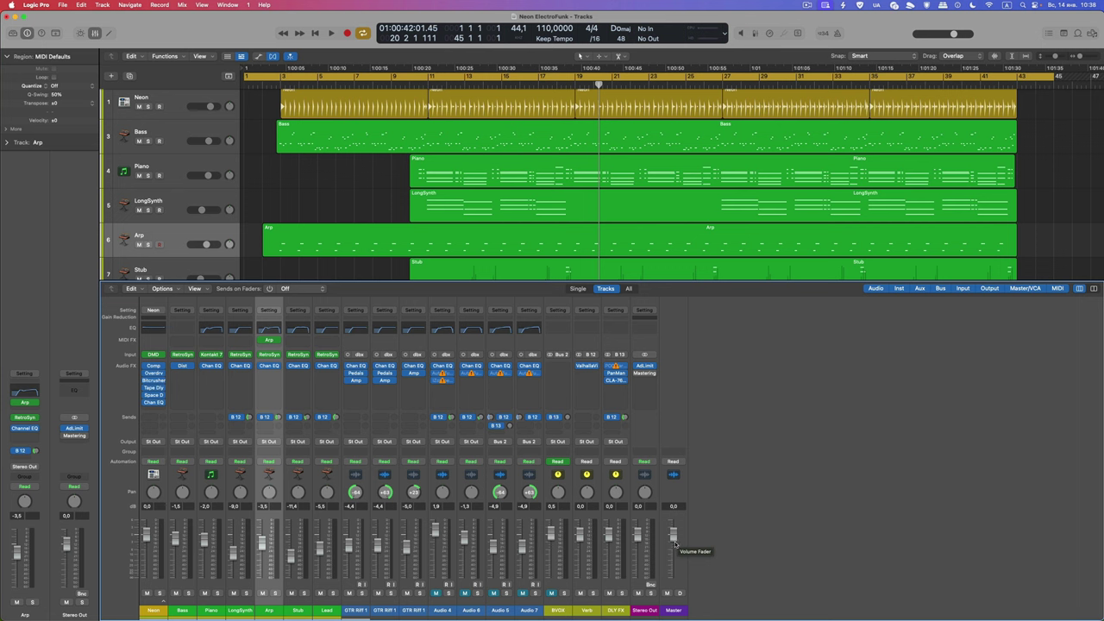
pyautogui.moveTo(673, 541); pyautogui.dragTo(674, 519)
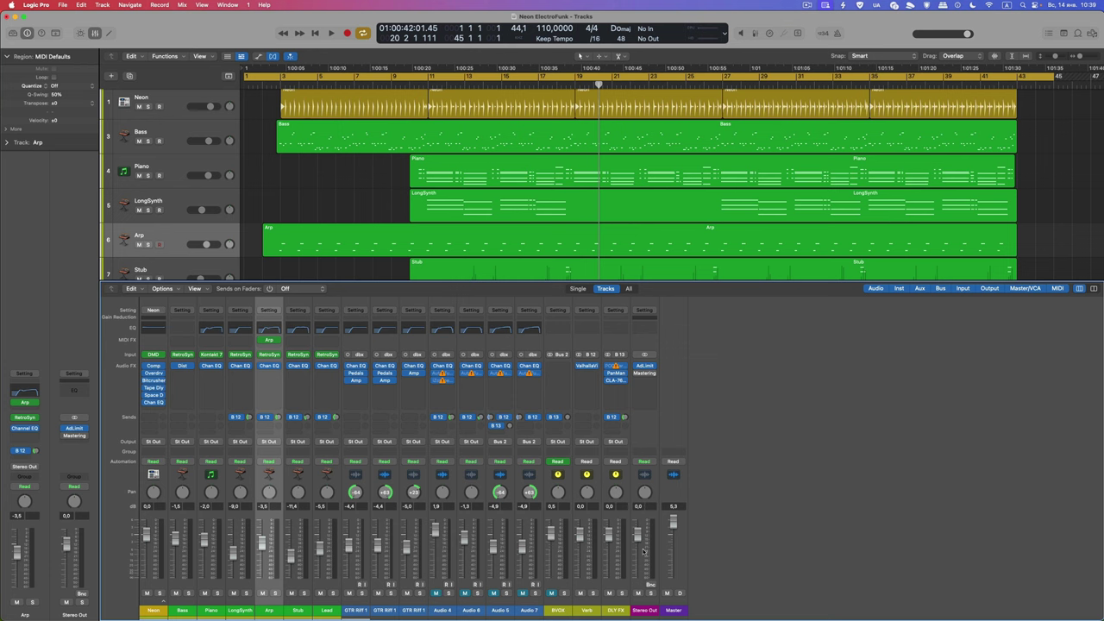
pyautogui.moveTo(670, 525); pyautogui.dragTo(672, 514)
pyautogui.keyDown('alt'); pyautogui.click(673, 523); pyautogui.keyUp('alt')
pyautogui.press('alt')
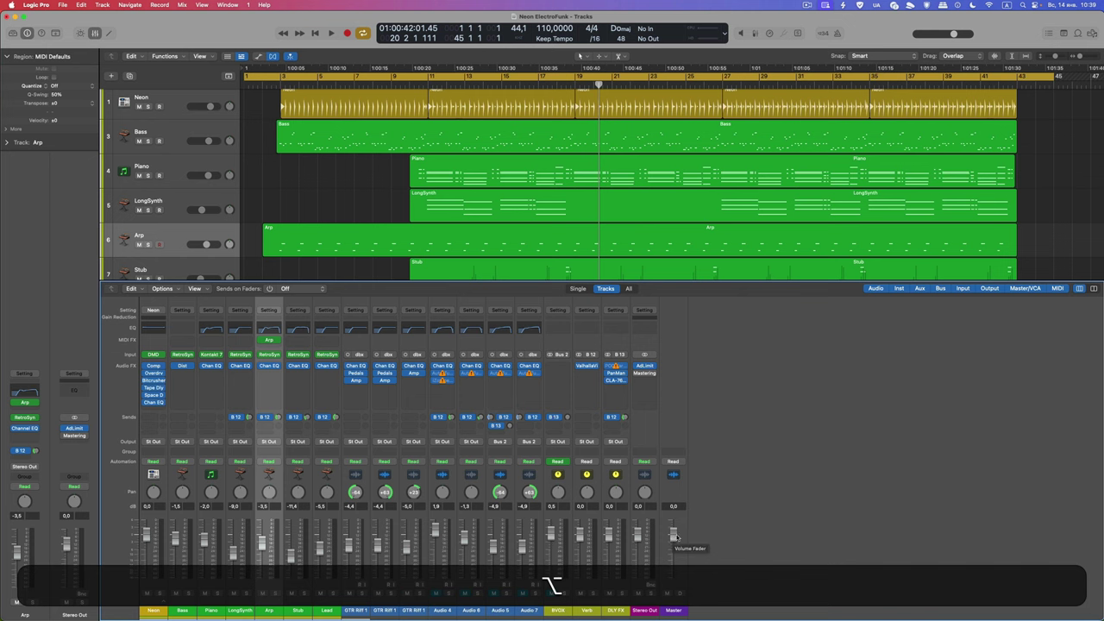
pyautogui.keyDown('alt'); pyautogui.click(674, 534); pyautogui.keyUp('alt')
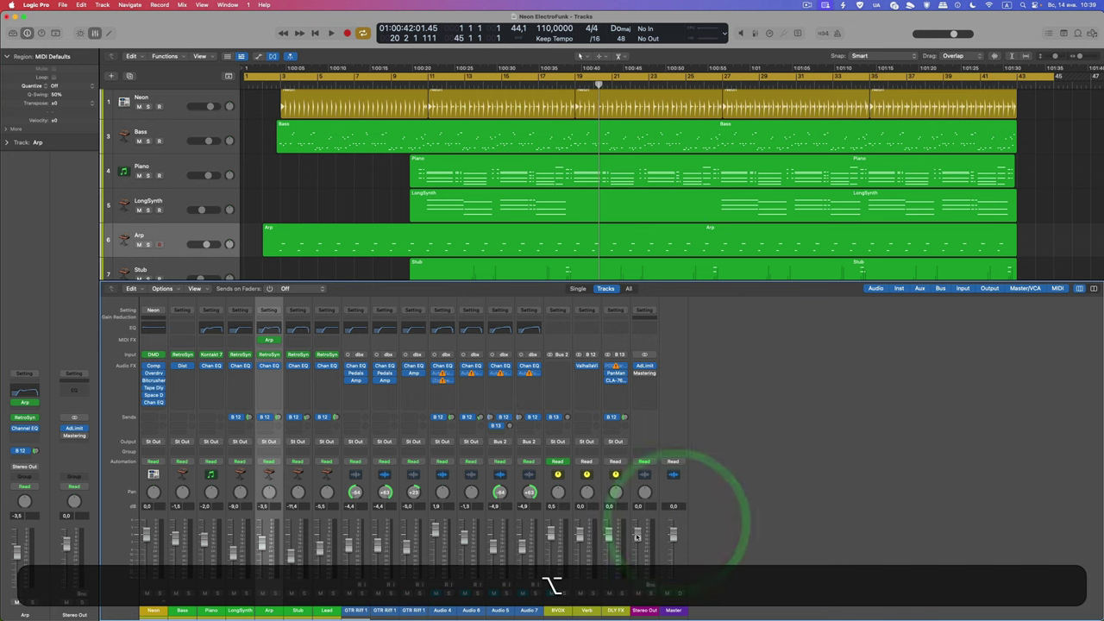
# Set the Gain of the Stereo Out channel's Adaptive Limiter to 6.0 dB and close the plug-in.
pyautogui.click(645, 365)
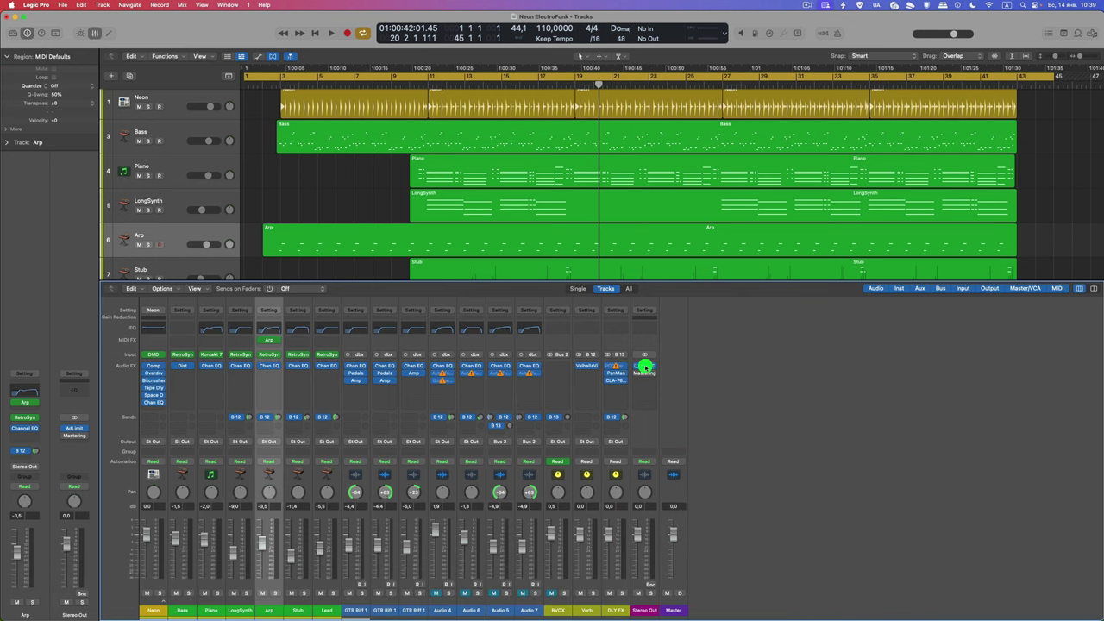
pyautogui.scroll(-1, 501, 208)
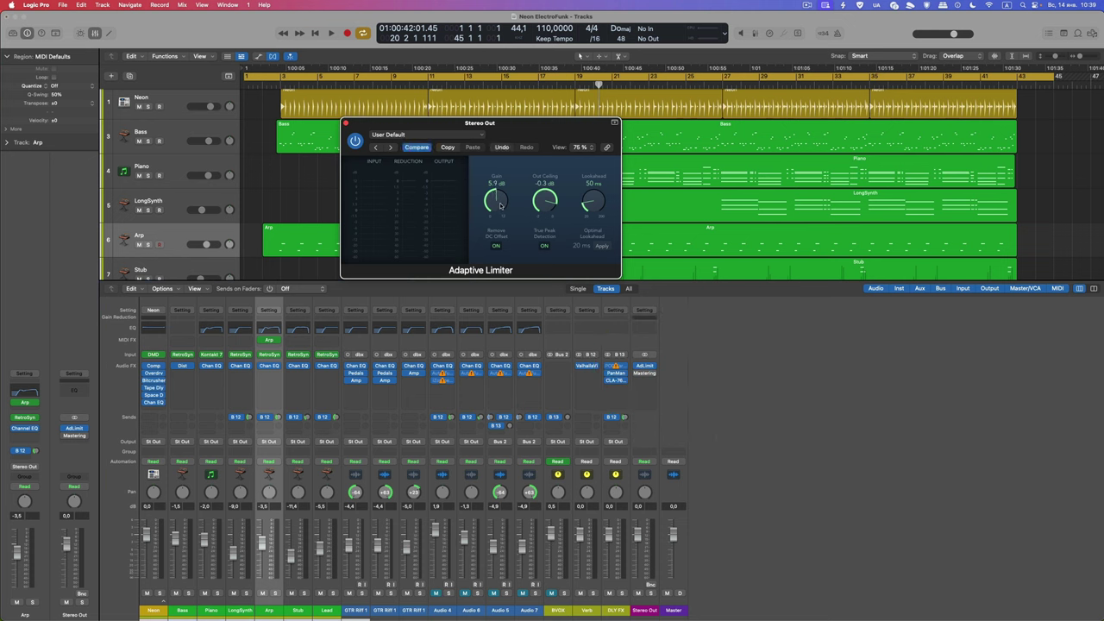
pyautogui.click(500, 205)
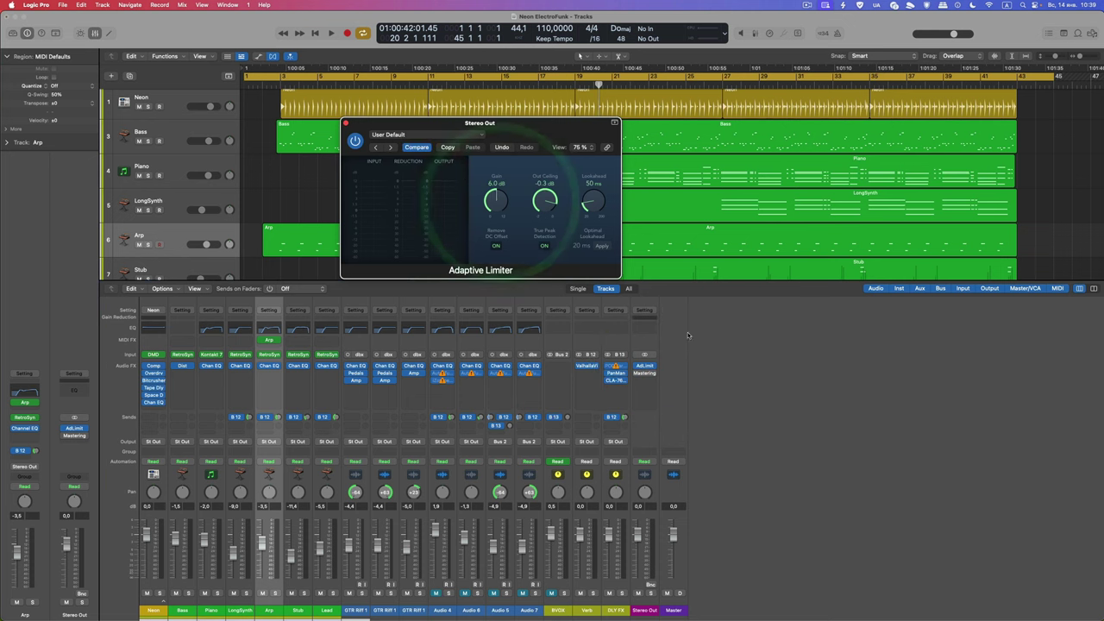
pyautogui.click(345, 123)
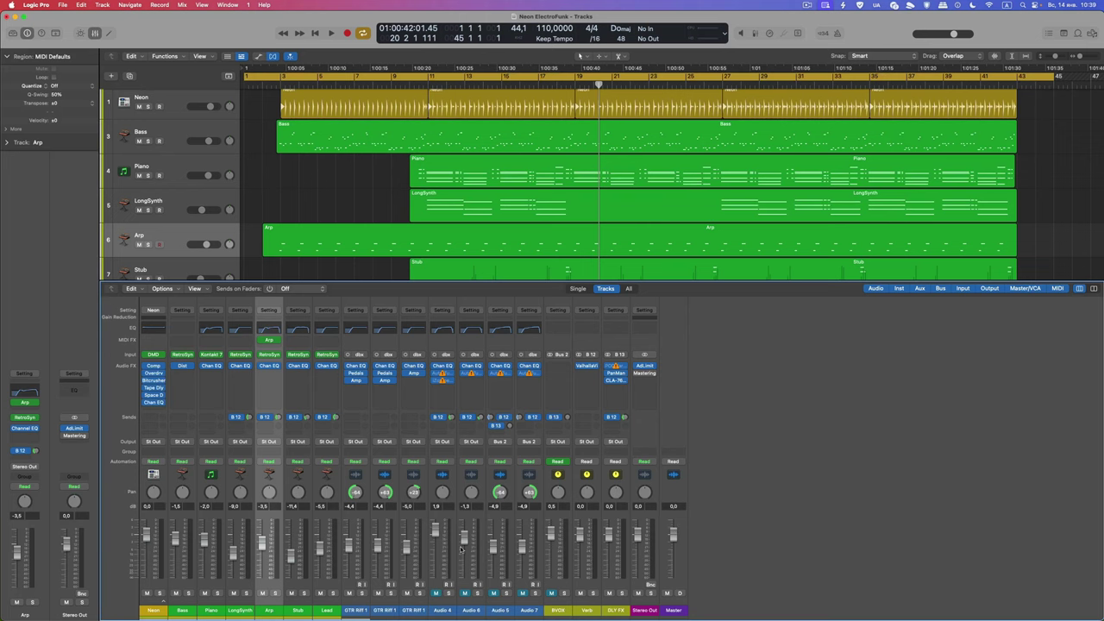
# With the Mixer hidden, raise the master volume to about 1.4 dB, then reopen the Mixer and reset the Master fader to 0 dB.
pyautogui.click(95, 33)
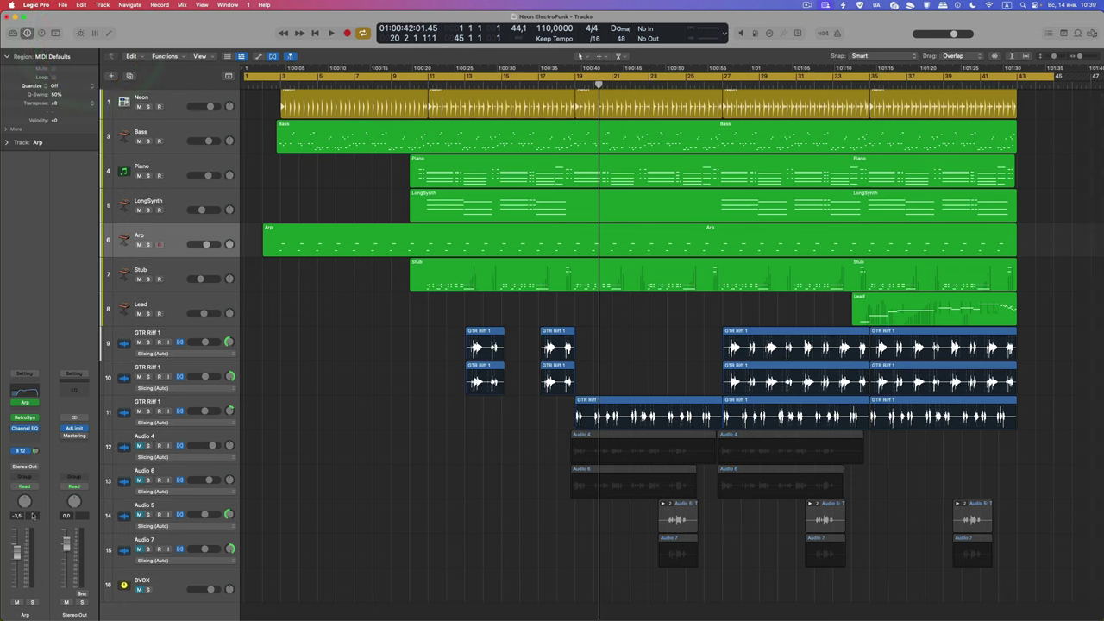
pyautogui.click(173, 270)
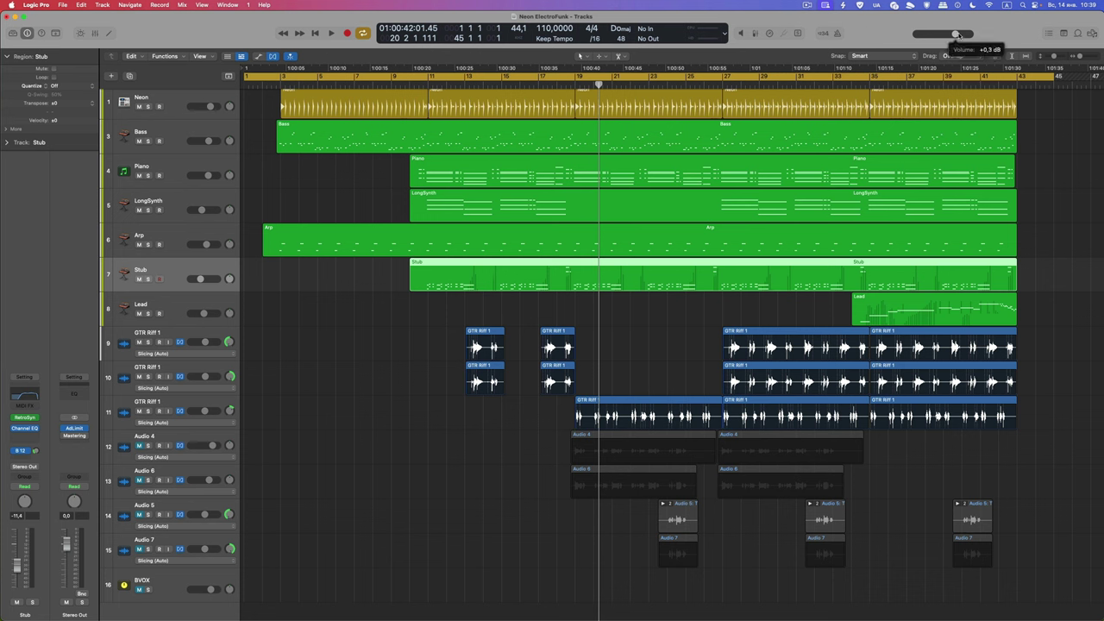
pyautogui.moveTo(954, 34); pyautogui.dragTo(957, 34)
pyautogui.press('x')
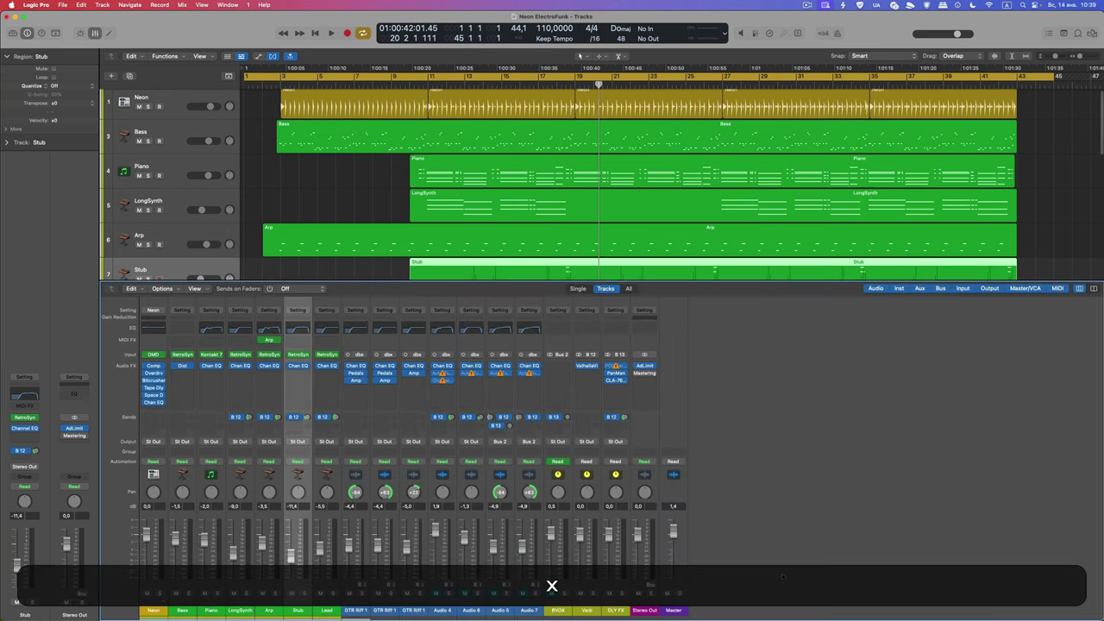
pyautogui.keyDown('alt'); pyautogui.click(672, 531); pyautogui.keyUp('alt')
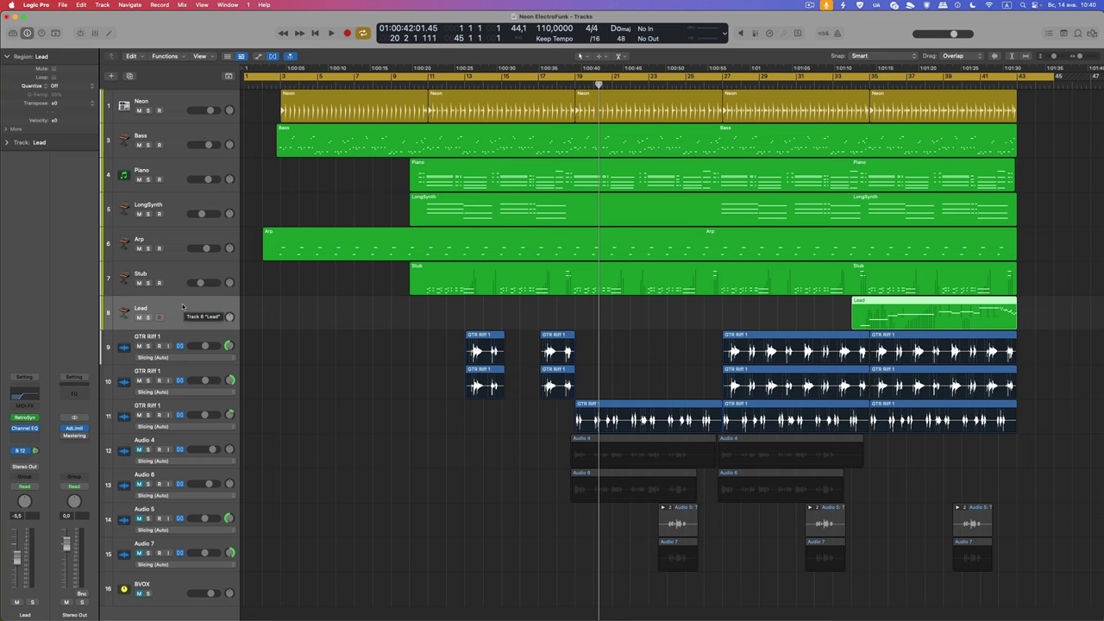
# Add a new audio track below Lead and set its channel input to Input 9-10.
pyautogui.click(111, 75)
pyautogui.click(728, 435)
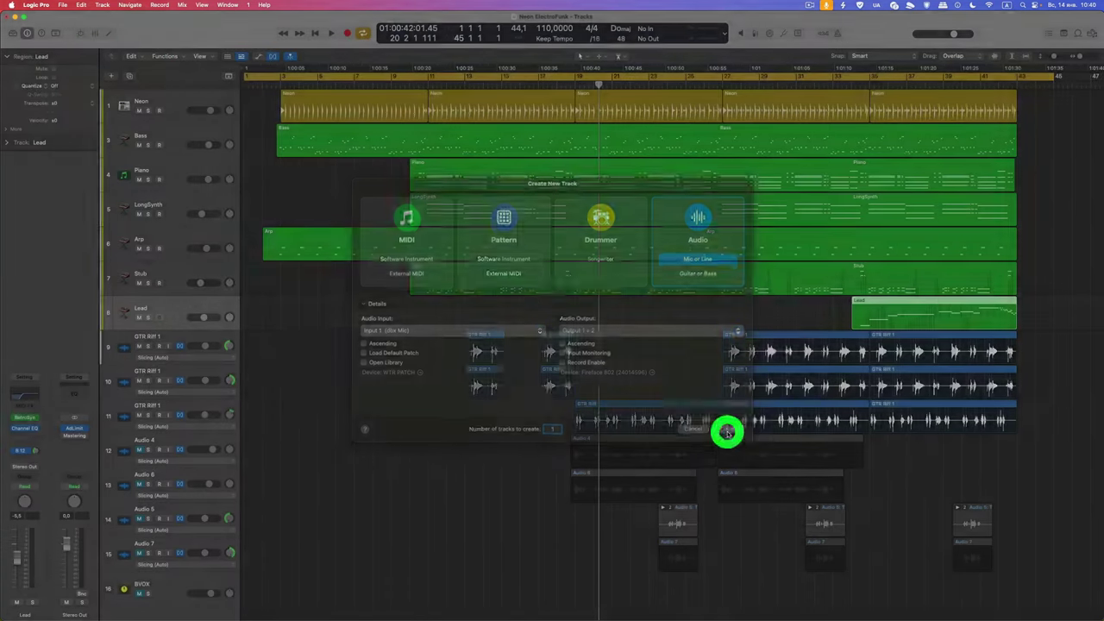
pyautogui.click(28, 423)
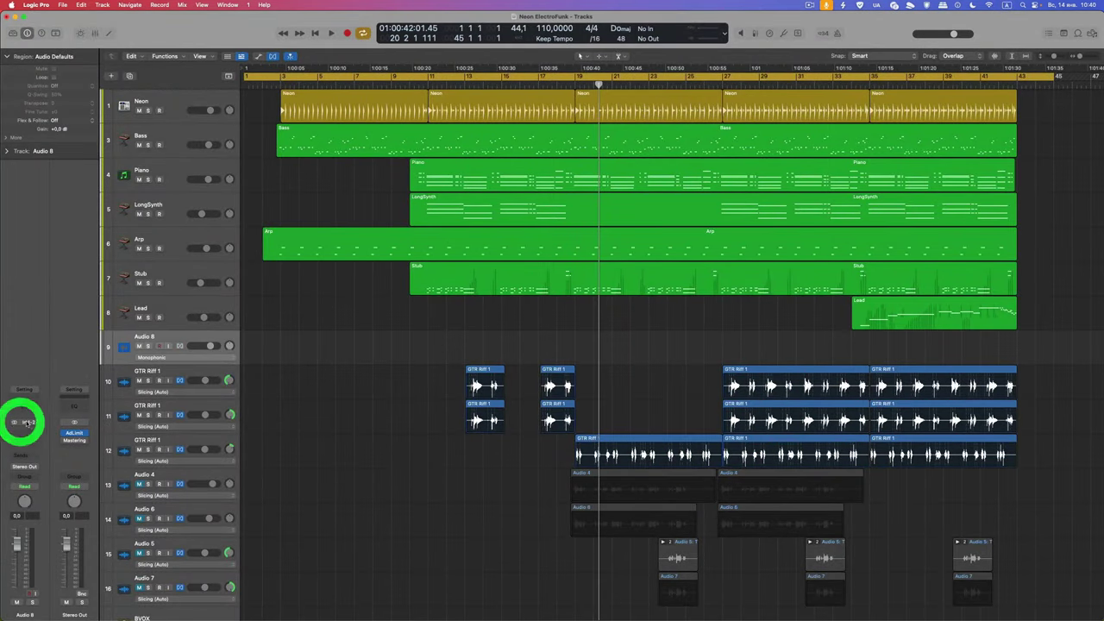
pyautogui.moveTo(34, 448)
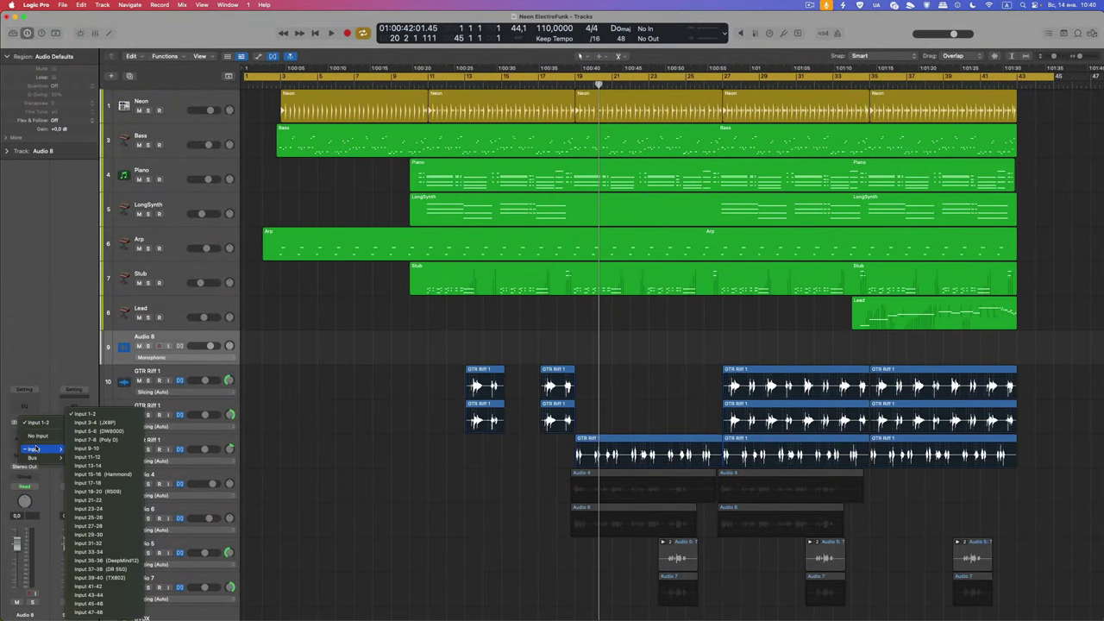
pyautogui.click(89, 449)
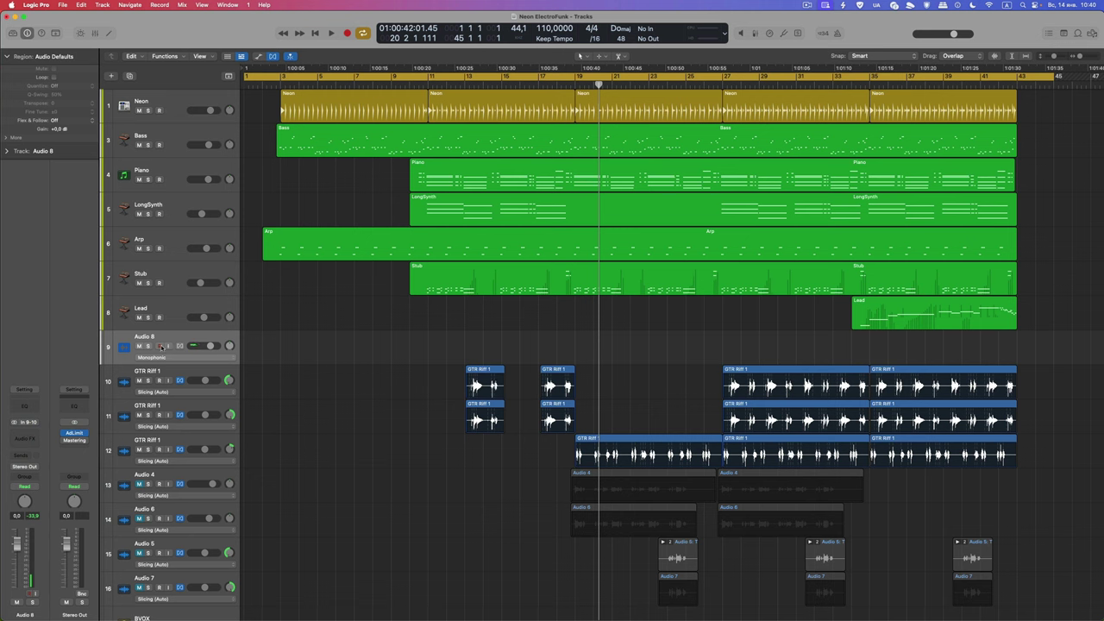
# Record-enable and solo the Audio 8 track, then record a short take from bar 1 to just past bar 2.
pyautogui.click(160, 346)
pyautogui.click(149, 345)
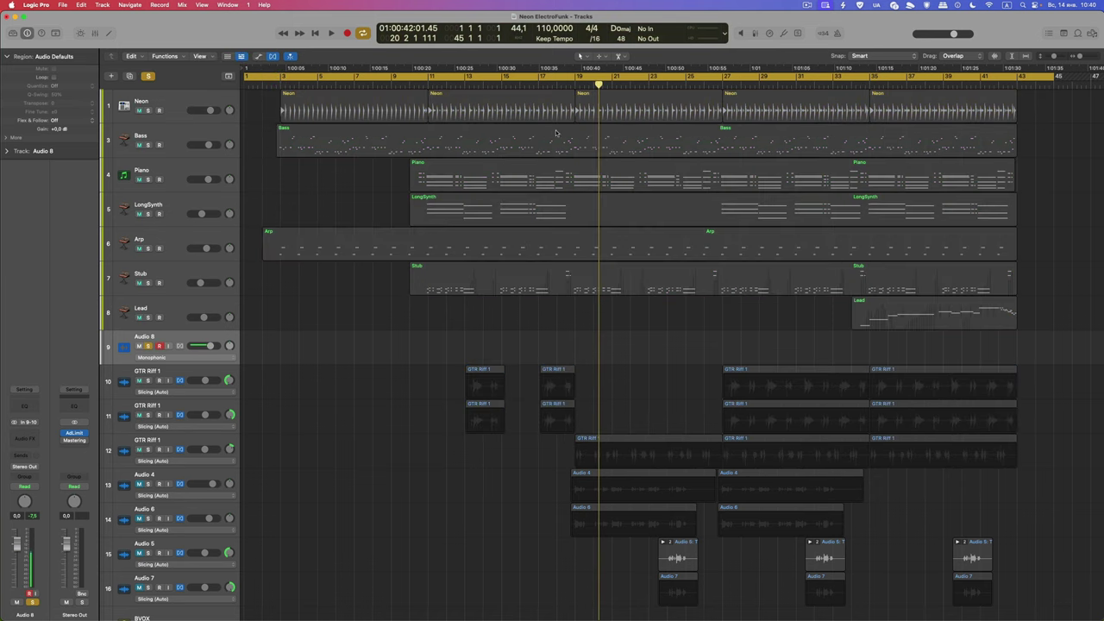
pyautogui.press('r')
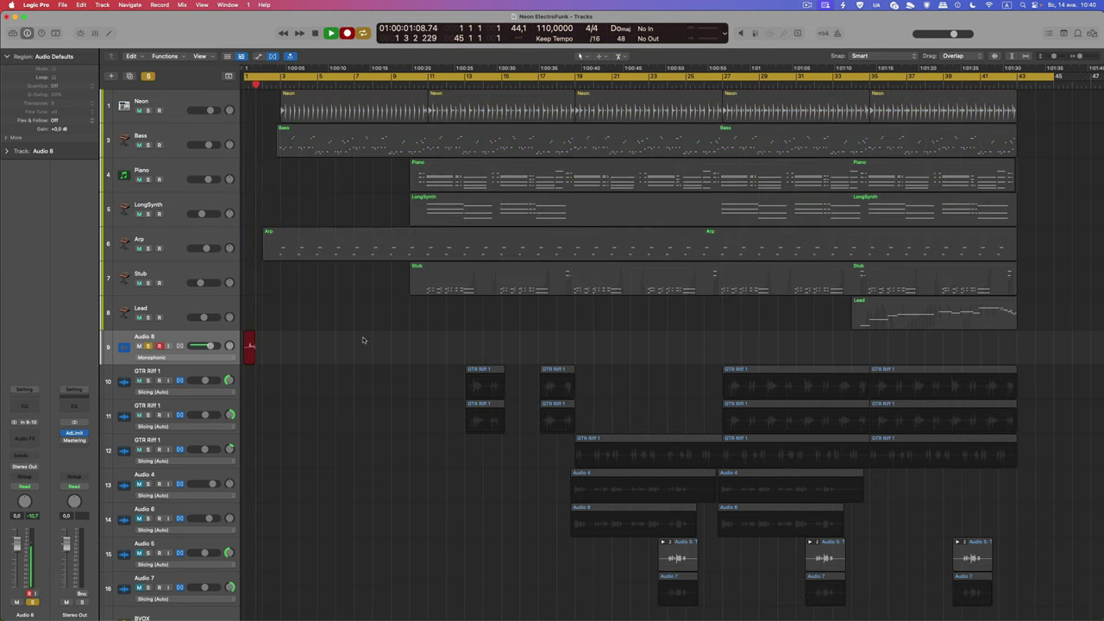
pyautogui.press('space')
# Enlarge the Audio 8 track to examine the recorded waveform and play back the take from the start.
pyautogui.moveTo(199, 366); pyautogui.dragTo(222, 451)
pyautogui.scroll(6, 270, 392)
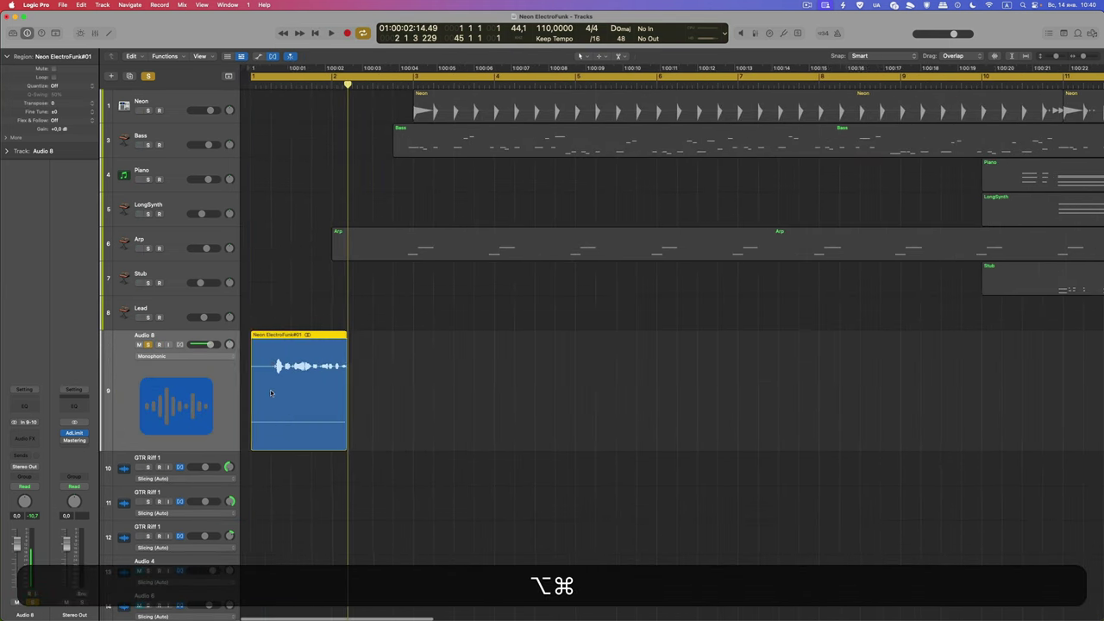
pyautogui.hscroll(1, 270, 392)
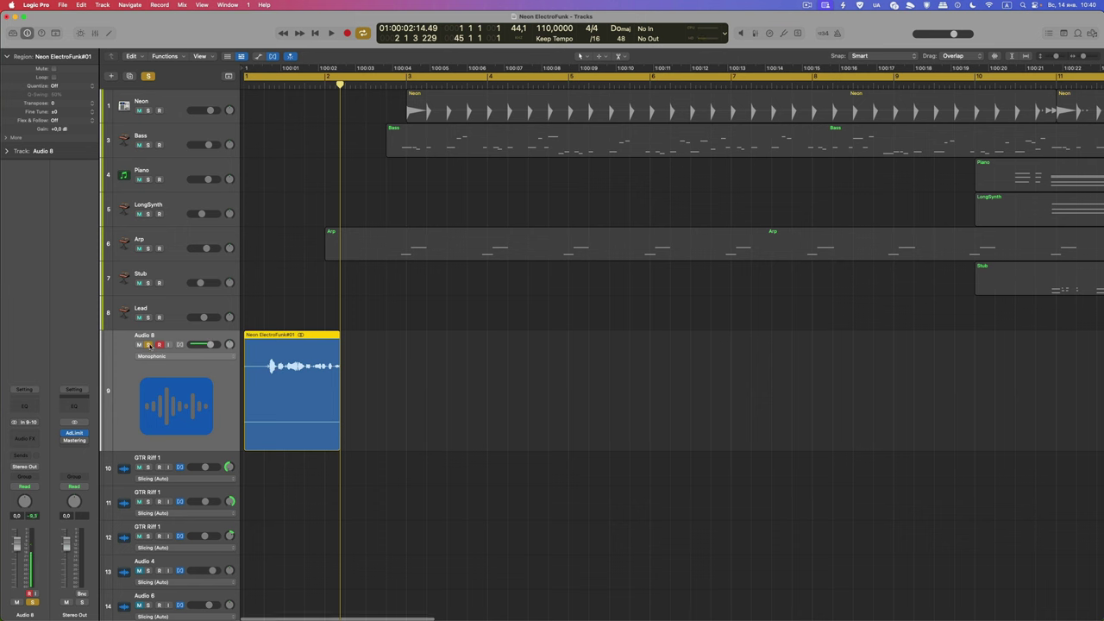
pyautogui.click(229, 386)
pyautogui.press('space')
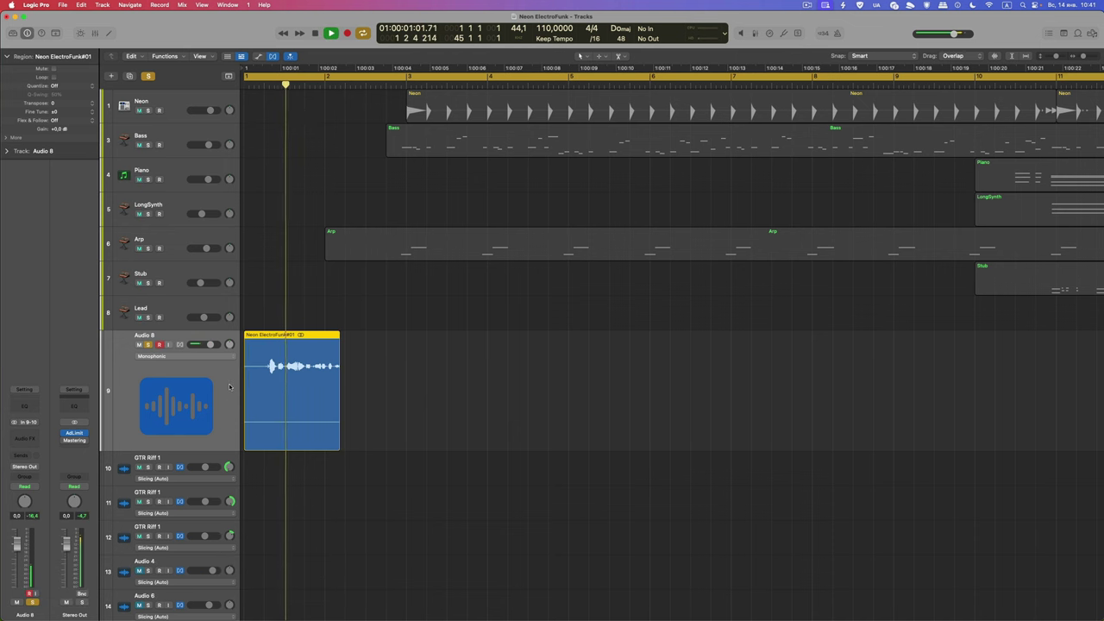
pyautogui.press('space')
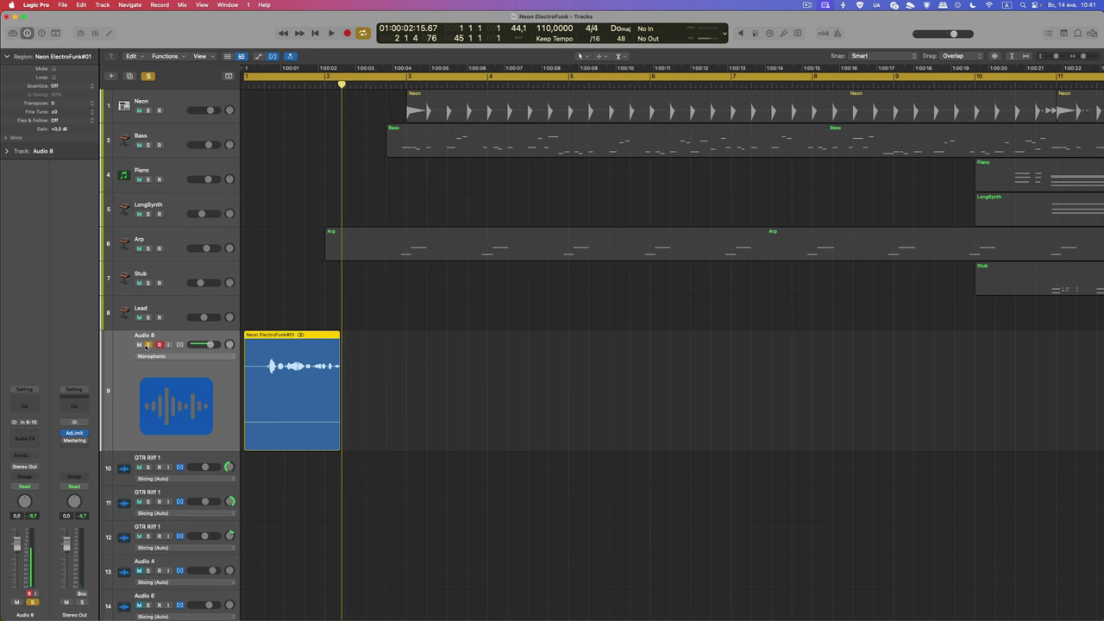
# Turn off solo on Audio 8 and delete the track together with its recorded region.
pyautogui.click(147, 344)
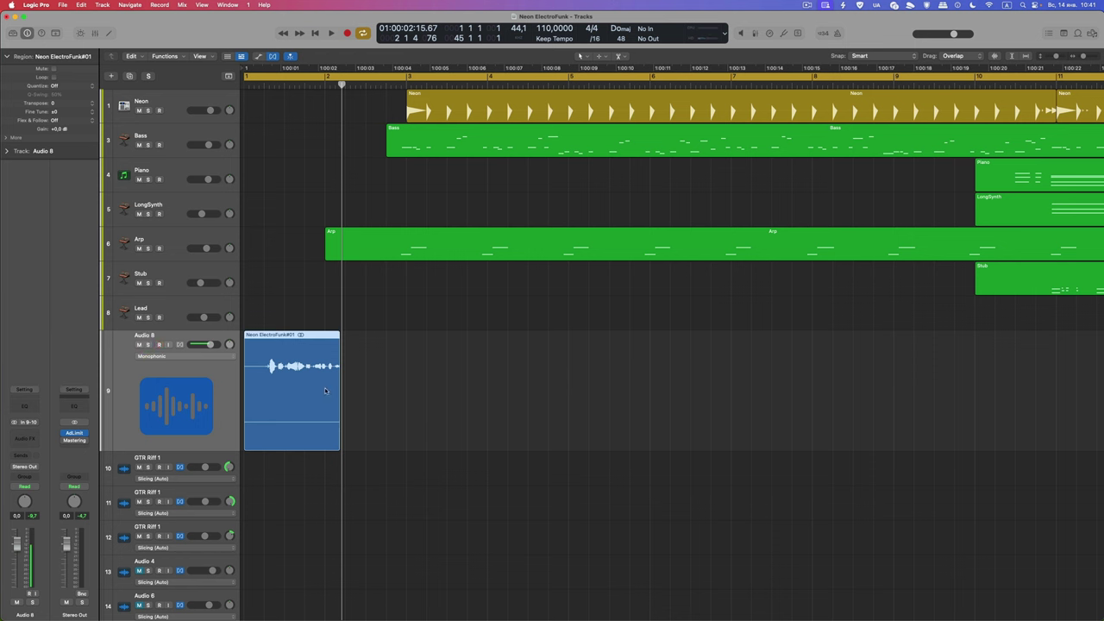
pyautogui.click(148, 375)
pyautogui.click(305, 401)
pyautogui.press('super')
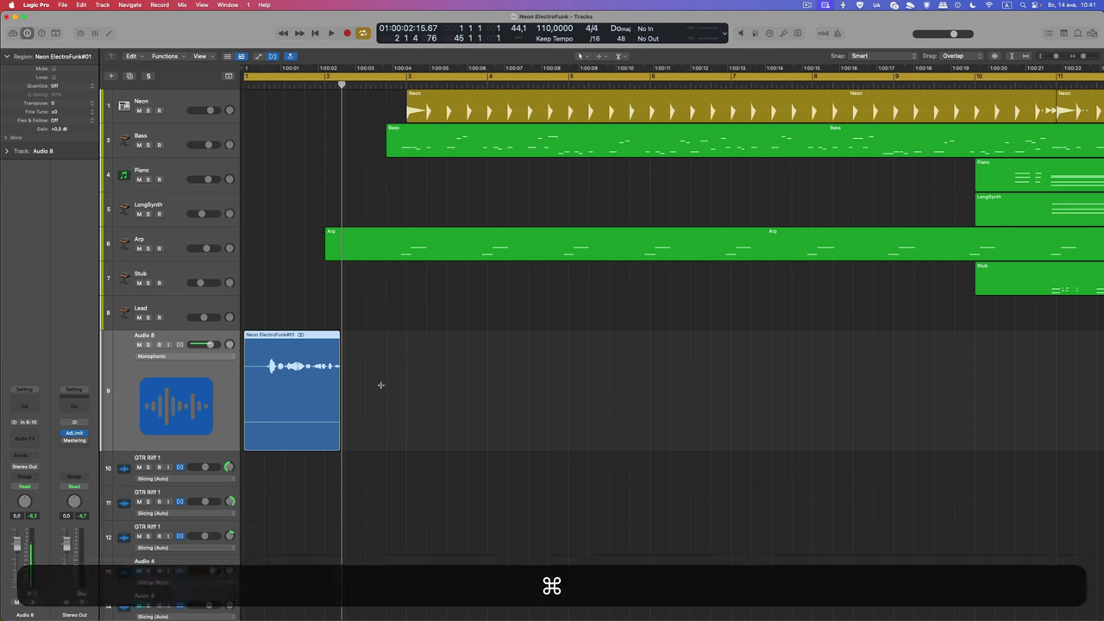
pyautogui.press('super+BackSpace')
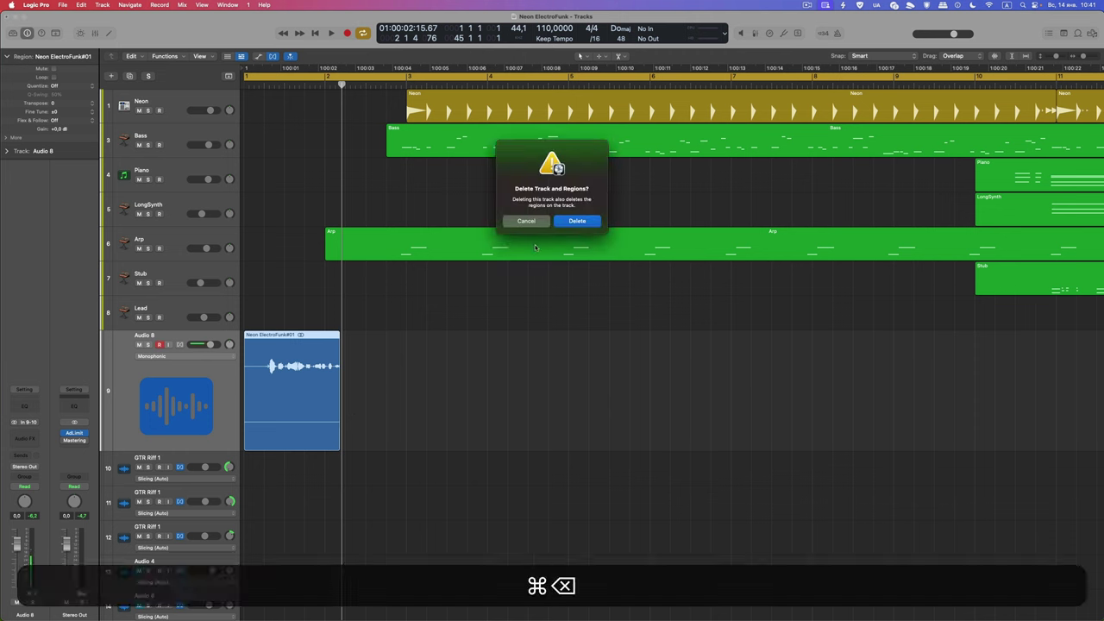
pyautogui.click(577, 220)
# Create one new Mic or Line audio track with its audio input set to Input 9 + 10.
pyautogui.click(112, 76)
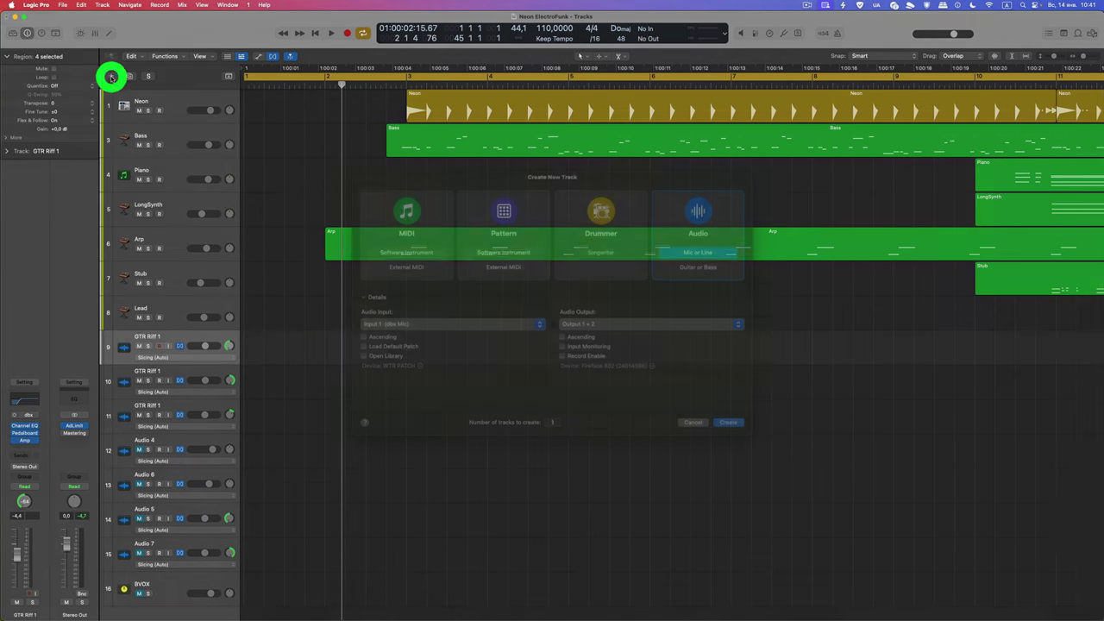
pyautogui.click(375, 338)
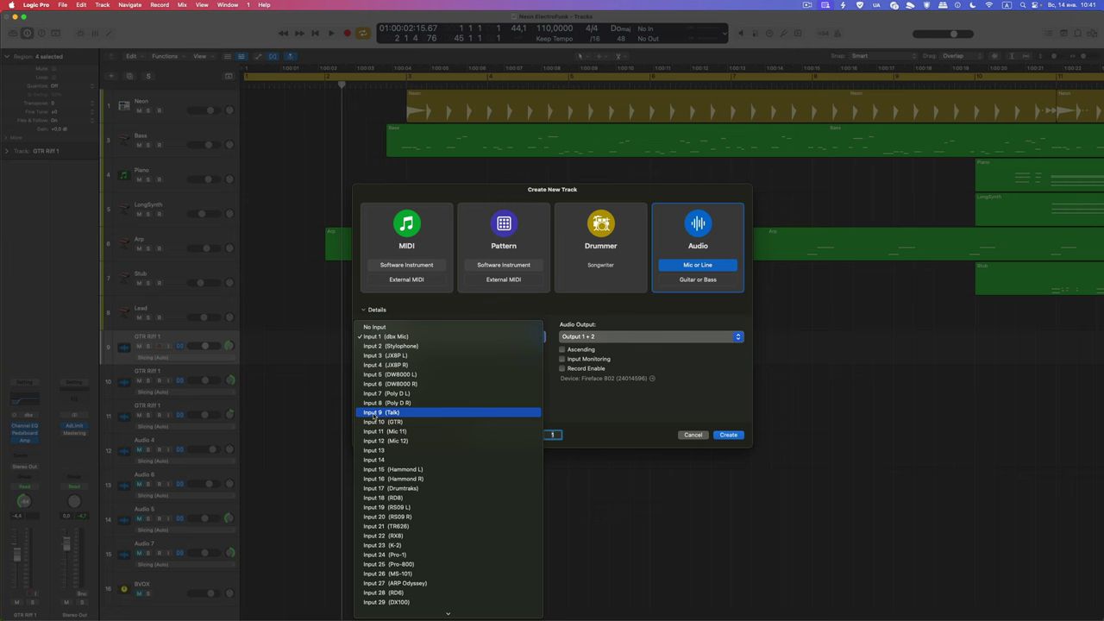
pyautogui.scroll(-10, 372, 414)
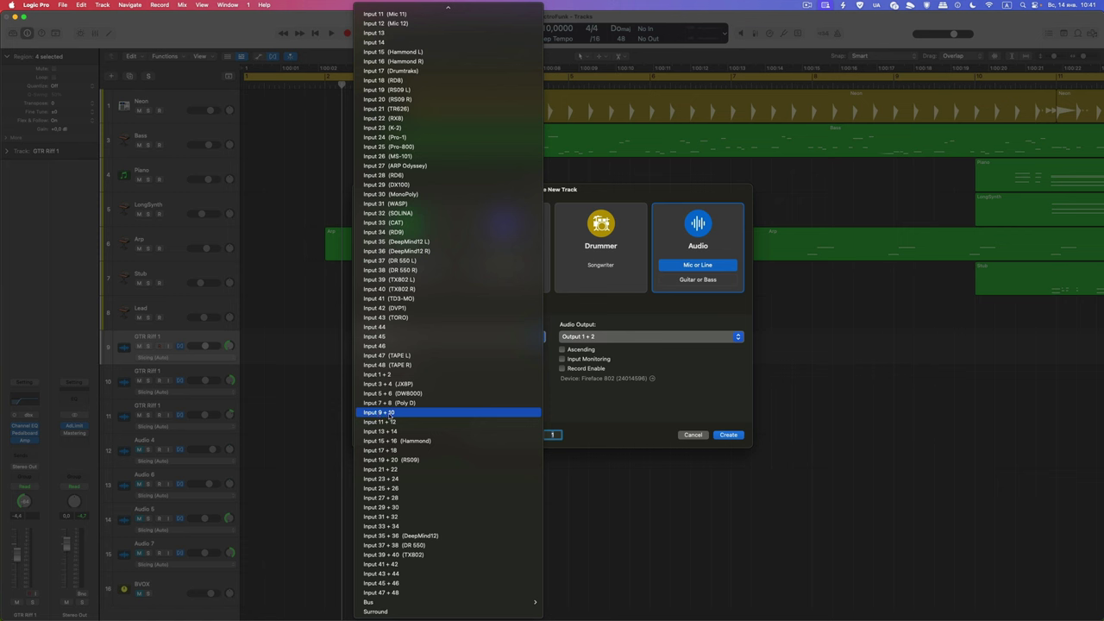
pyautogui.click(391, 413)
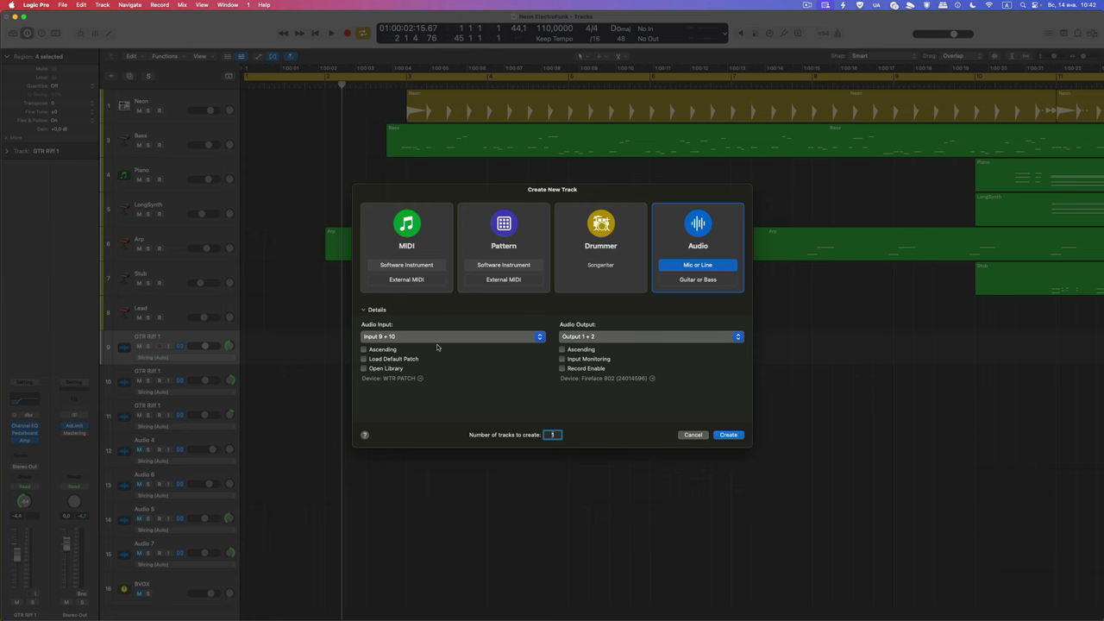
pyautogui.click(727, 435)
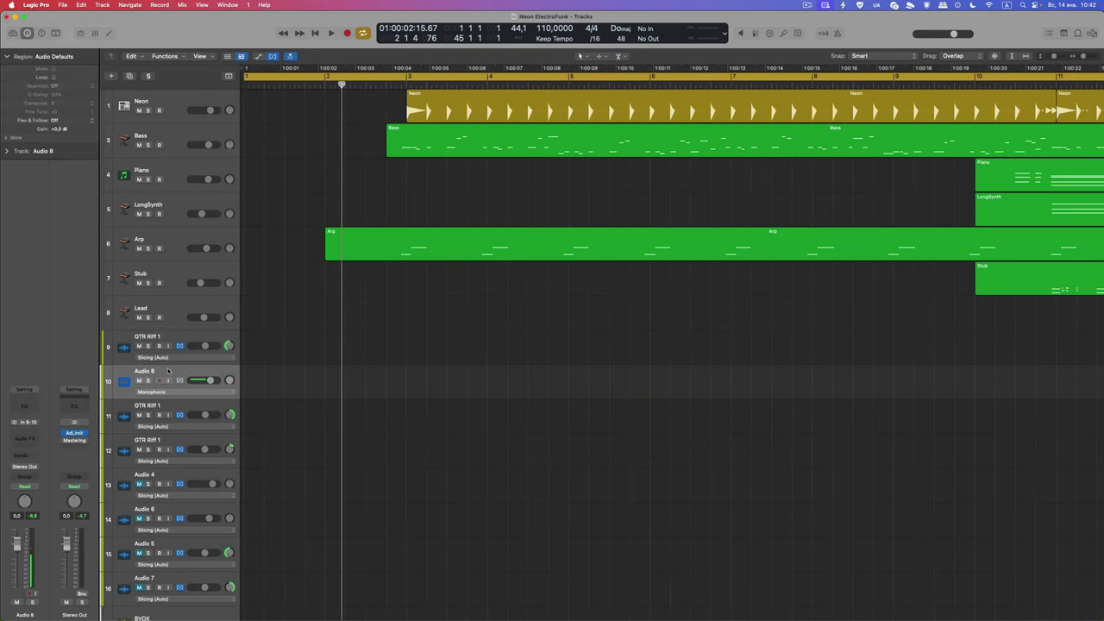
# Switch the Audio 8 channel from stereo to mono, keeping Input 9 (Talk) as its input.
pyautogui.click(167, 369)
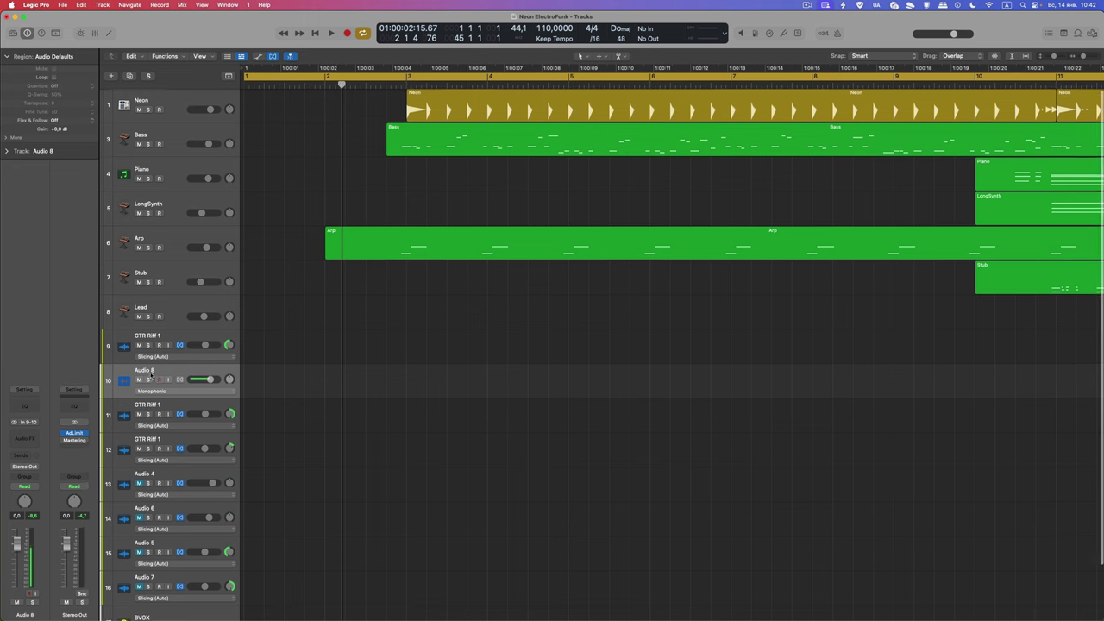
pyautogui.click(14, 422)
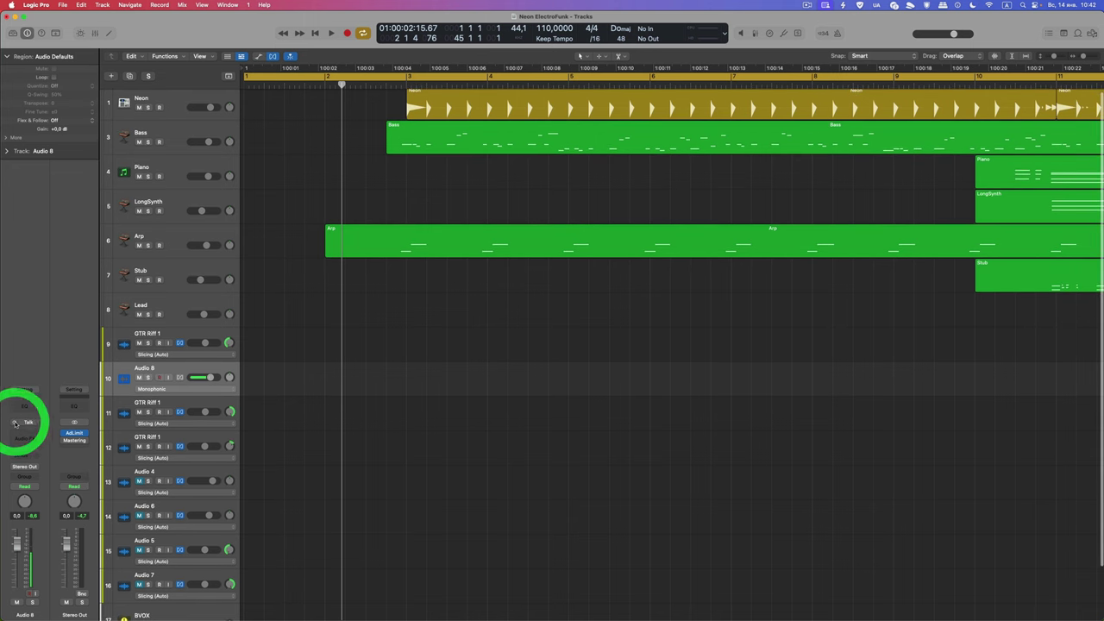
pyautogui.click(29, 423)
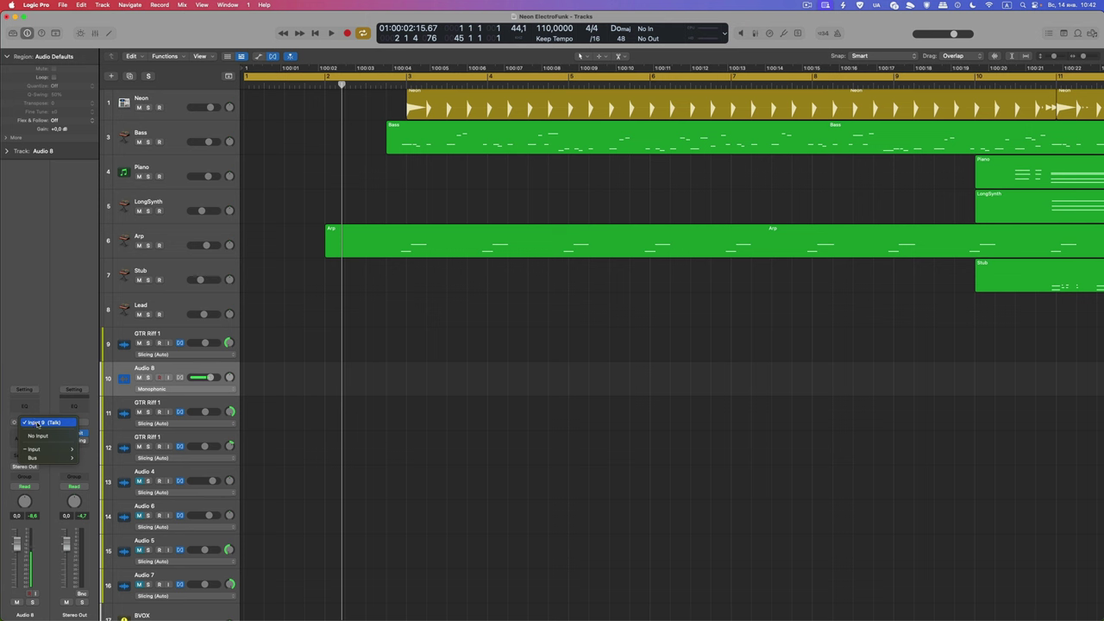
pyautogui.click(38, 423)
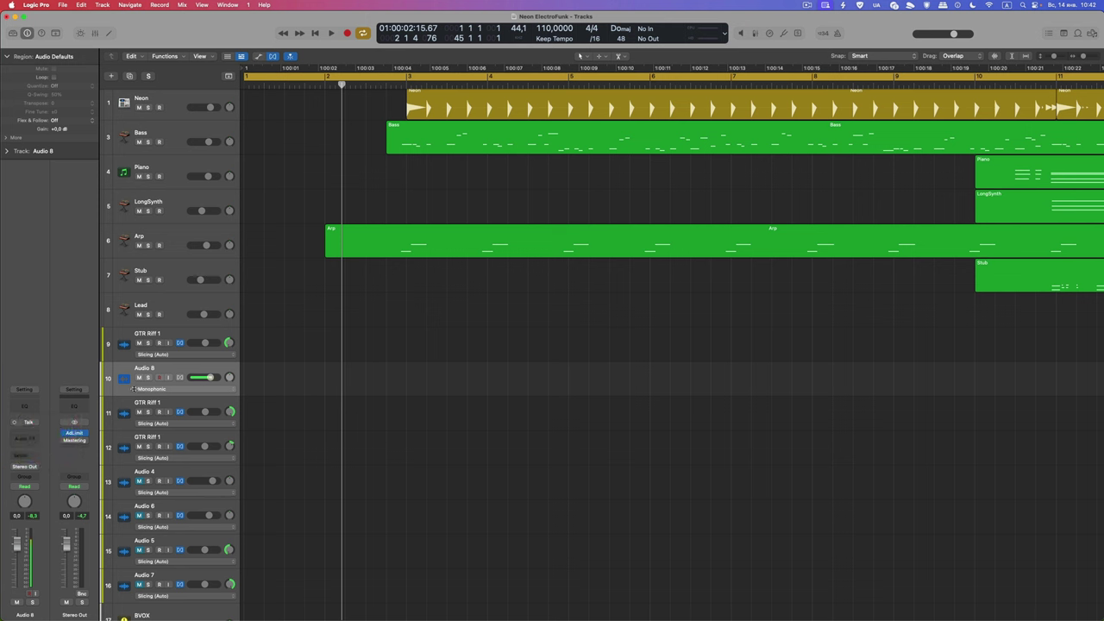
# Record-enable the Audio 8 track and reset its pan to center.
pyautogui.click(160, 377)
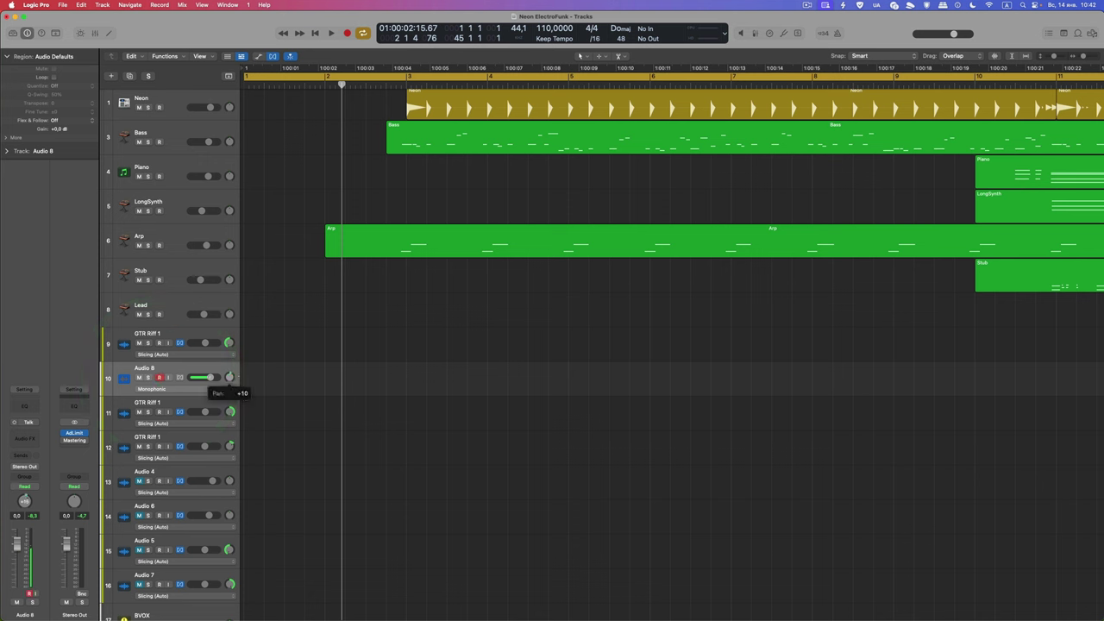
pyautogui.keyDown('alt'); pyautogui.click(227, 377); pyautogui.keyUp('alt')
pyautogui.keyDown('alt'); pyautogui.click(229, 377); pyautogui.keyUp('alt')
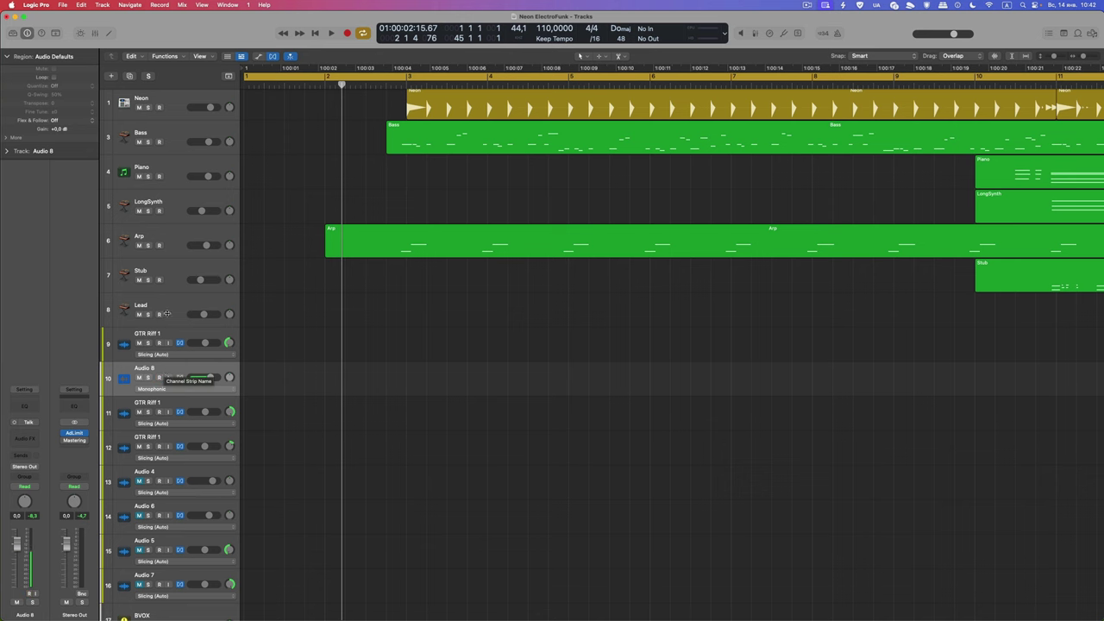
# Create one new Mic or Line audio track with its audio input set to Input 9 (Talk), and duplicate it twice.
pyautogui.click(110, 75)
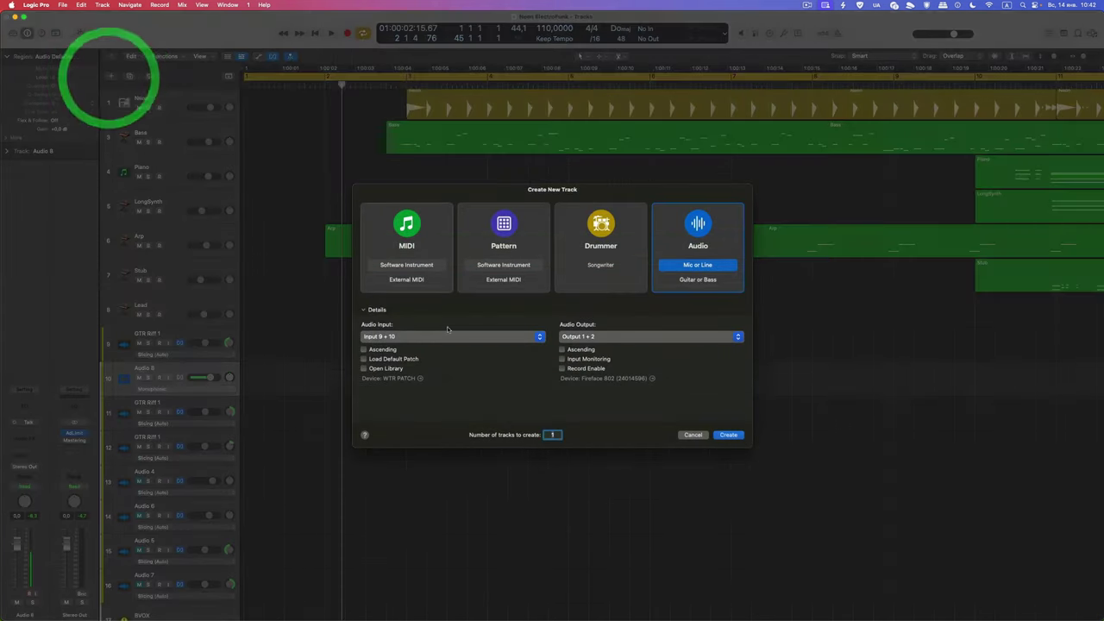
pyautogui.click(382, 338)
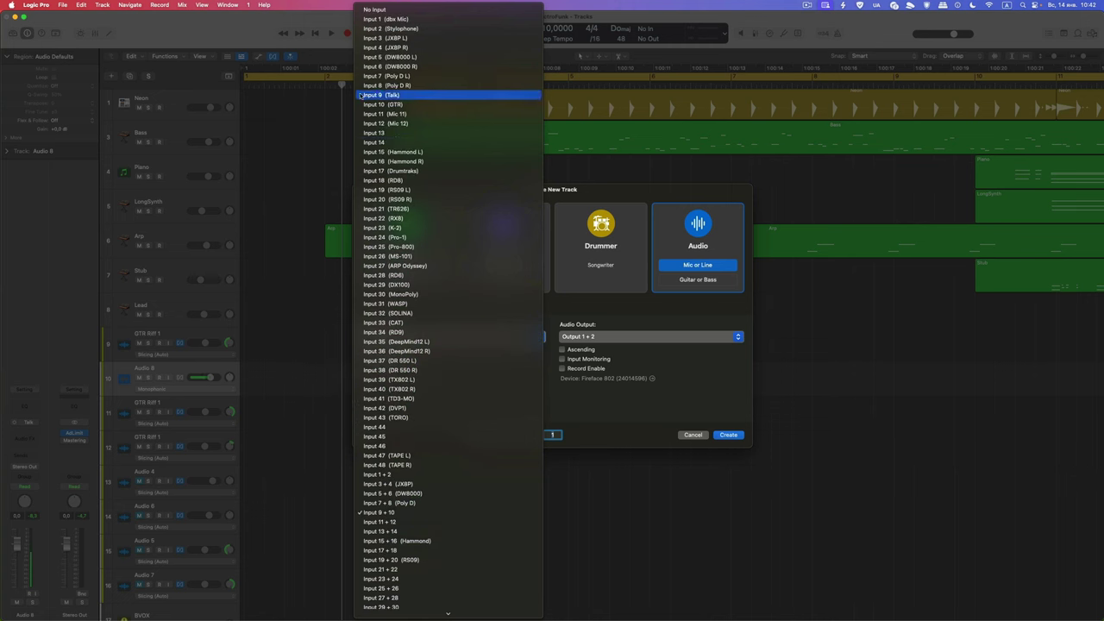
pyautogui.click(380, 96)
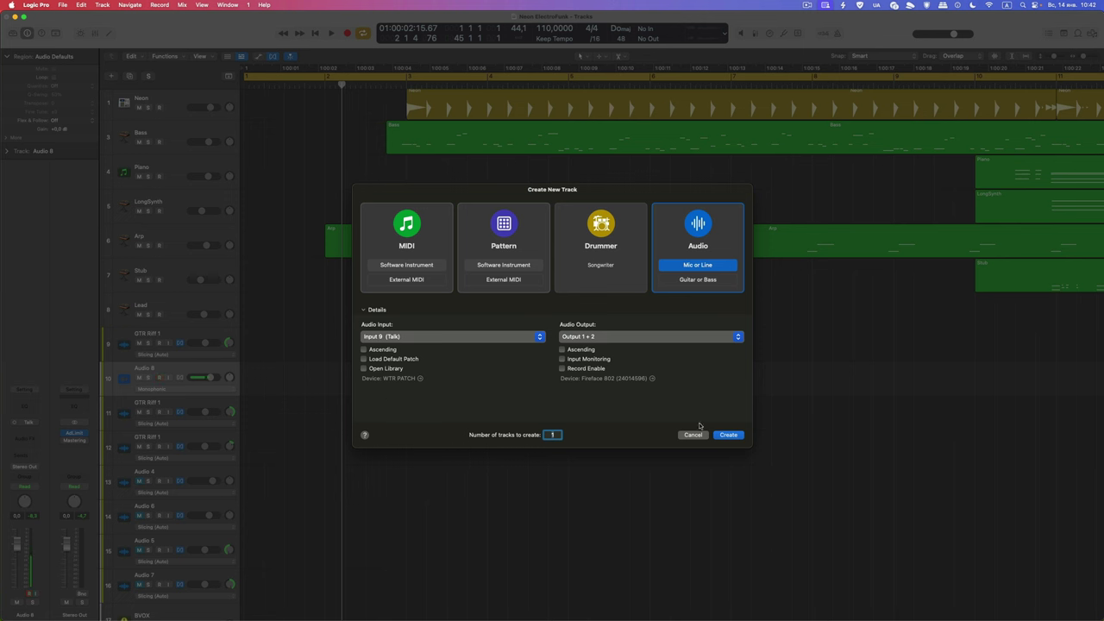
pyautogui.click(610, 192)
pyautogui.click(729, 435)
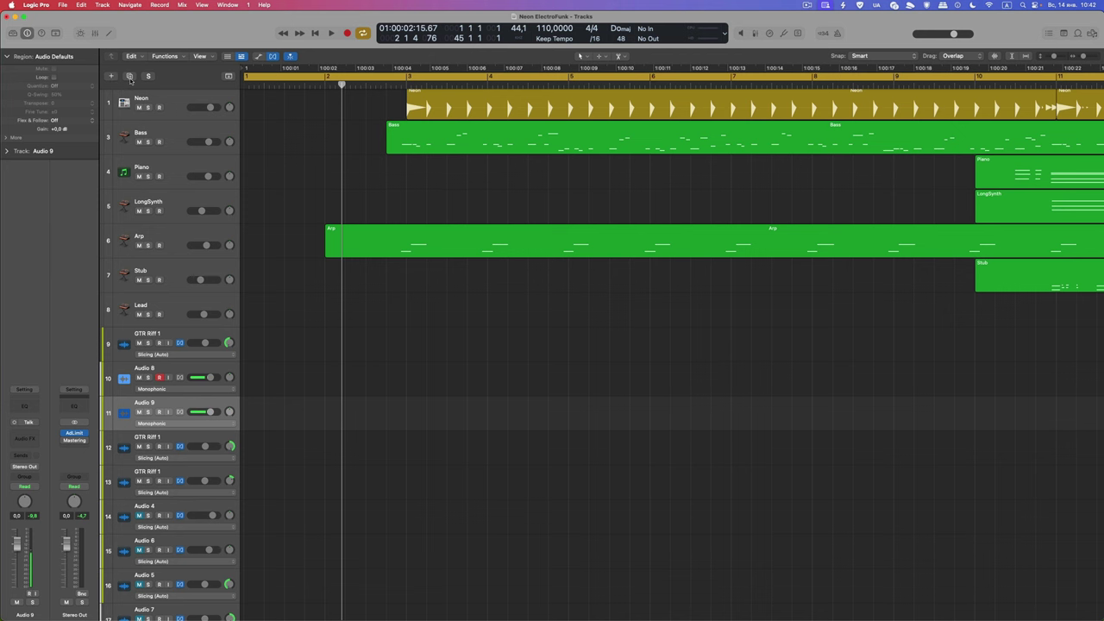
pyautogui.click(129, 76)
pyautogui.click(129, 76)
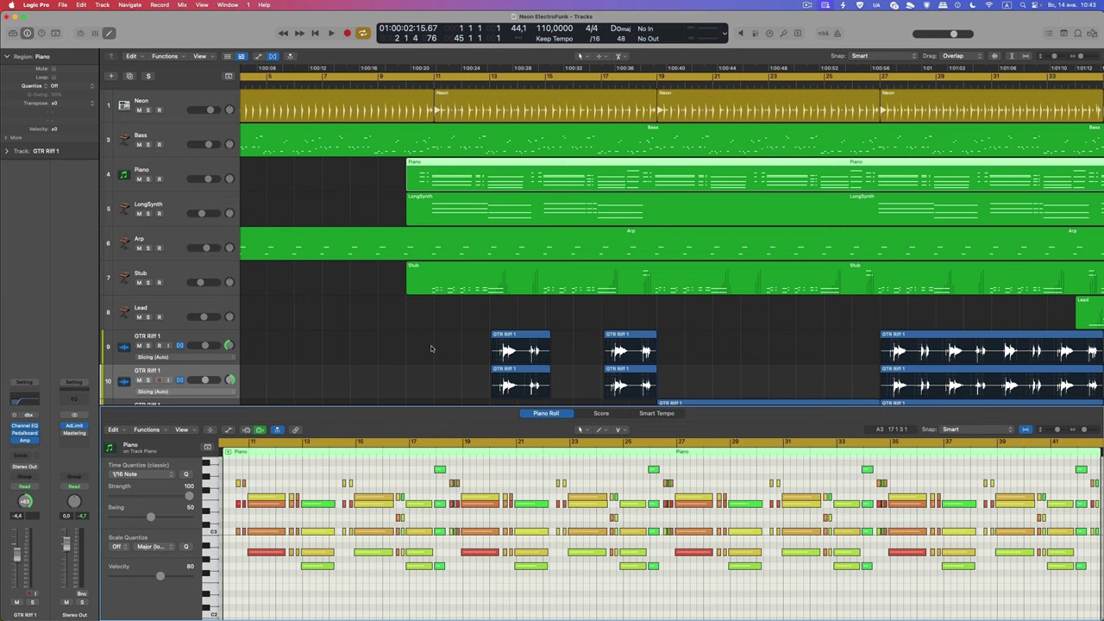
# Enlarge the Piano Roll editor and select the LongSynth, Arp and Bass regions with Link off to check whether the editor follows.
pyautogui.hscroll(2, 436, 345)
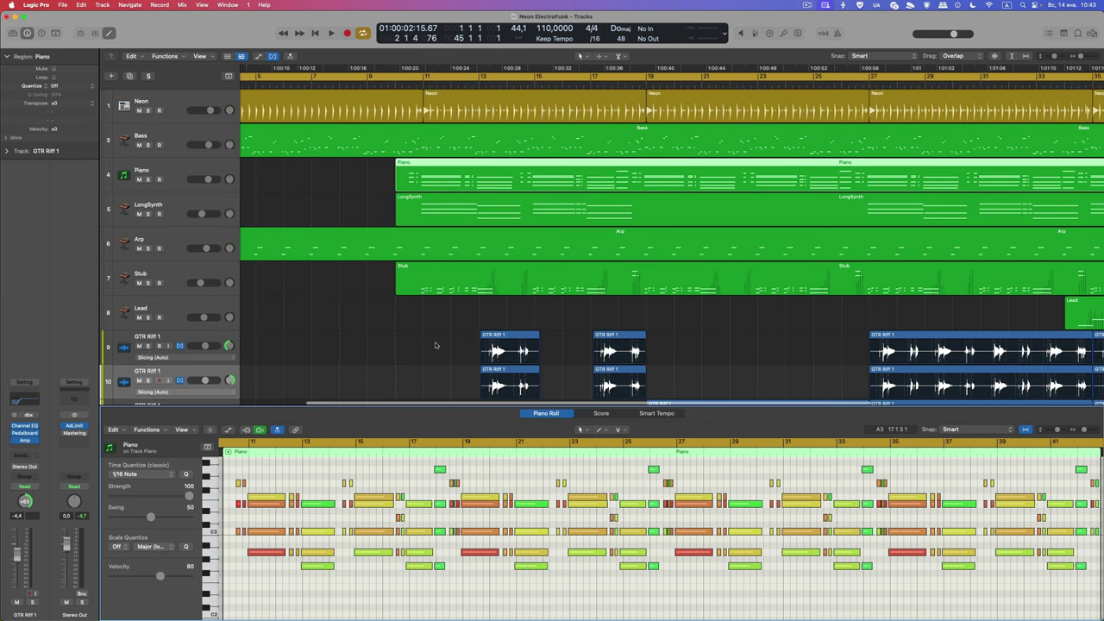
pyautogui.moveTo(421, 406); pyautogui.dragTo(420, 309)
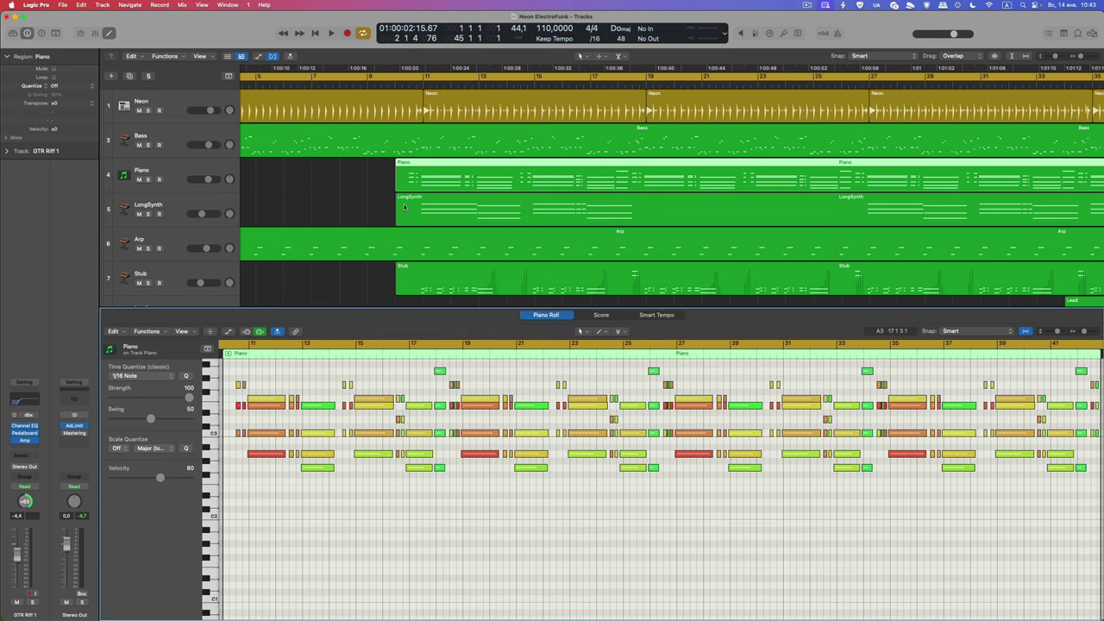
pyautogui.click(463, 209)
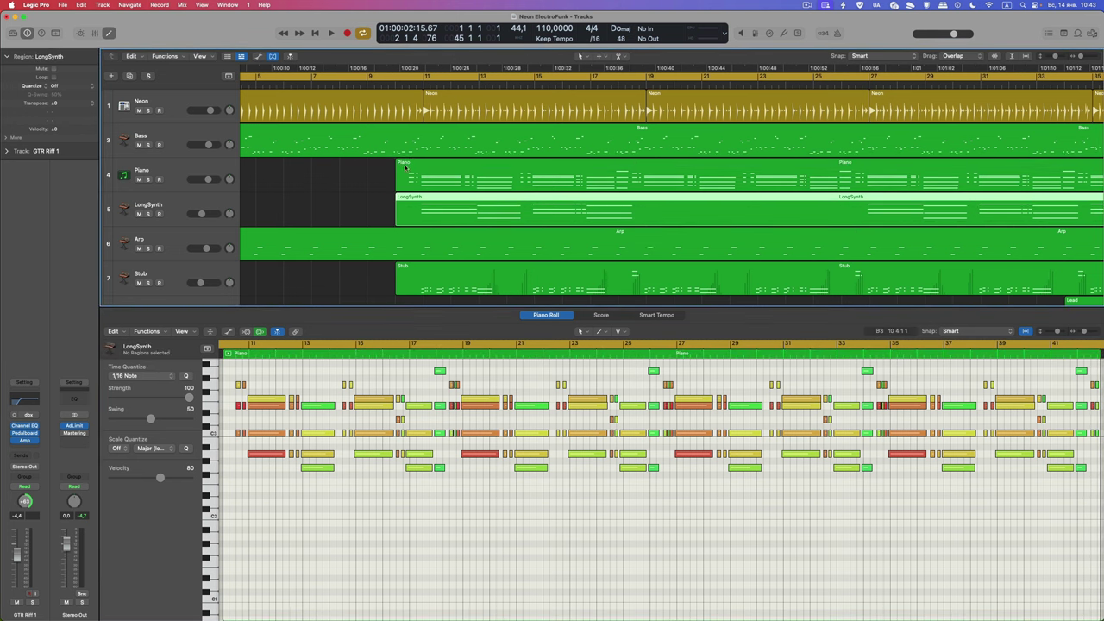
pyautogui.click(420, 210)
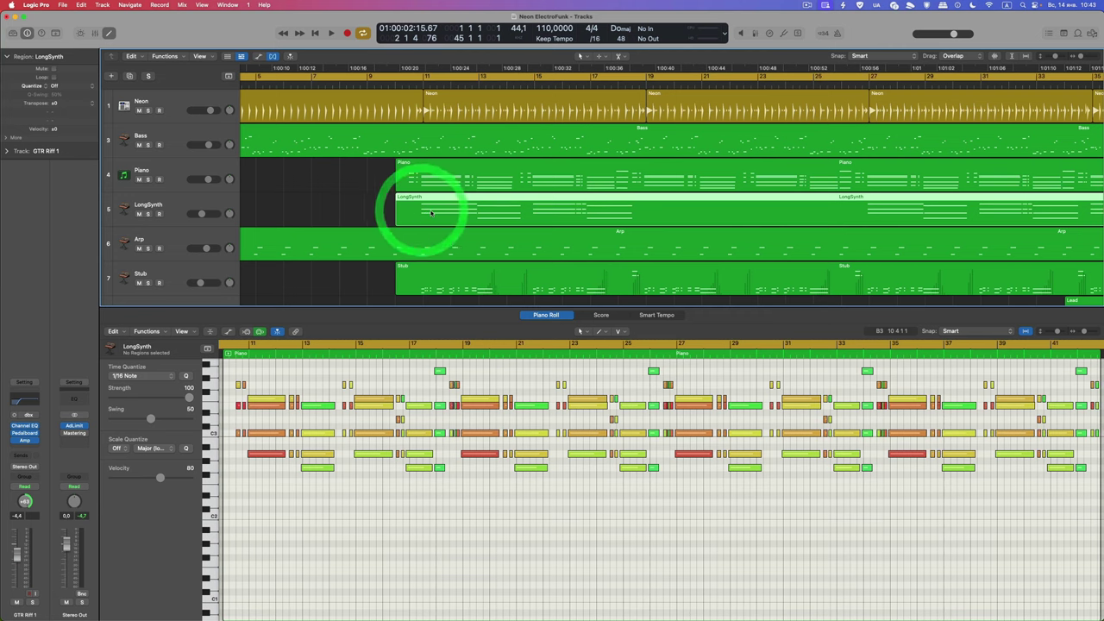
pyautogui.click(448, 246)
pyautogui.hscroll(-5, 361, 248)
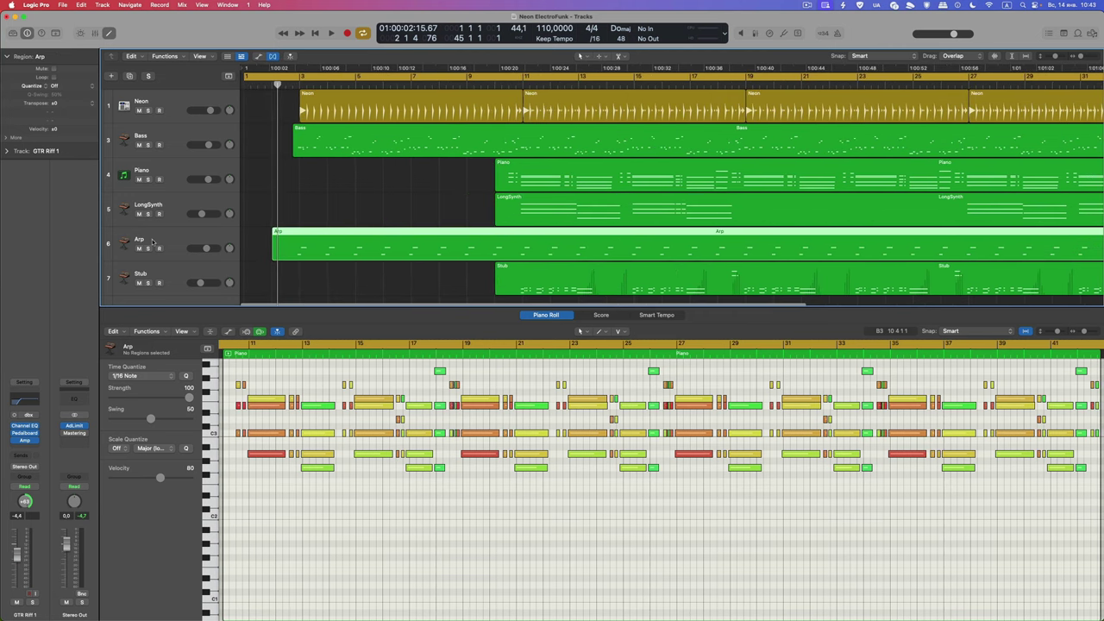
pyautogui.click(370, 138)
# Look through the notes shown in the Piano Roll and select the Piano, LongSynth and Arp regions one after another.
pyautogui.hscroll(10, 370, 137)
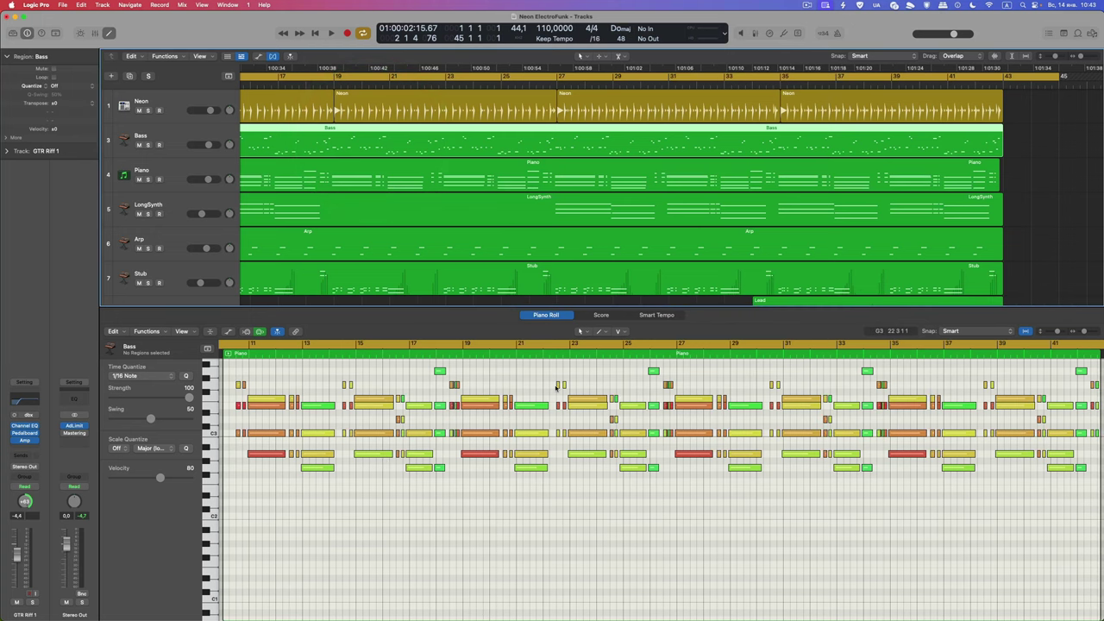
pyautogui.hscroll(-5, 555, 388)
pyautogui.hscroll(-2, 556, 388)
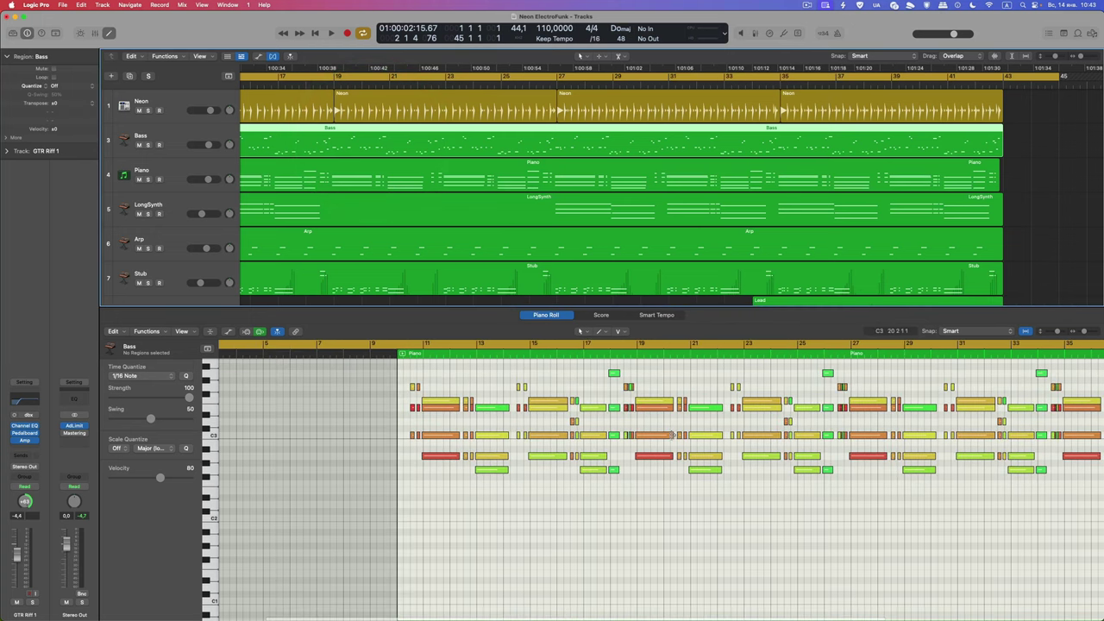
pyautogui.hscroll(2, 427, 363)
pyautogui.scroll(2, 427, 363)
pyautogui.click(417, 183)
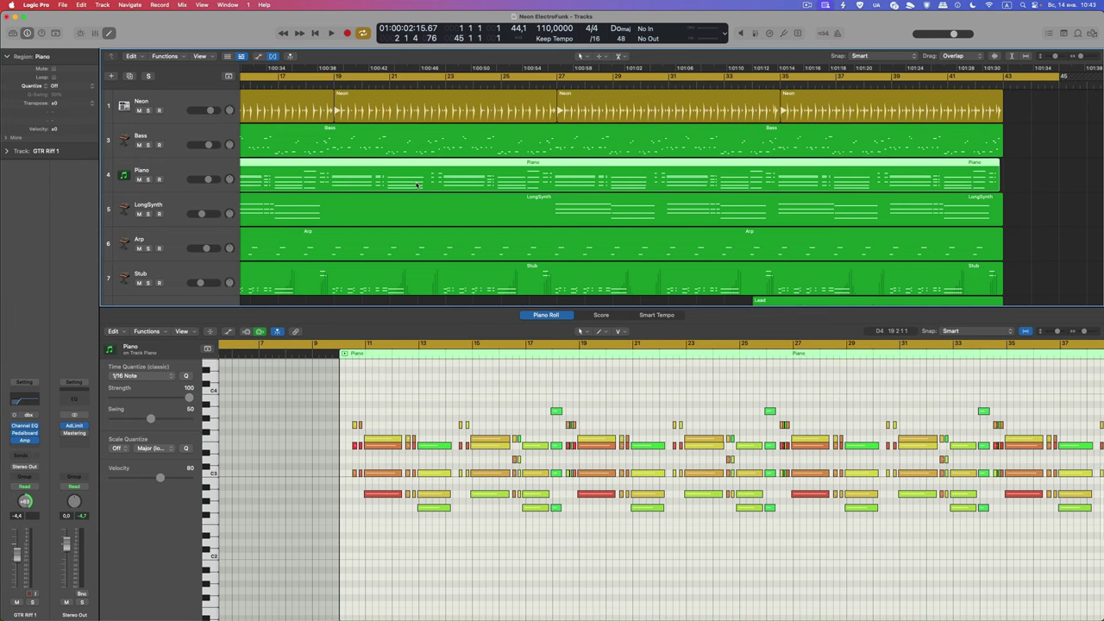
pyautogui.click(414, 209)
pyautogui.click(414, 230)
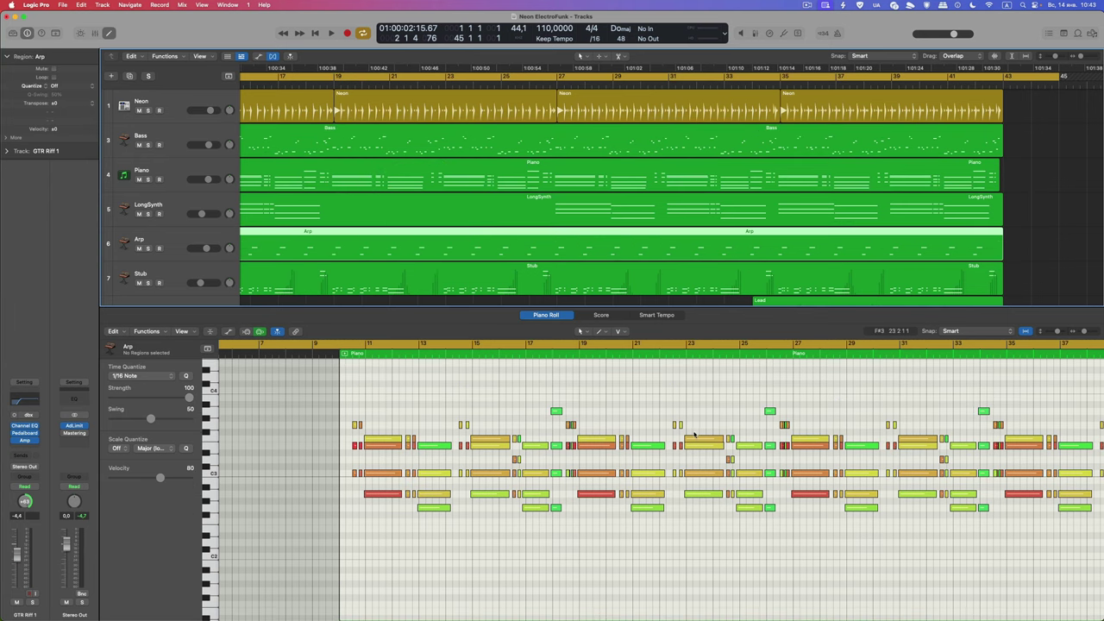
pyautogui.hscroll(-3, 655, 422)
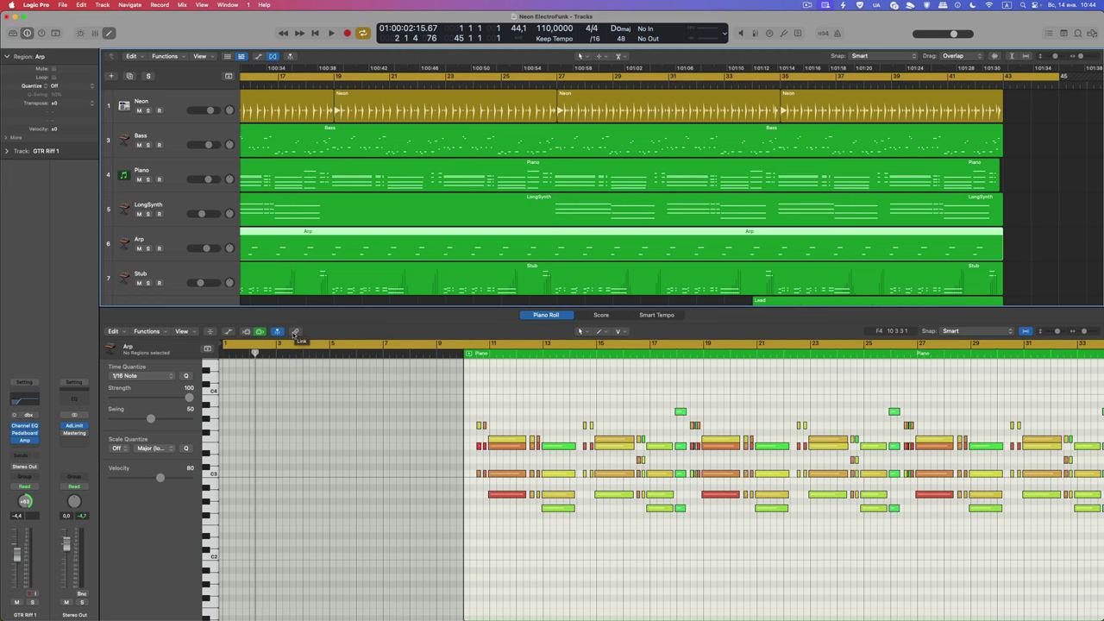
# Toggle the Piano Roll's Link mode with the Arp region selected, leave it off, and select the LongSynth and Piano regions.
pyautogui.click(295, 333)
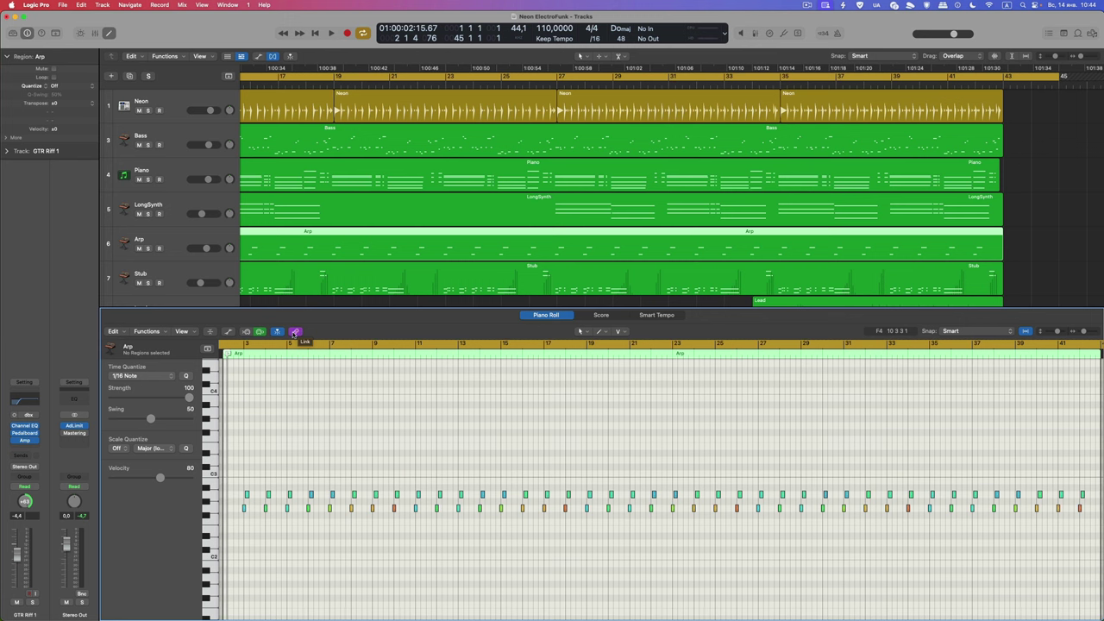
pyautogui.click(295, 332)
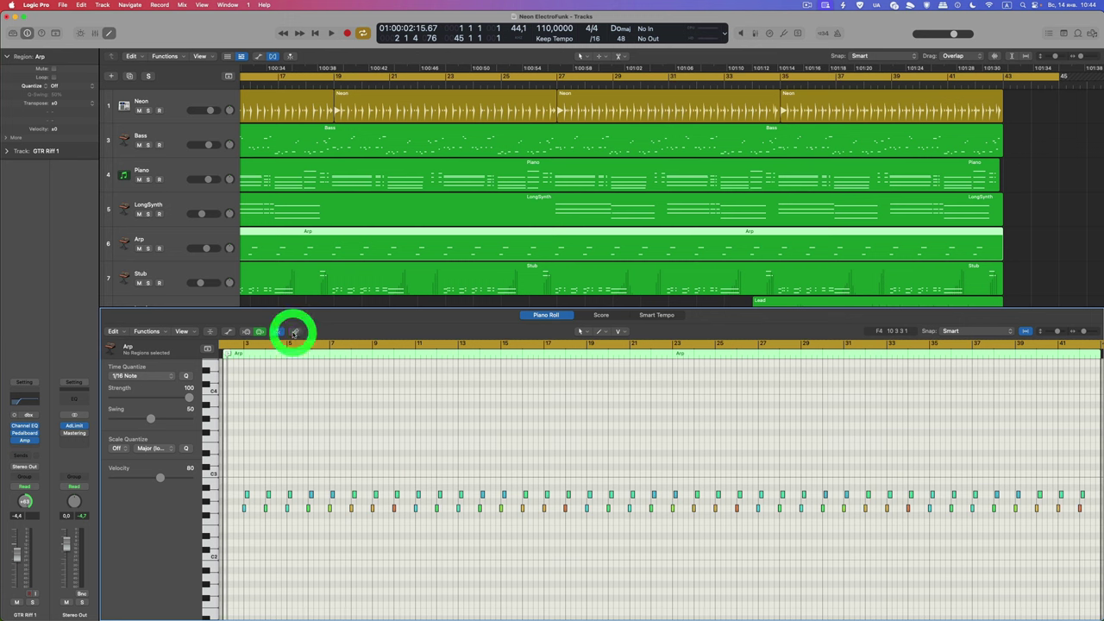
pyautogui.click(294, 333)
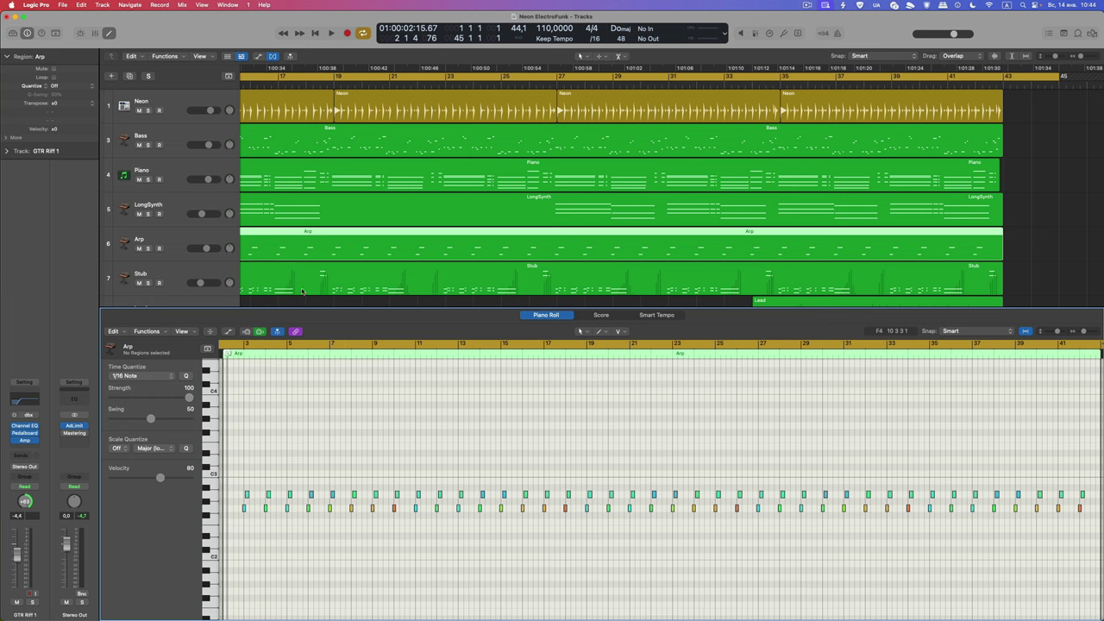
pyautogui.click(295, 331)
pyautogui.click(320, 215)
pyautogui.click(332, 165)
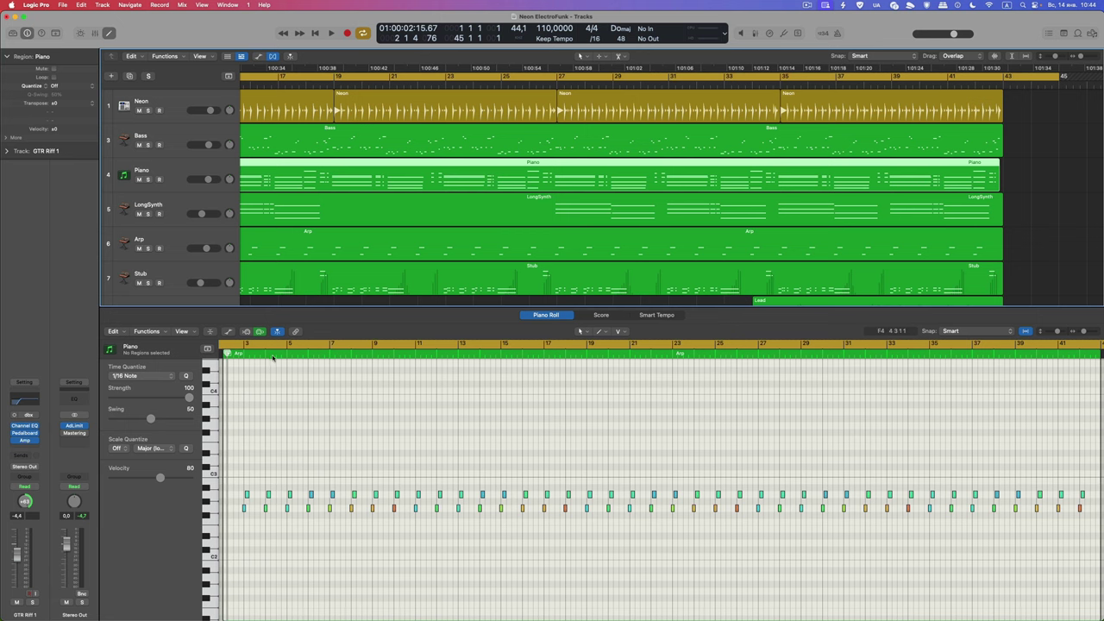
# Turn on Link in the Piano Roll and select the Arp, LongSynth, Bass, Stub and Piano regions in turn to view their notes.
pyautogui.click(295, 332)
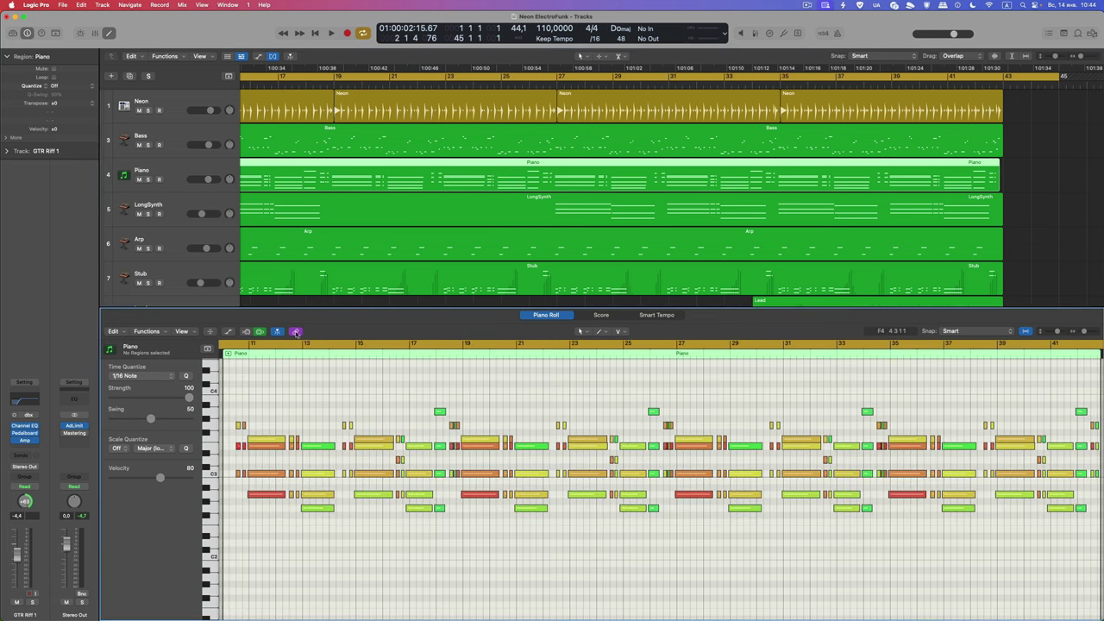
pyautogui.click(332, 247)
pyautogui.click(340, 211)
pyautogui.click(359, 140)
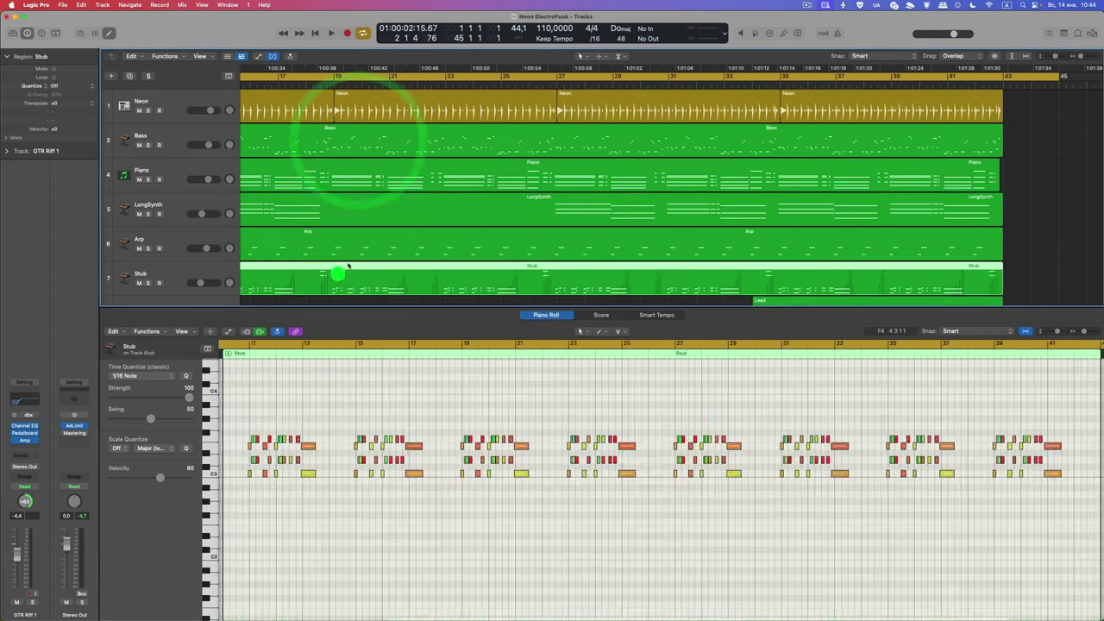
pyautogui.click(347, 252)
pyautogui.click(357, 215)
pyautogui.click(365, 176)
pyautogui.click(361, 144)
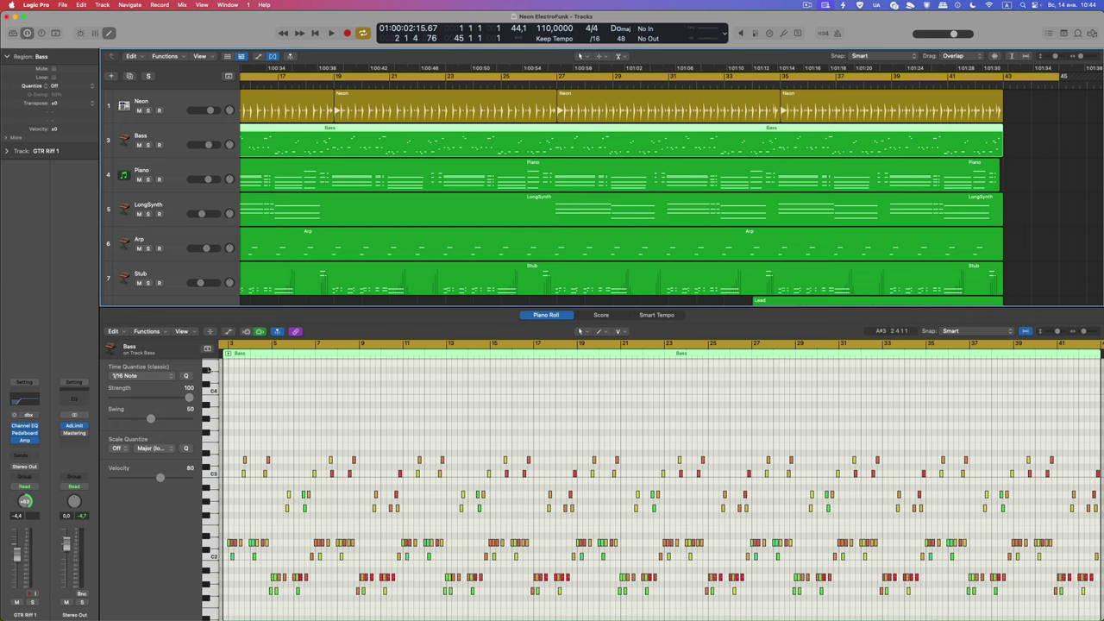
# Compare the linked editor's content for the LongSynth, Piano, Bass, Arp and Stub regions and the Neon Drummer region, returning to Bass.
pyautogui.click(311, 217)
pyautogui.click(329, 184)
pyautogui.click(302, 147)
pyautogui.click(418, 215)
pyautogui.click(419, 185)
pyautogui.click(413, 222)
pyautogui.click(408, 248)
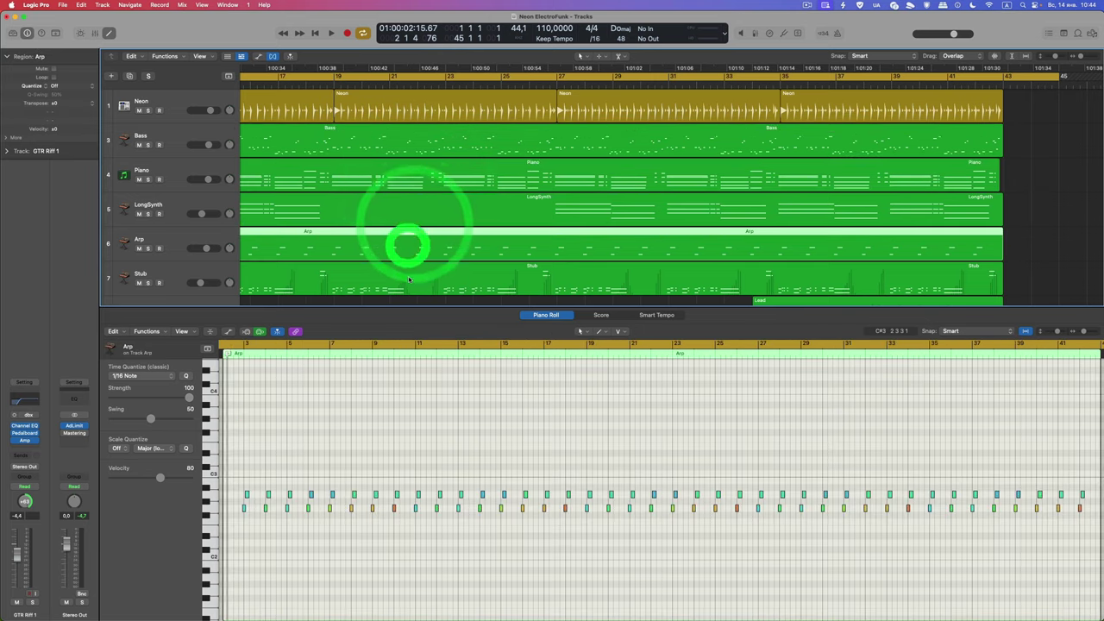
pyautogui.click(409, 278)
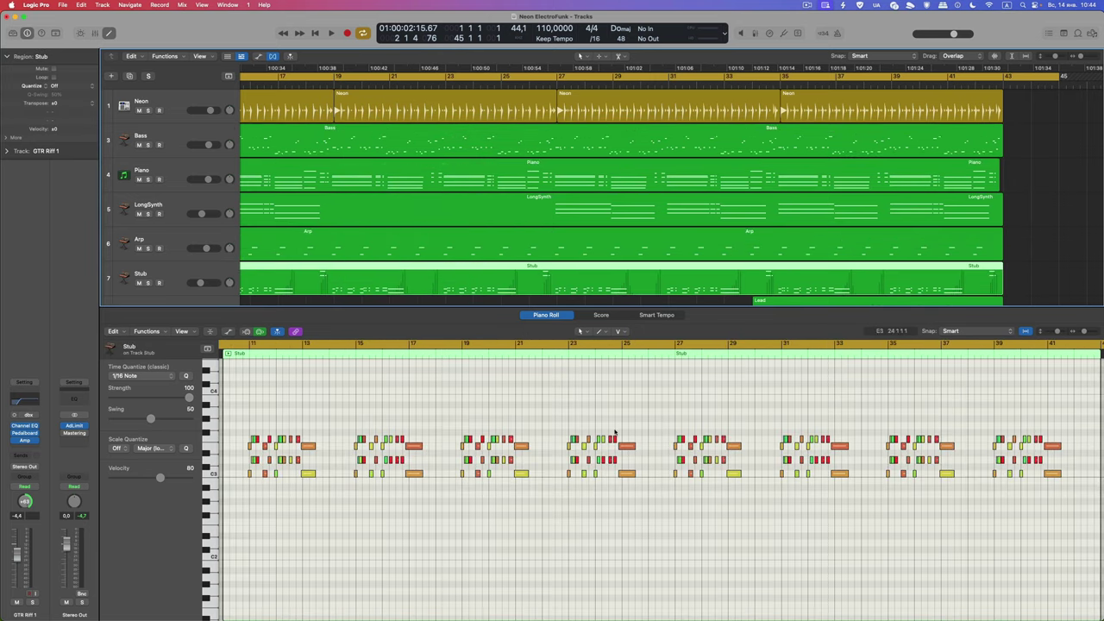
pyautogui.click(374, 101)
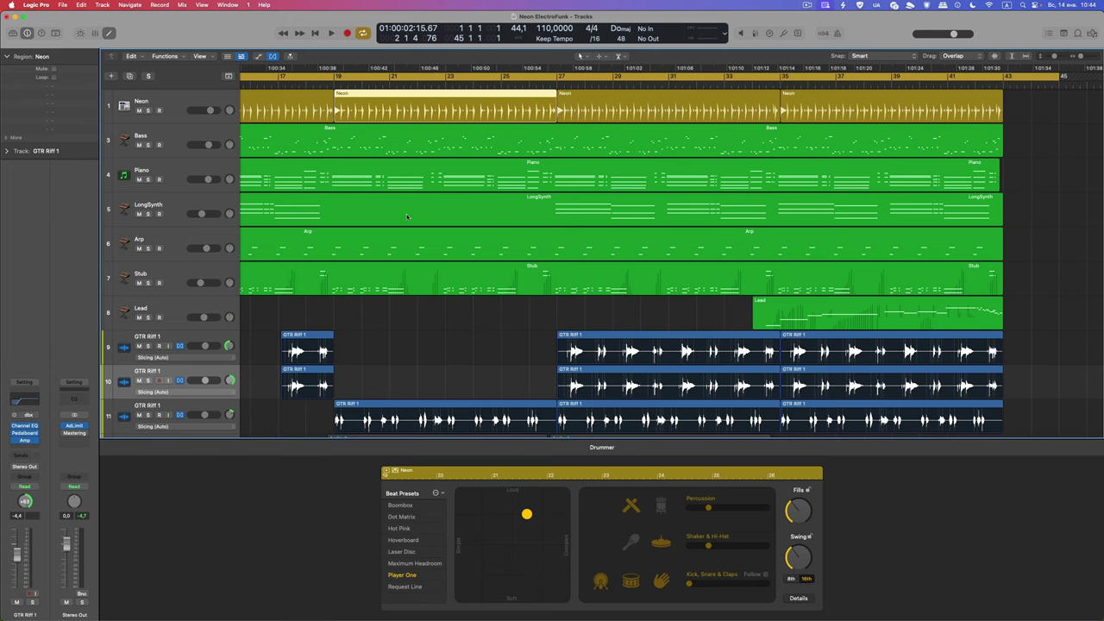
pyautogui.click(374, 151)
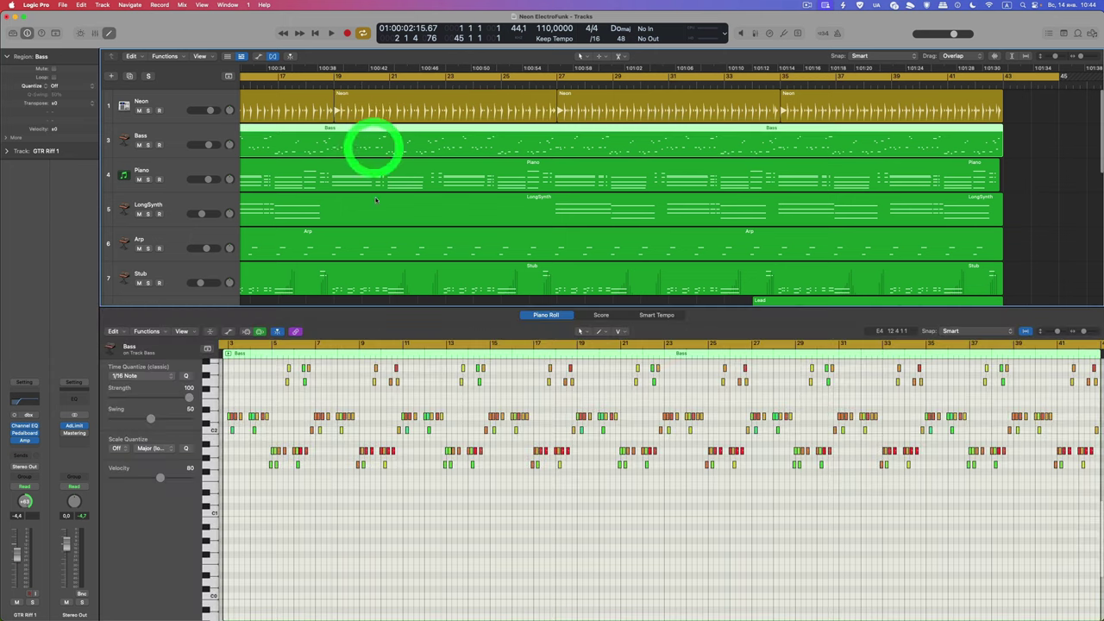
# Turn off Link, select the LongSynth, Piano, Stub and Lead regions, and finish on the GTR Riff 1 region at bar 27 on track 9.
pyautogui.click(295, 331)
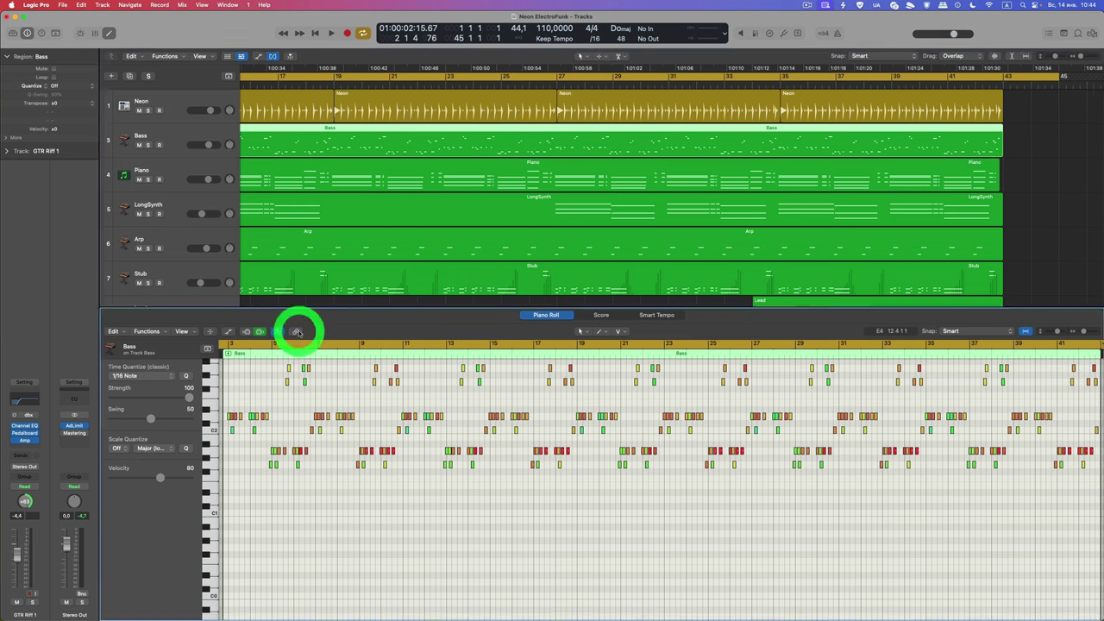
pyautogui.click(405, 208)
pyautogui.click(465, 180)
pyautogui.click(537, 271)
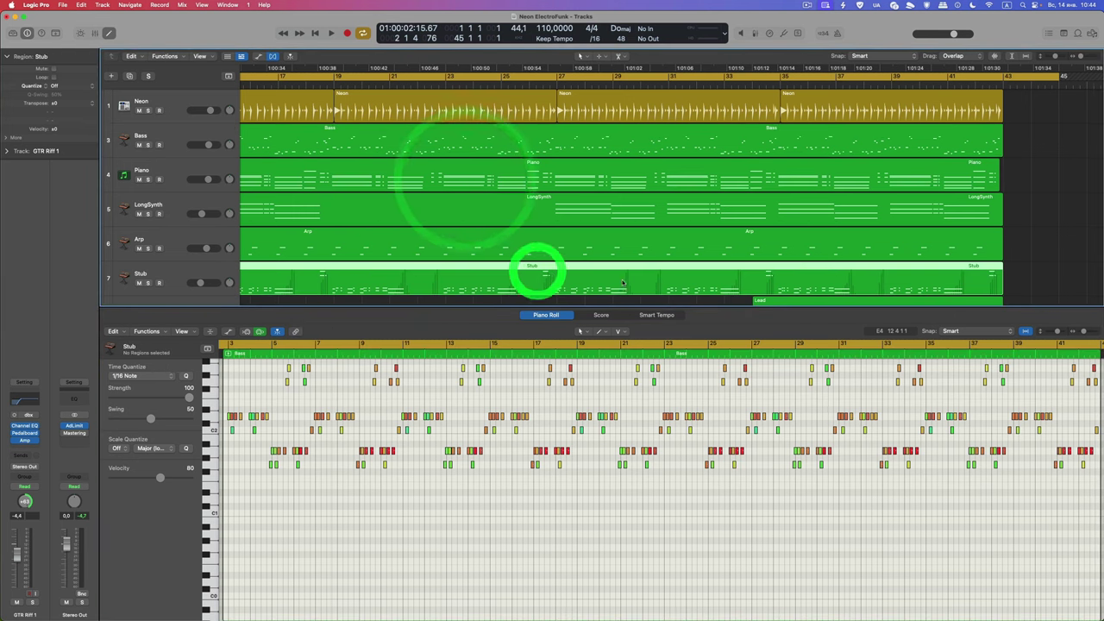
pyautogui.scroll(-3, 518, 259)
pyautogui.click(845, 217)
pyautogui.click(732, 245)
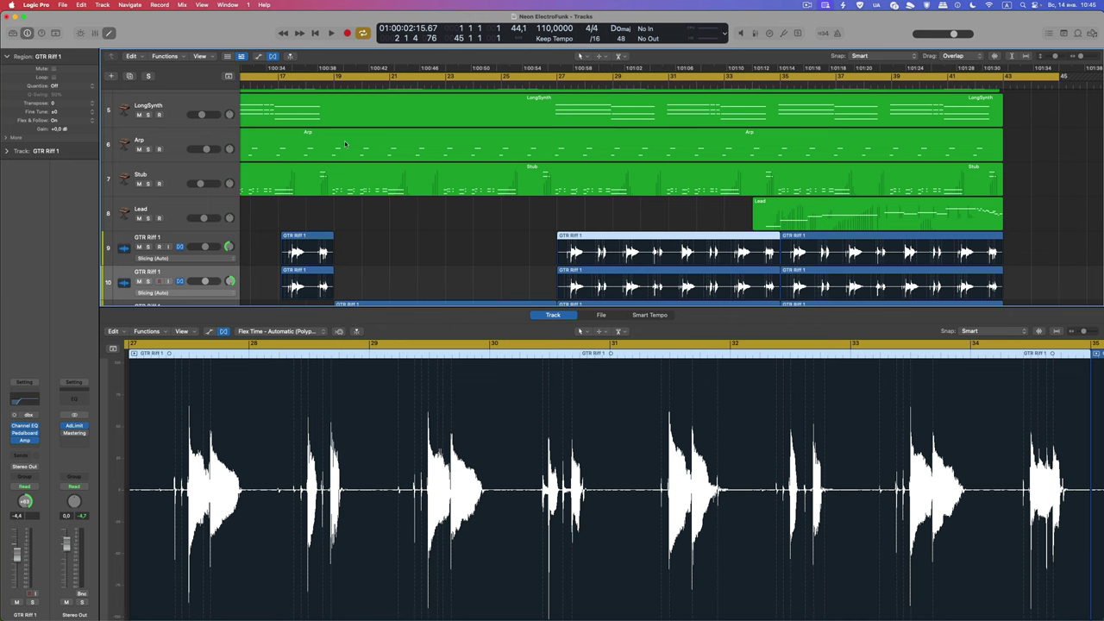
# With Link off, select the Stub, Arp, LongSynth, Piano and Bass regions to check the editor's content, finishing on LongSynth.
pyautogui.click(564, 171)
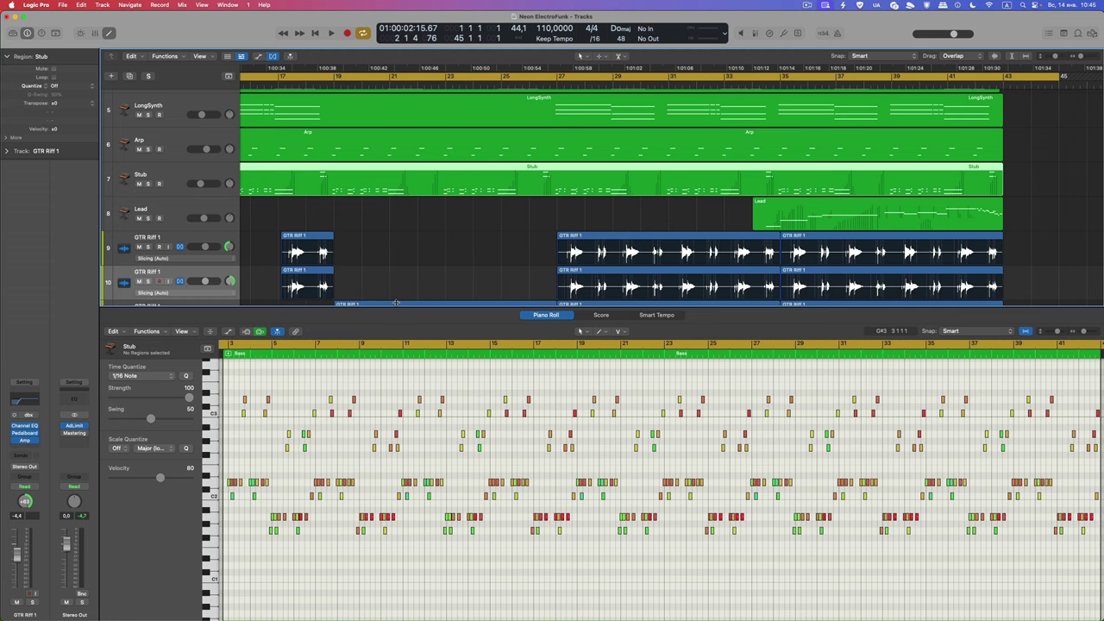
pyautogui.scroll(2, 395, 293)
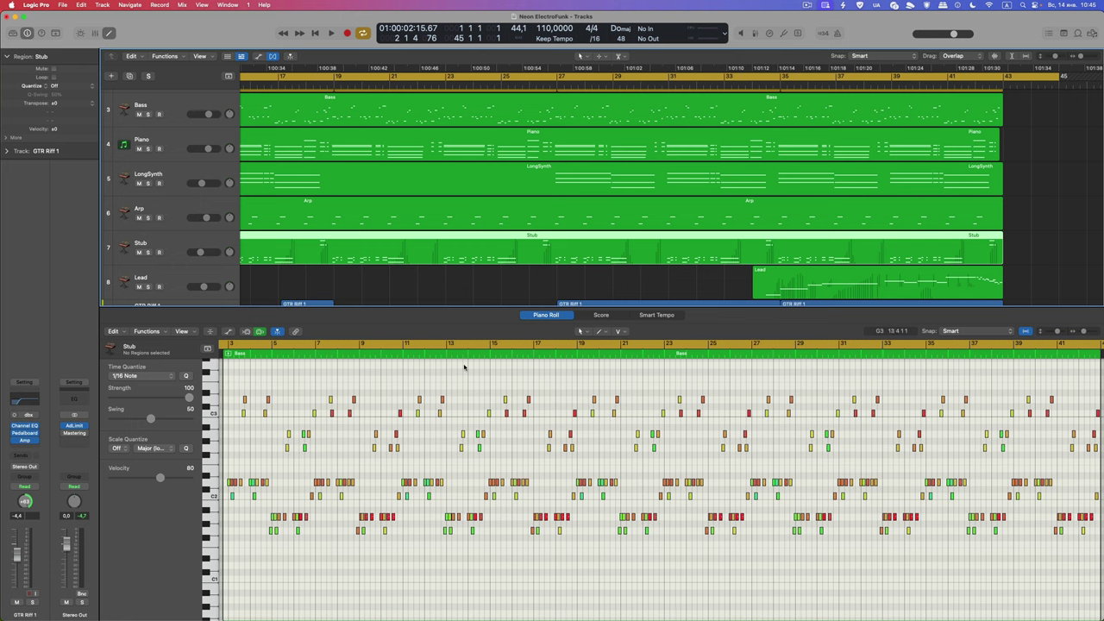
pyautogui.click(406, 217)
pyautogui.click(405, 181)
pyautogui.click(410, 149)
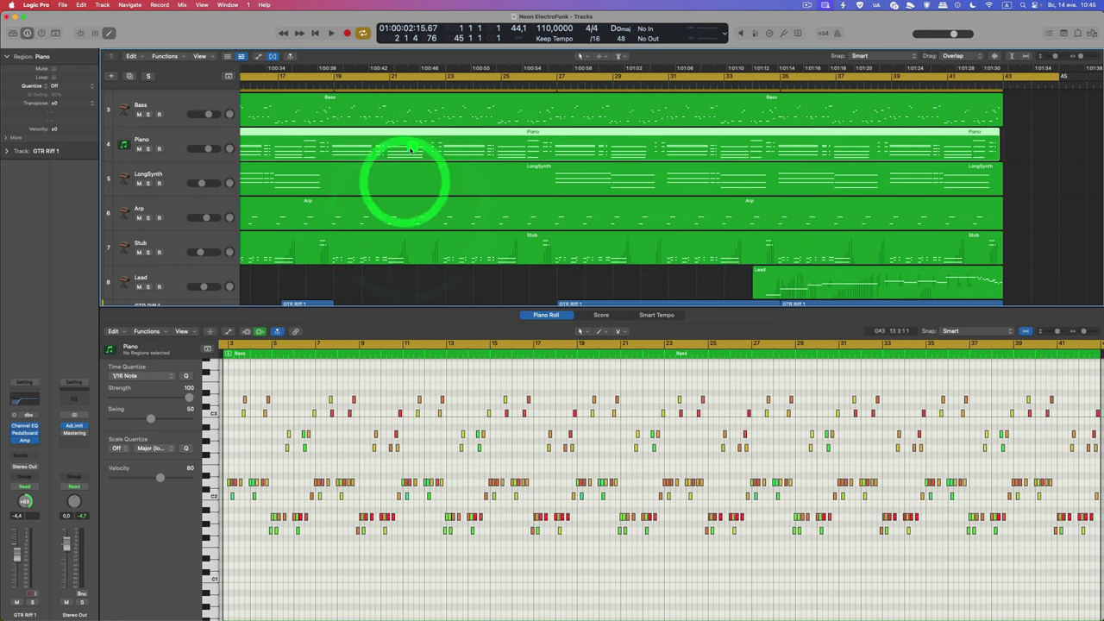
pyautogui.click(388, 130)
pyautogui.click(385, 117)
pyautogui.click(379, 140)
pyautogui.click(358, 183)
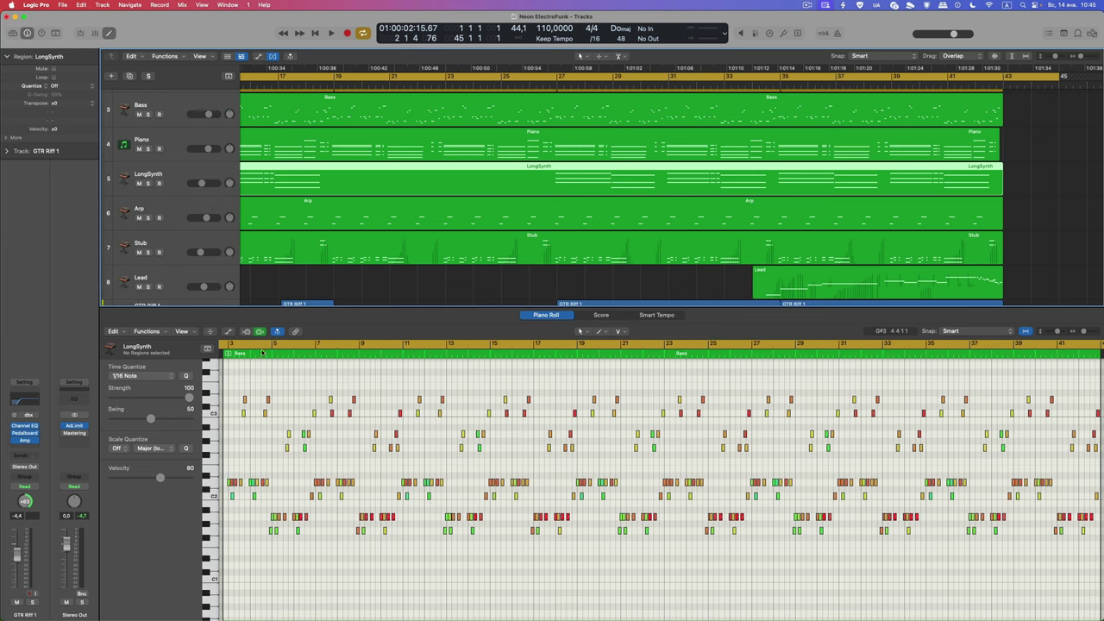
# Turn on Link in the Piano Roll and select the Arp, LongSynth, Piano, Bass and Stub regions to view their notes, finishing on Stub.
pyautogui.click(295, 331)
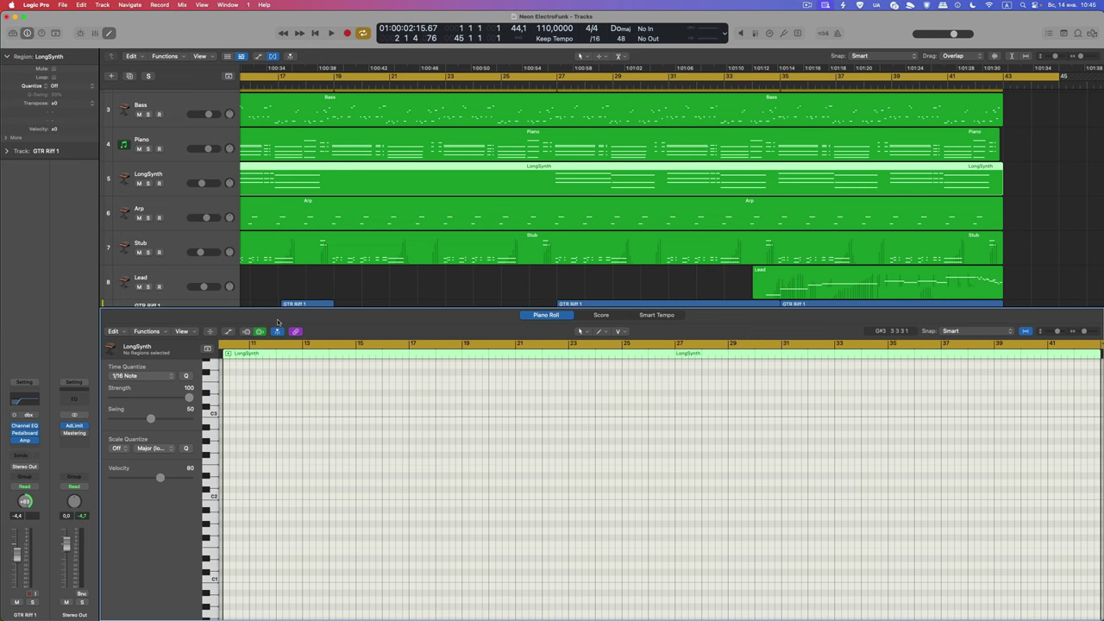
pyautogui.click(407, 200)
pyautogui.click(404, 238)
pyautogui.click(423, 214)
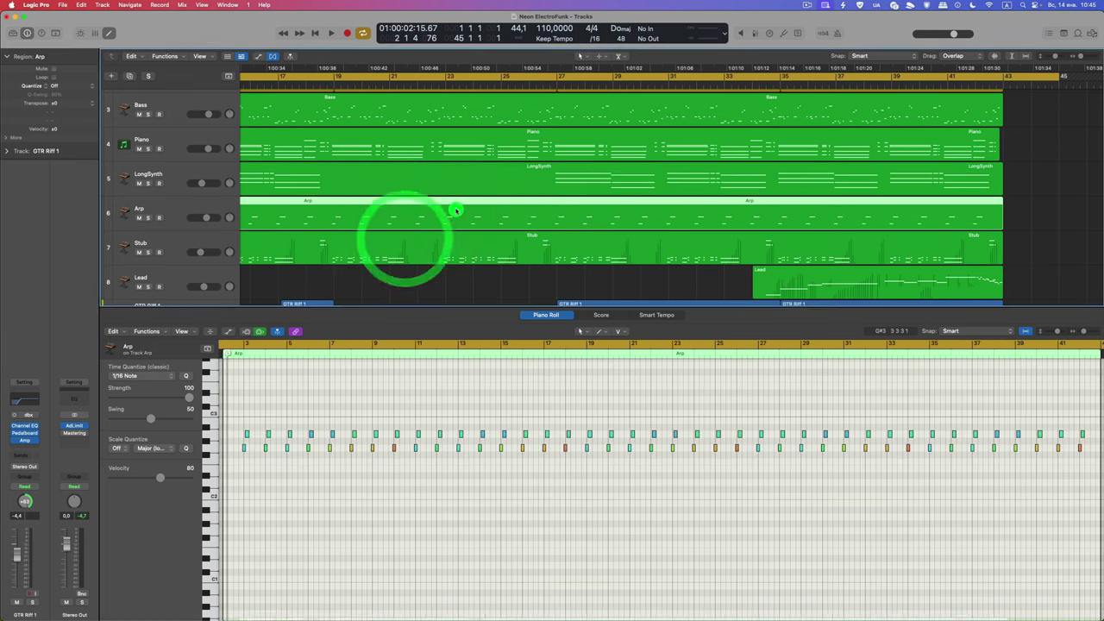
pyautogui.click(468, 178)
pyautogui.click(474, 152)
pyautogui.click(479, 116)
pyautogui.click(457, 148)
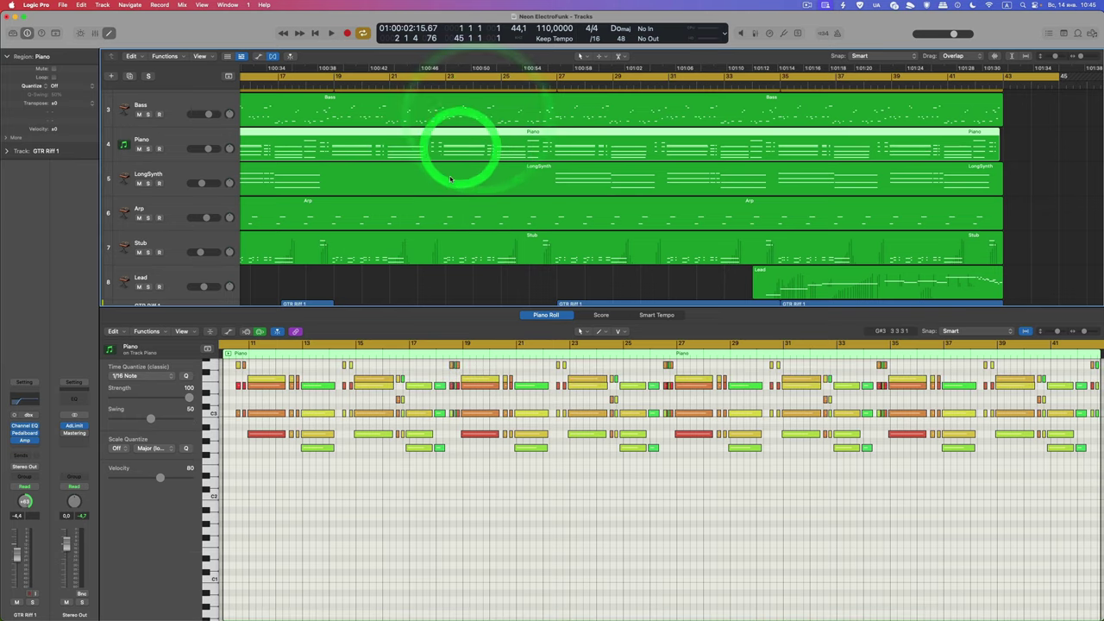
pyautogui.click(451, 178)
pyautogui.click(430, 221)
pyautogui.click(423, 249)
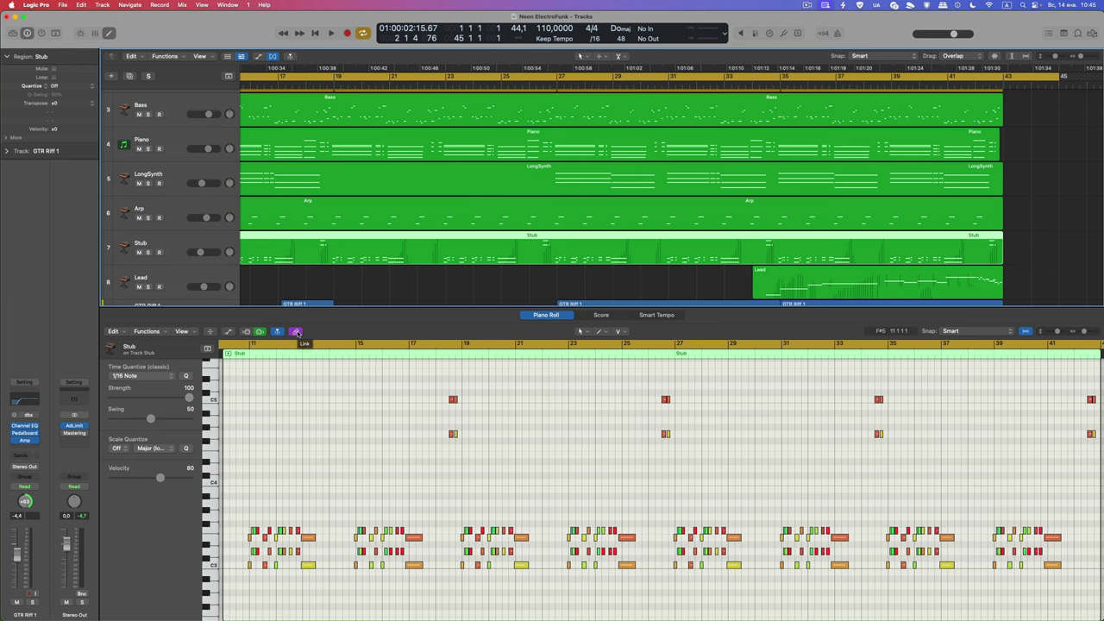
# Look up the Open Piano Roll command among the commands for opening separate windows.
pyautogui.hscroll(-10, 373, 214)
pyautogui.scroll(-3, 373, 215)
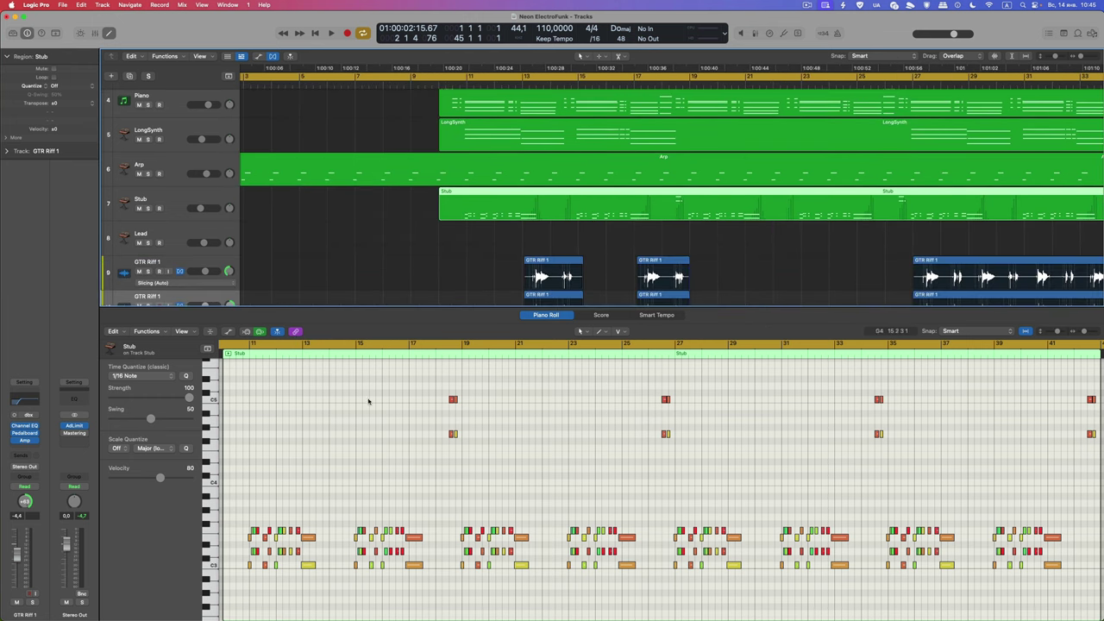
pyautogui.click(225, 6)
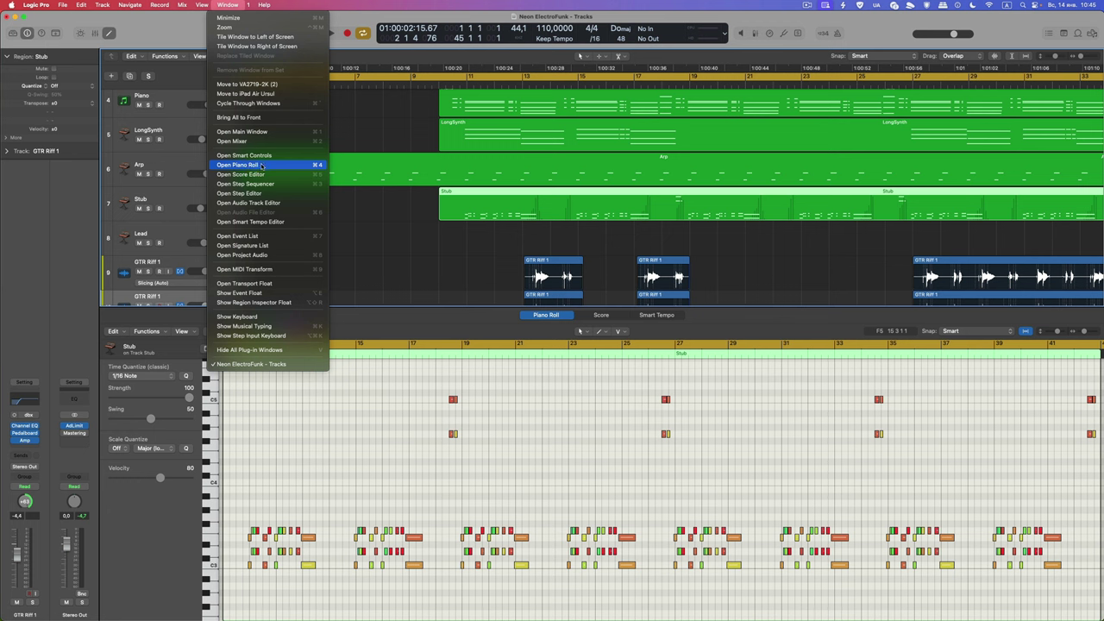
pyautogui.click(306, 165)
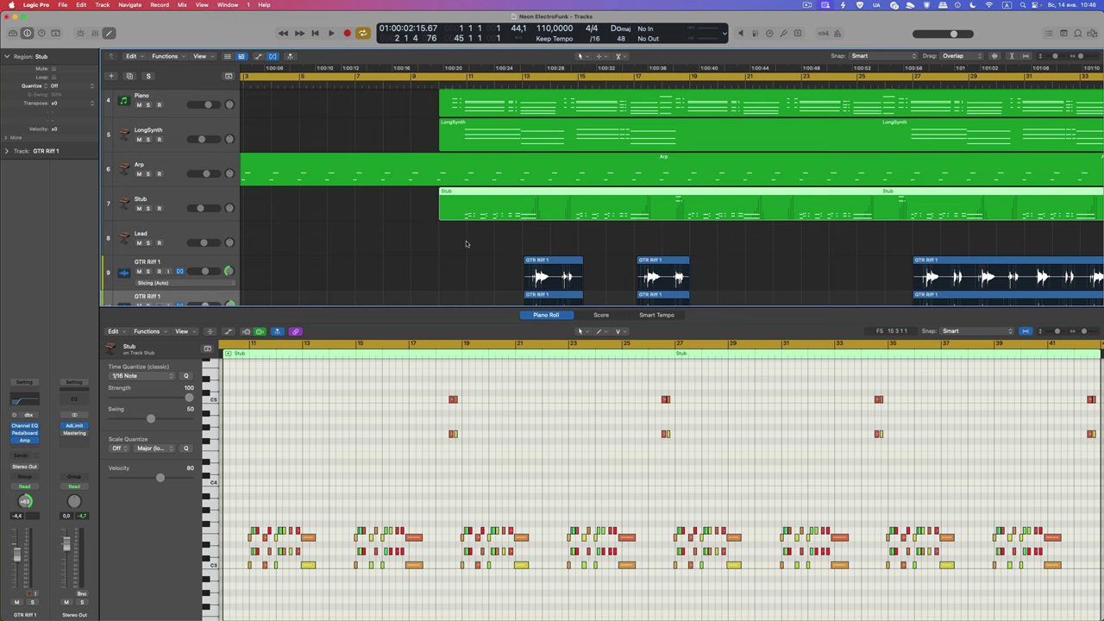
# With Link on, compare the Piano Roll content for the Arp, LongSynth, Piano and Bass regions, finishing on Bass.
pyautogui.hscroll(3, 464, 243)
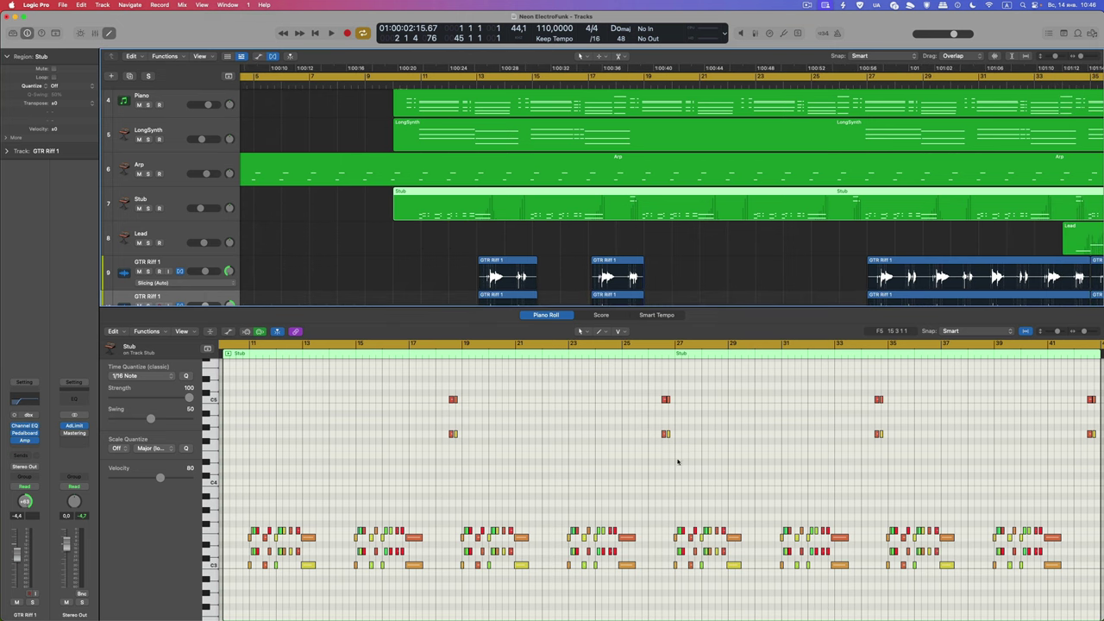
pyautogui.click(433, 175)
pyautogui.click(439, 133)
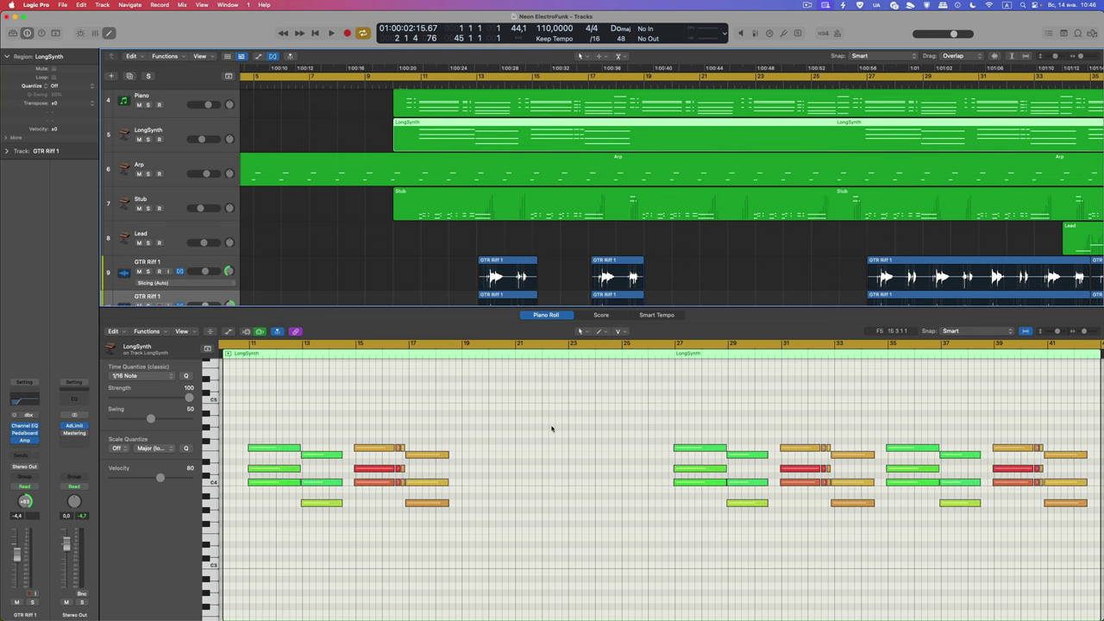
pyautogui.scroll(2, 552, 429)
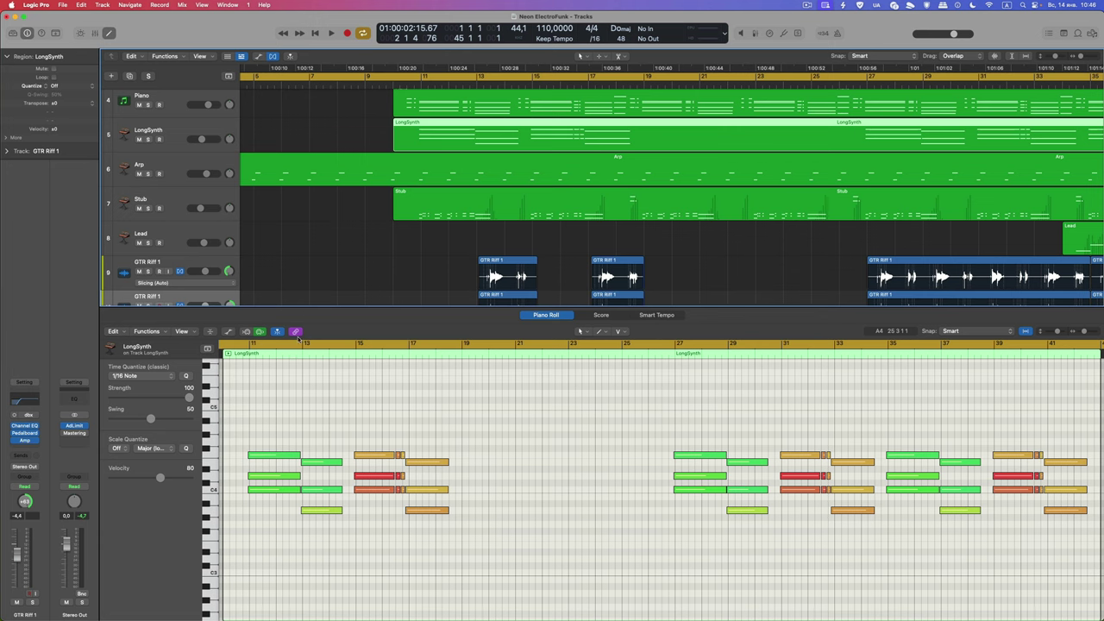
pyautogui.click(455, 172)
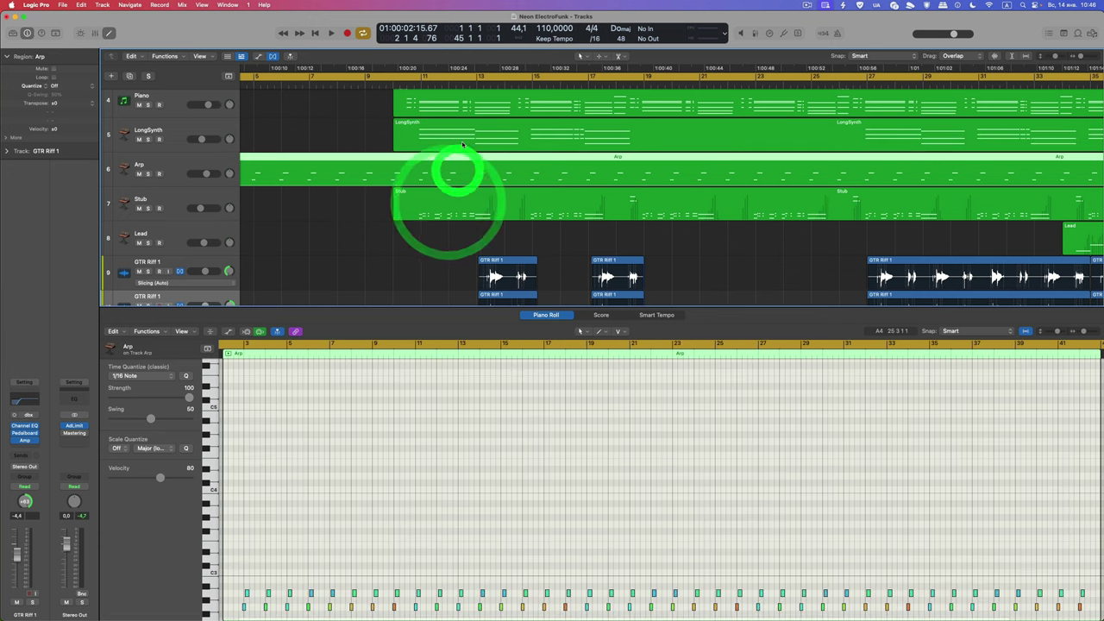
pyautogui.click(461, 144)
pyautogui.click(493, 103)
pyautogui.scroll(3, 483, 138)
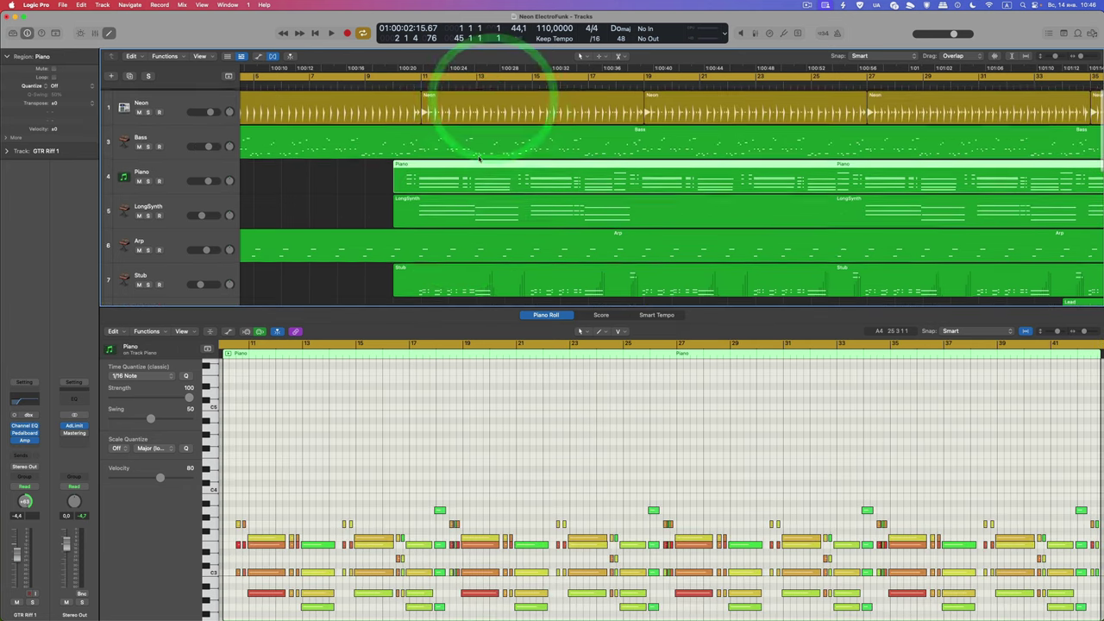
pyautogui.click(473, 152)
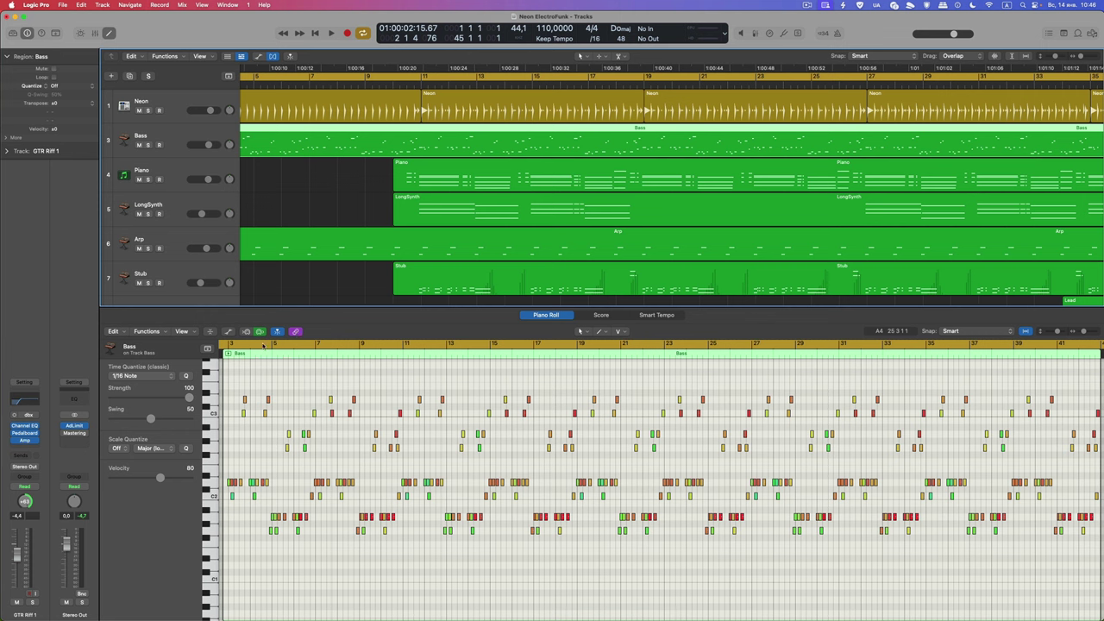
# Turn off Link with the Bass notes open, select the Arp, LongSynth, Piano and Stub regions, and end on LongSynth.
pyautogui.click(296, 332)
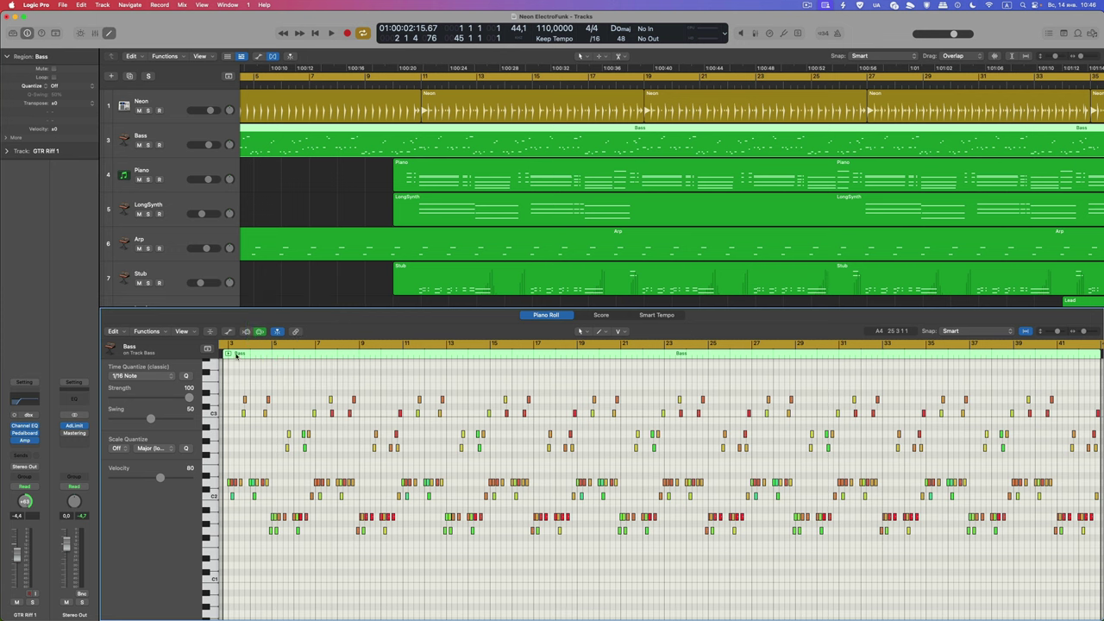
pyautogui.click(495, 240)
pyautogui.click(472, 216)
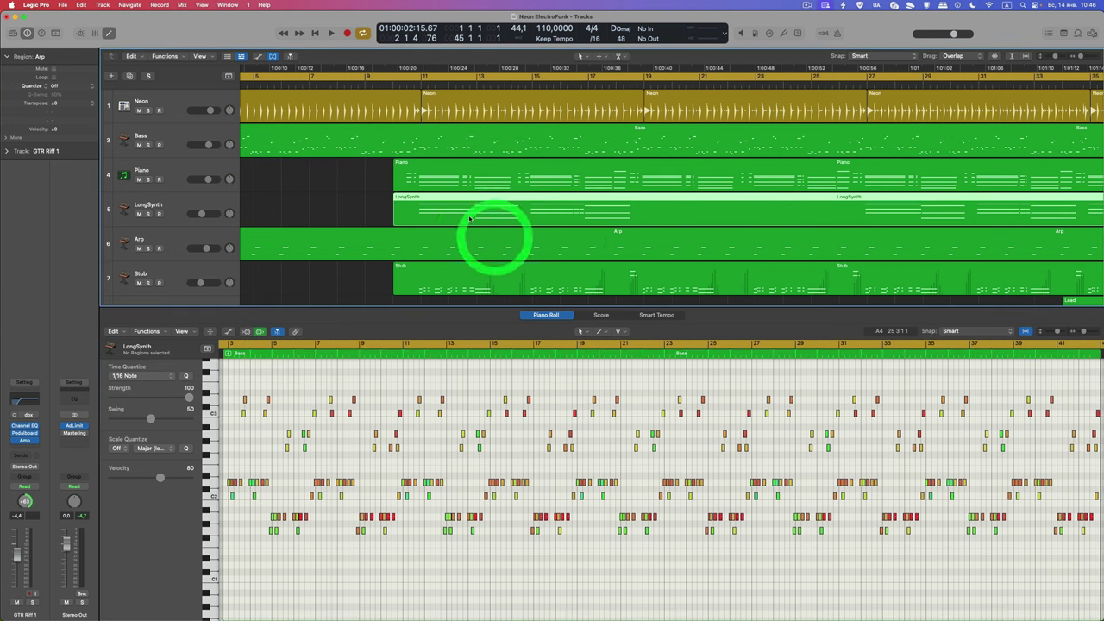
pyautogui.click(489, 182)
pyautogui.click(468, 264)
pyautogui.click(465, 256)
pyautogui.click(456, 222)
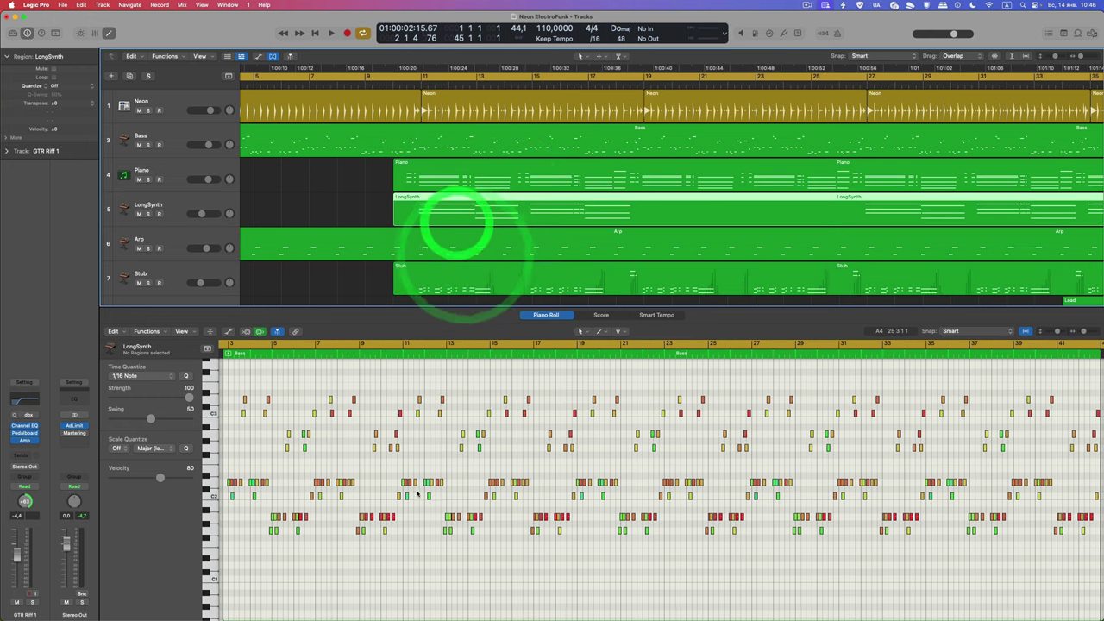
pyautogui.scroll(-5, 600, 496)
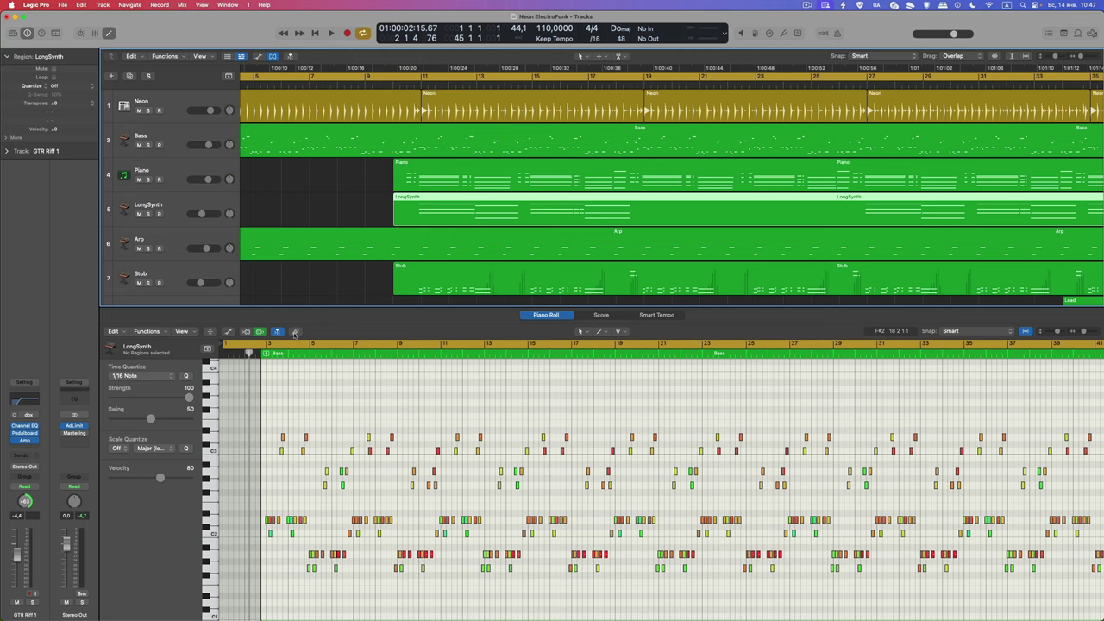
# Turn Link back on with LongSynth selected and view the notes of the LongSynth, Arp, Stub, Piano and Bass regions, ending on Bass.
pyautogui.click(295, 331)
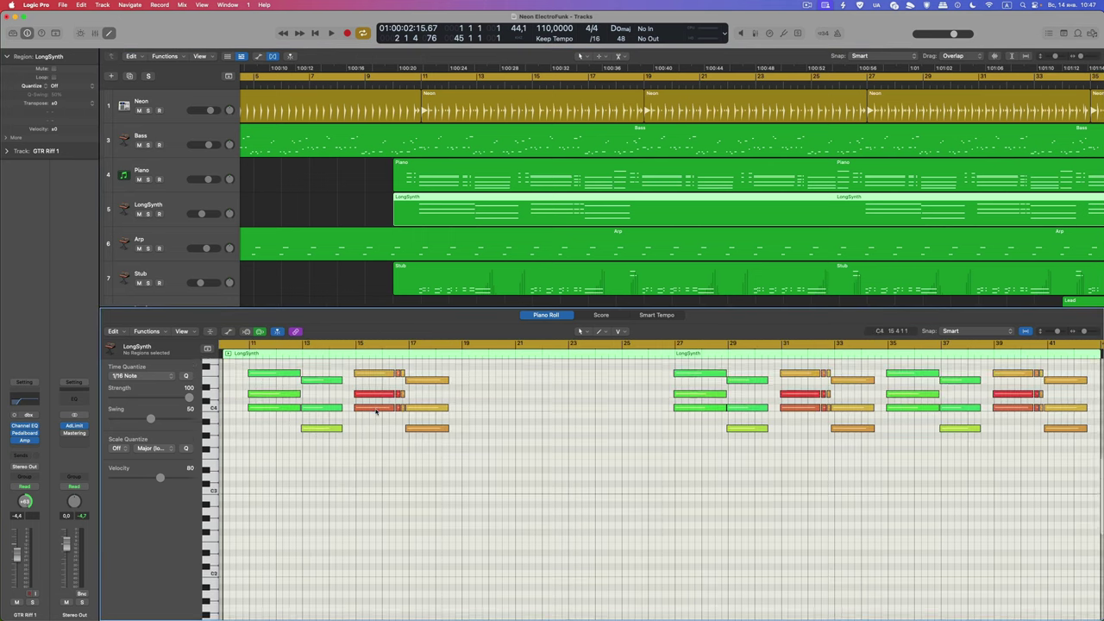
pyautogui.scroll(6, 375, 412)
pyautogui.scroll(-6, 375, 412)
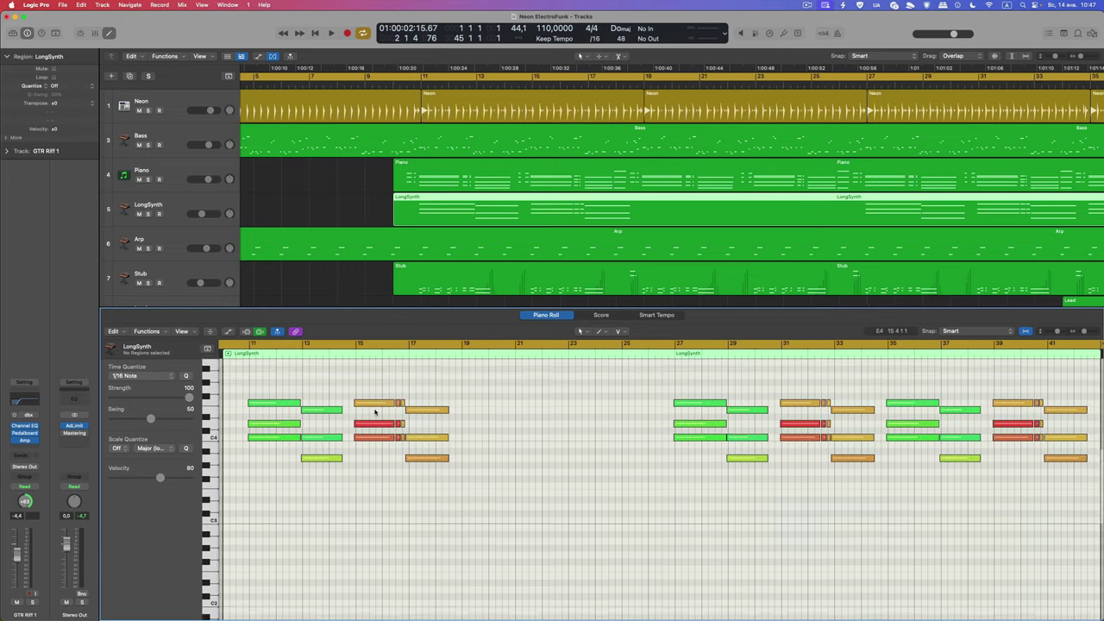
pyautogui.scroll(3, 376, 413)
pyautogui.click(522, 248)
pyautogui.click(522, 274)
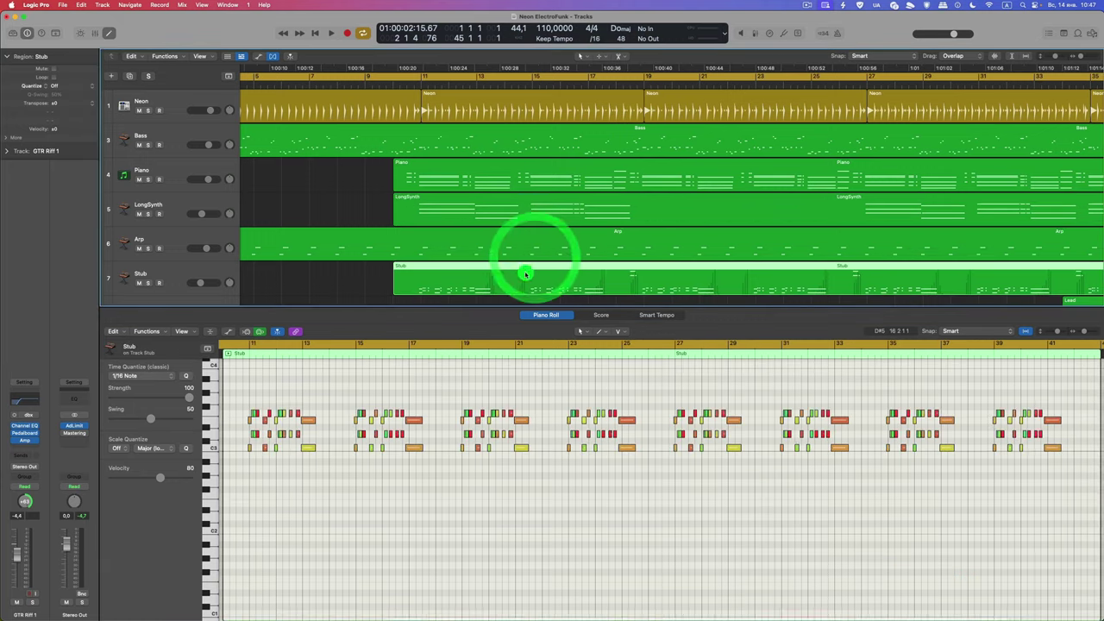
pyautogui.click(517, 251)
pyautogui.click(507, 216)
pyautogui.click(498, 177)
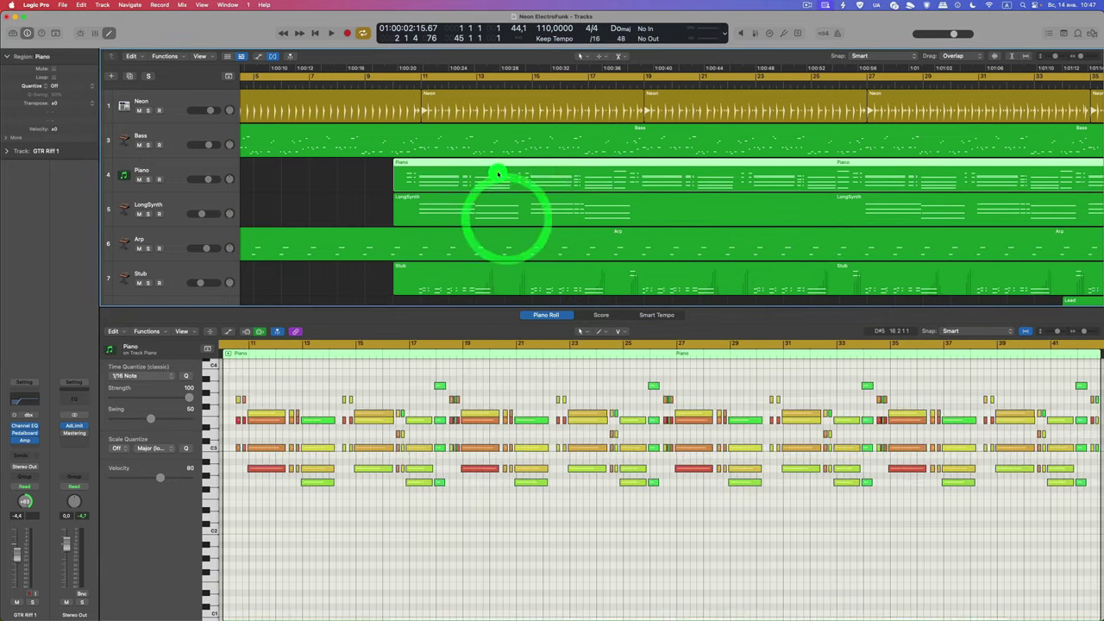
pyautogui.click(489, 151)
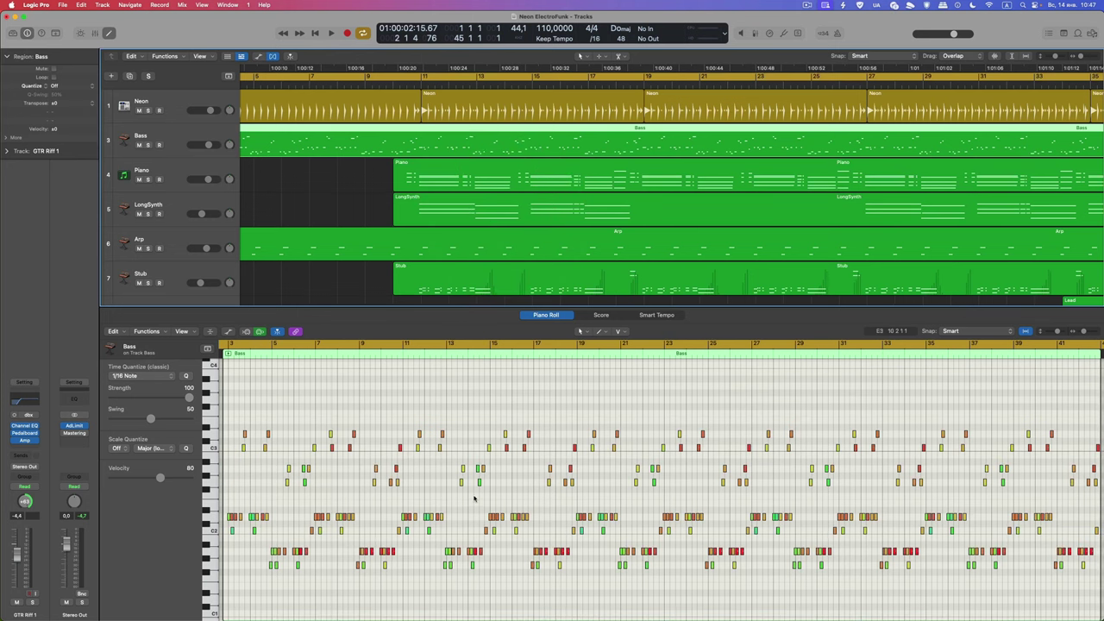